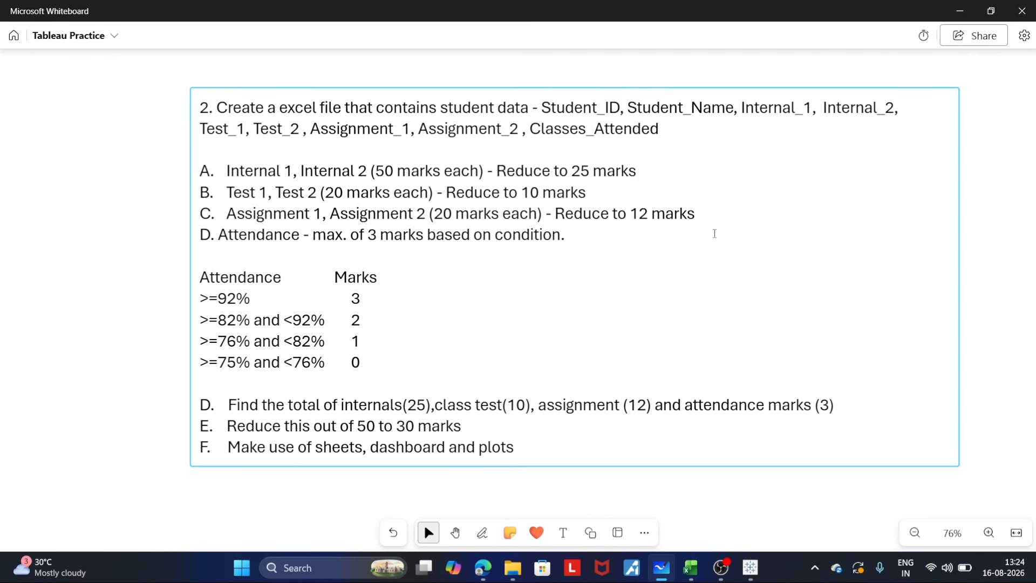
# - Review the required student data columns listed in question 2 on the whiteboard
pyautogui.click(686, 145)
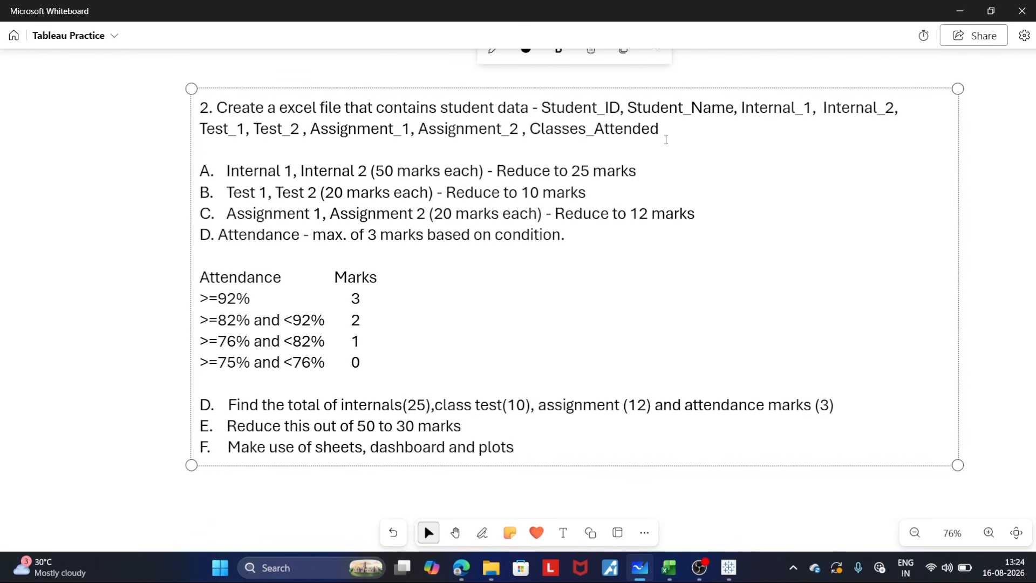
pyautogui.moveTo(668, 136); pyautogui.dragTo(546, 115)
pyautogui.click(713, 133)
pyautogui.click(983, 220)
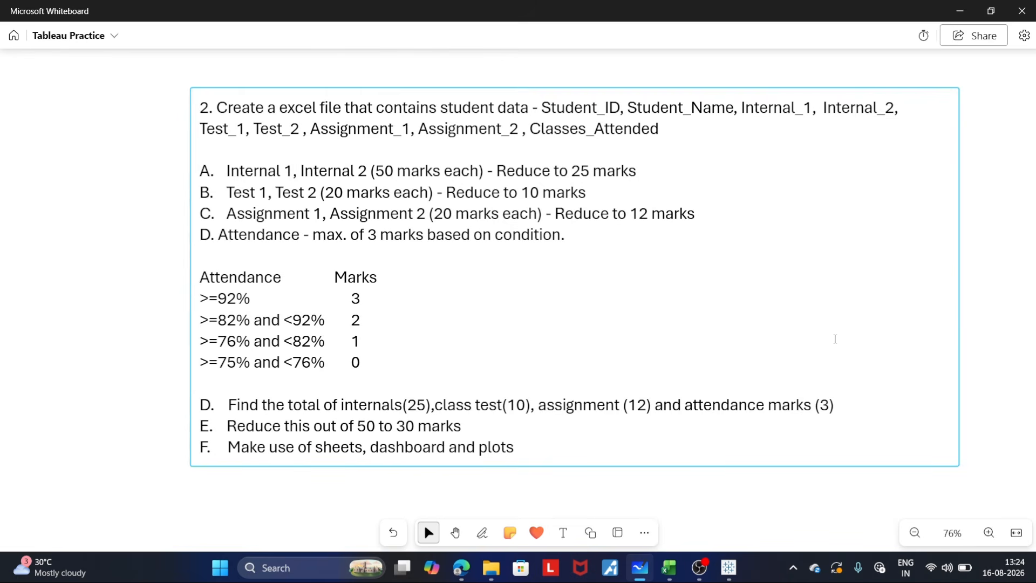
# - Switch to the Student_Data_Tableau_2 workbook in Excel, enlarge the view to 110%, and examine the header row from Student_ID to Classes_Attended
pyautogui.click(669, 575)
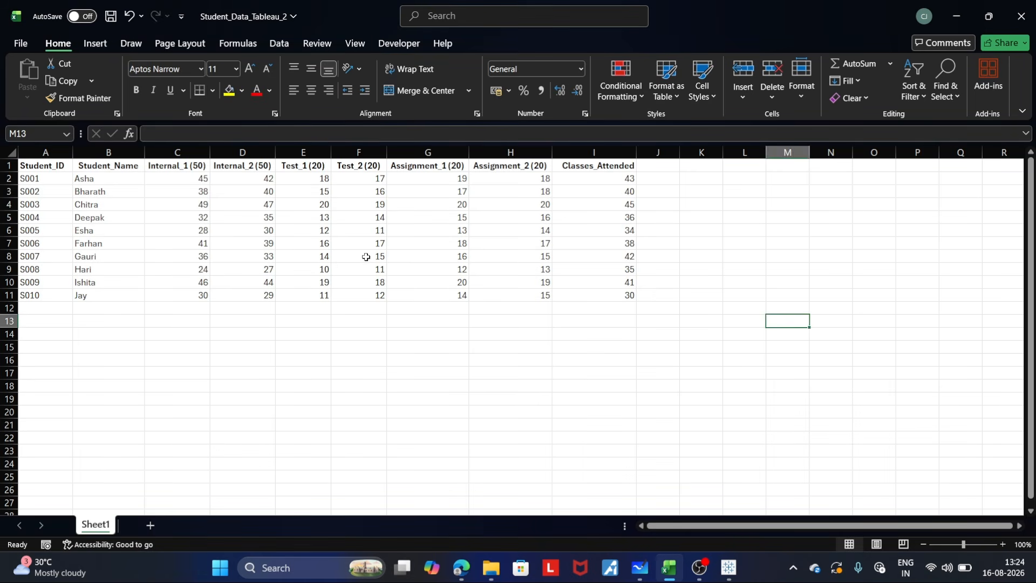
pyautogui.click(472, 399)
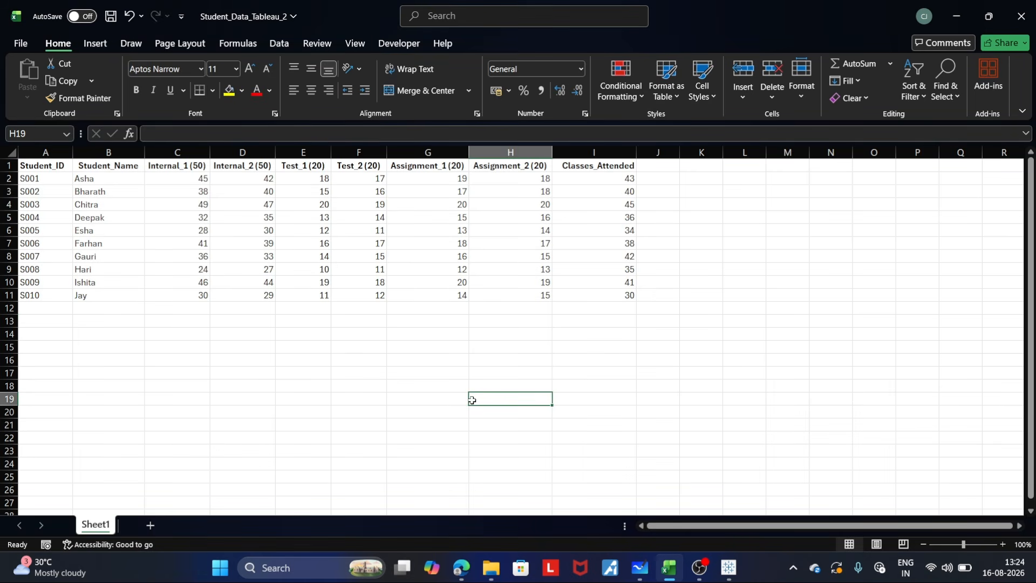
pyautogui.click(1002, 545)
pyautogui.click(496, 362)
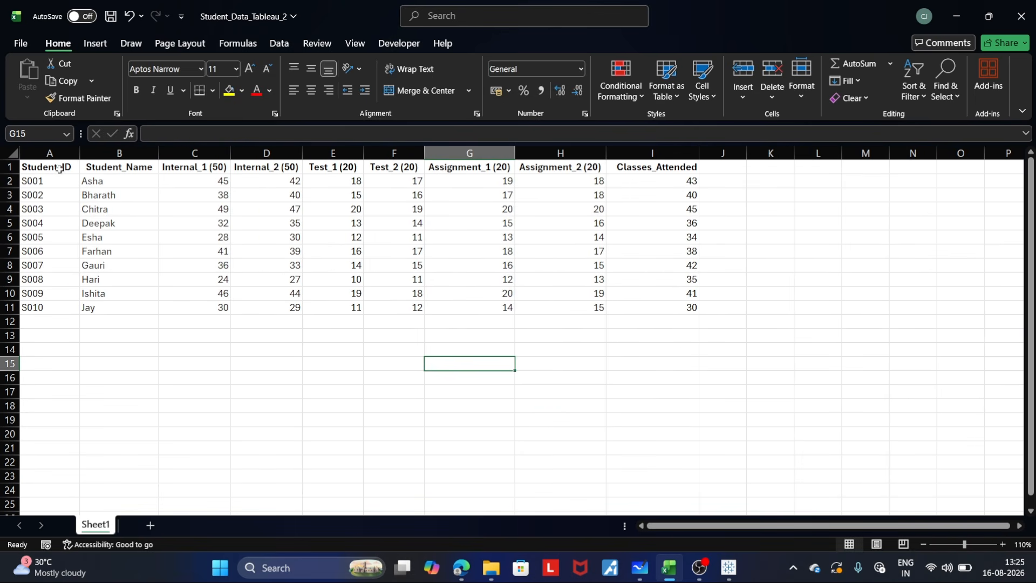
pyautogui.moveTo(56, 168); pyautogui.dragTo(664, 169)
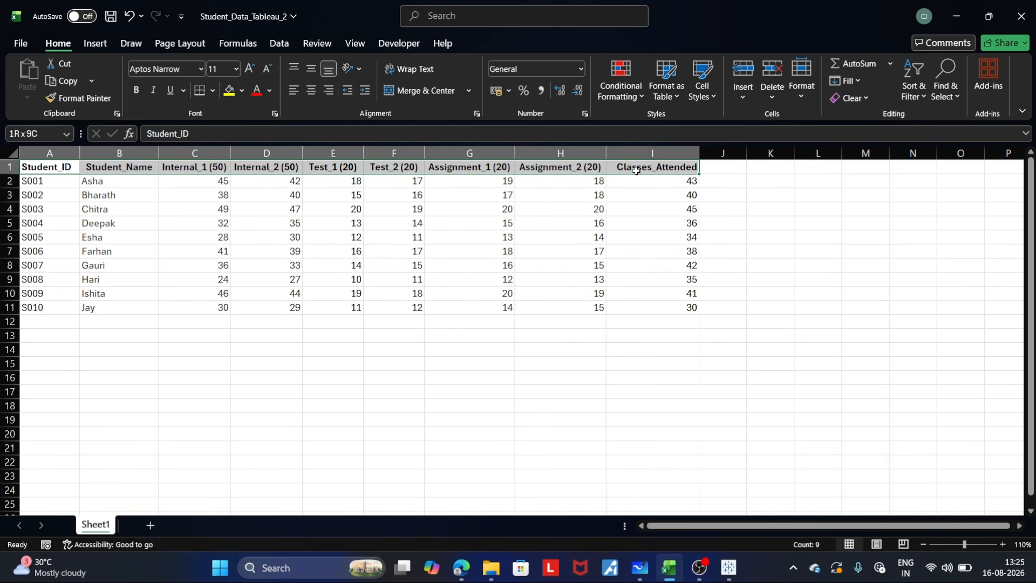
pyautogui.click(333, 377)
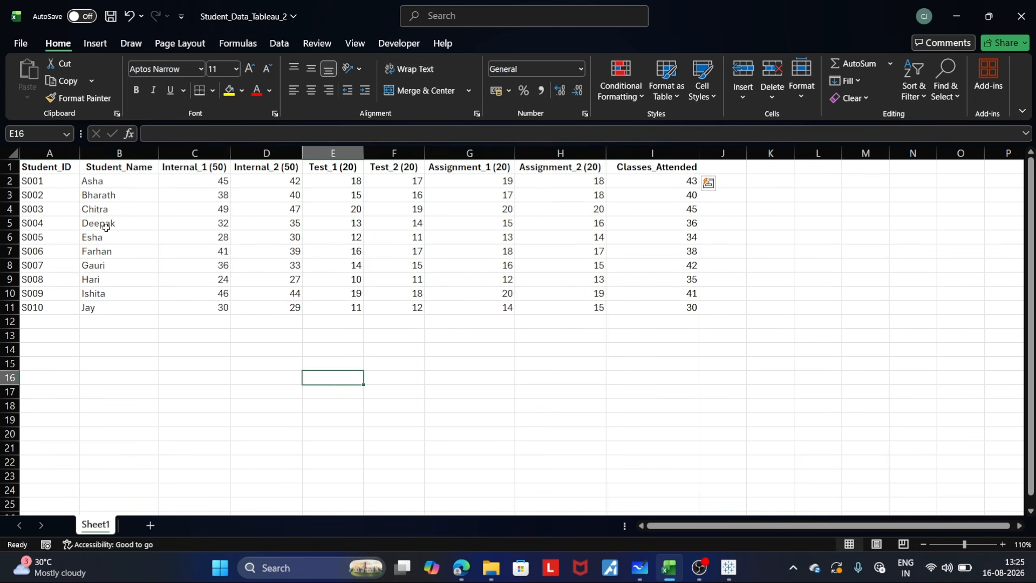
# - Examine the individual column headings and their maximum marks for internals and tests, and return to the whiteboard
pyautogui.click(130, 166)
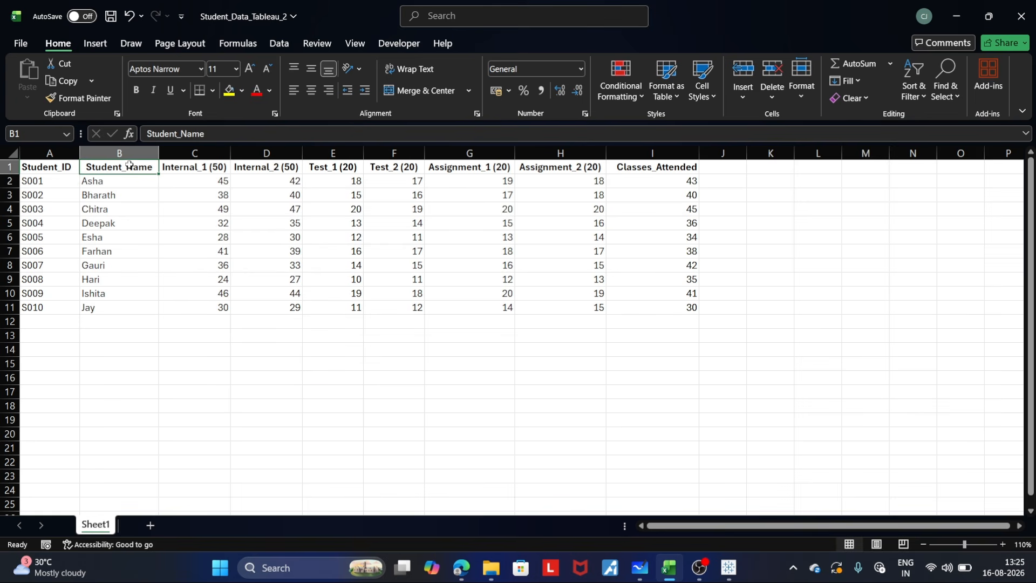
pyautogui.click(212, 169)
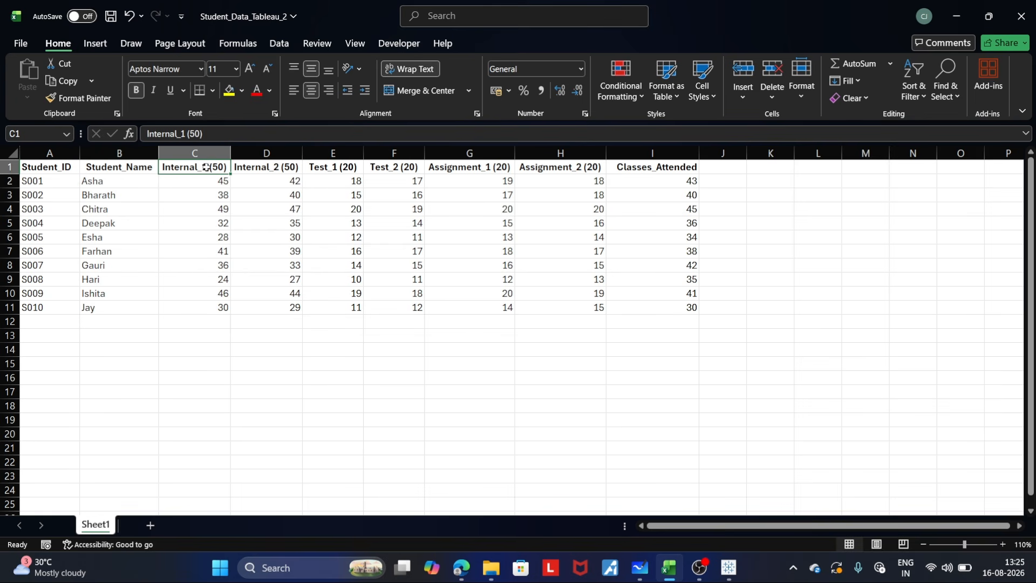
pyautogui.click(262, 168)
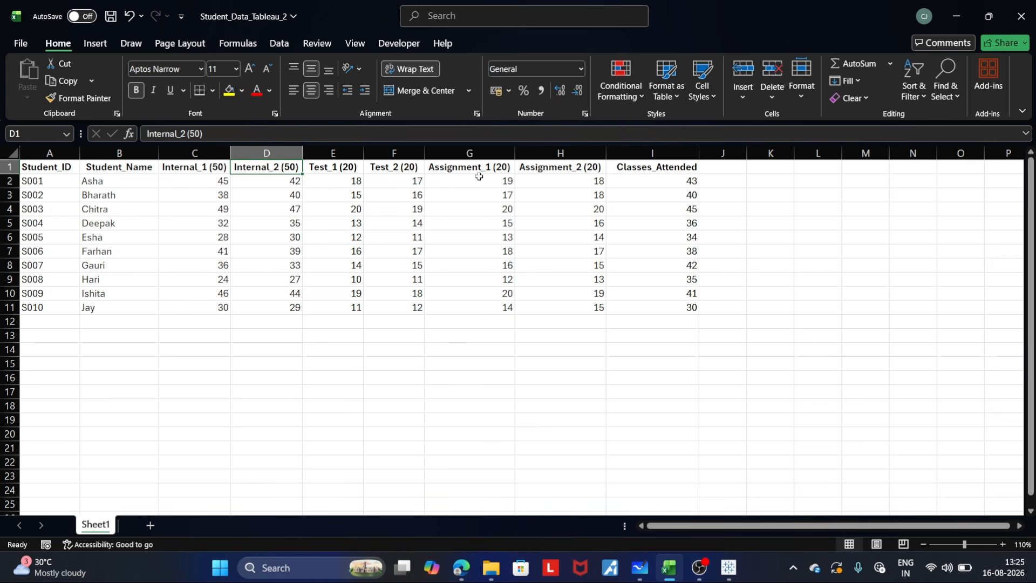
pyautogui.click(651, 172)
pyautogui.click(370, 359)
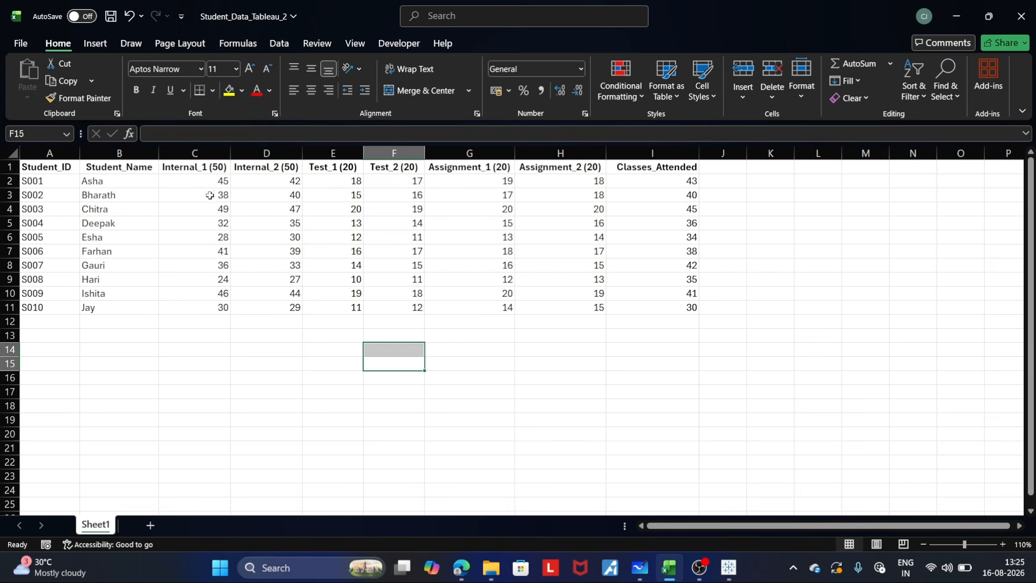
pyautogui.click(218, 167)
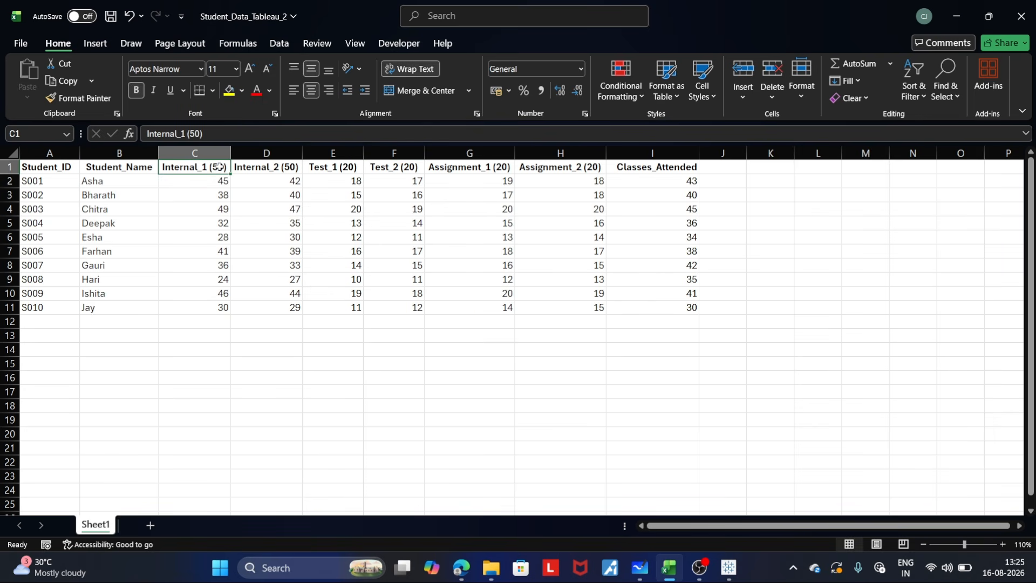
pyautogui.click(346, 170)
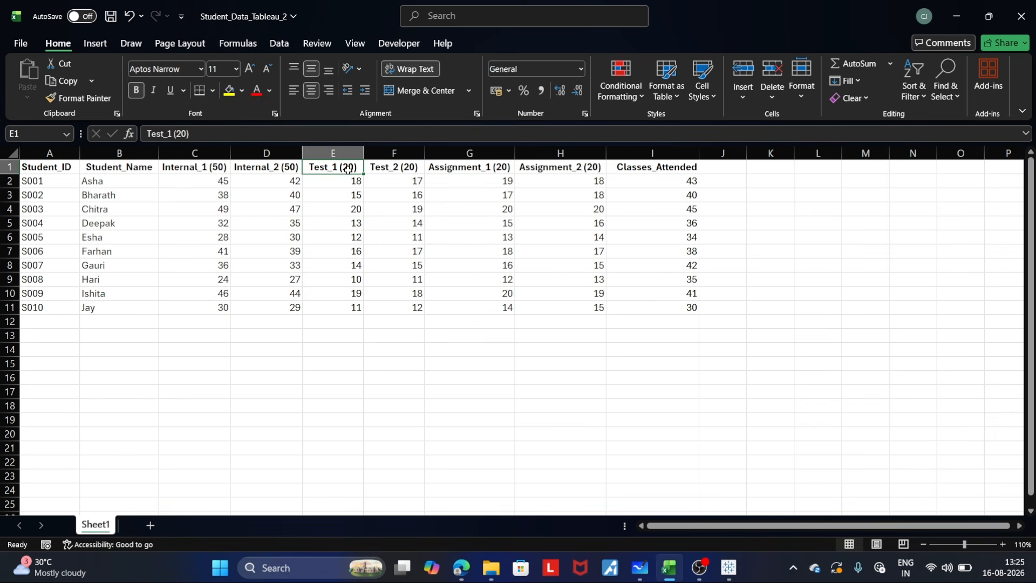
pyautogui.click(463, 358)
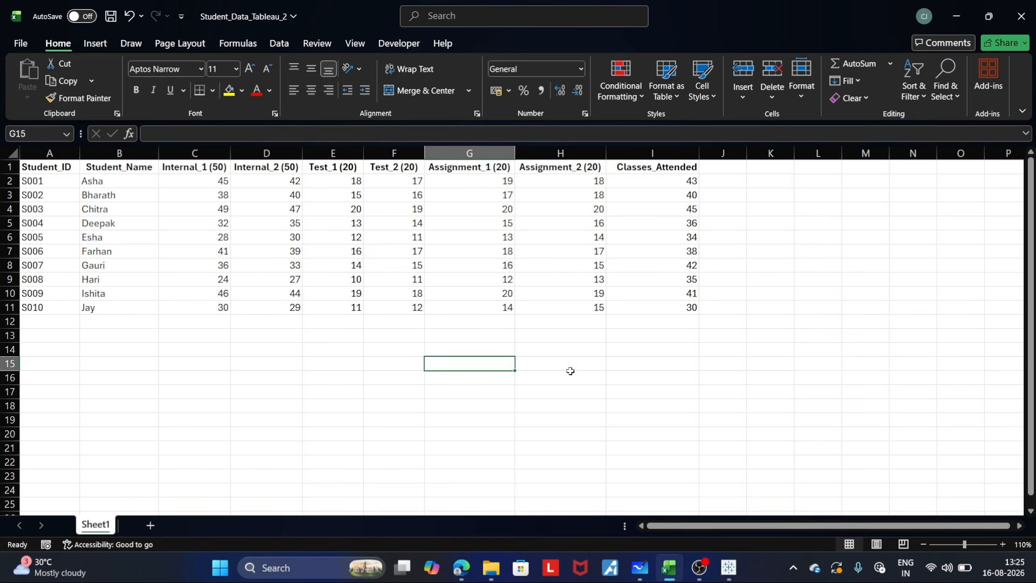
pyautogui.click(849, 324)
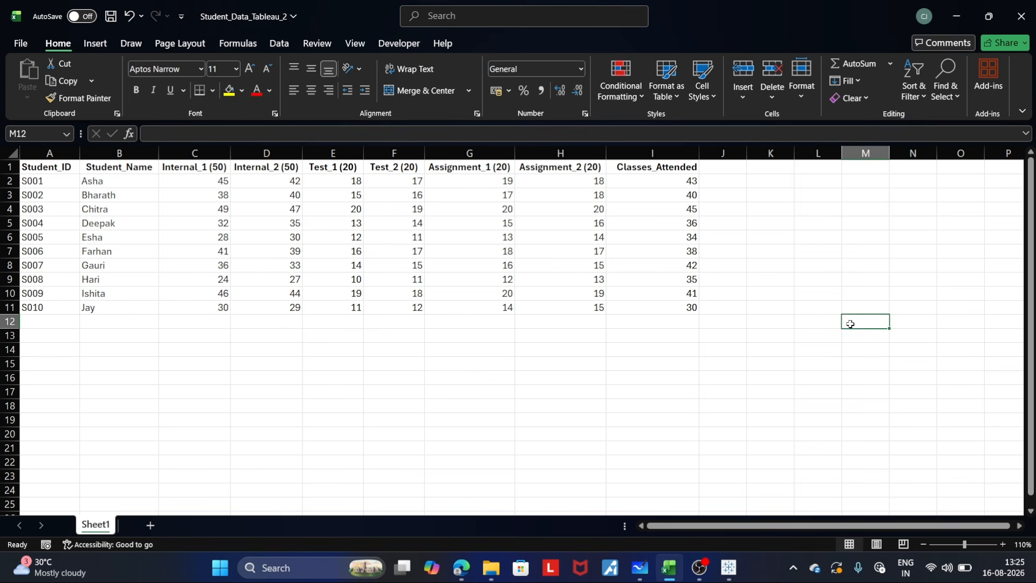
pyautogui.click(957, 16)
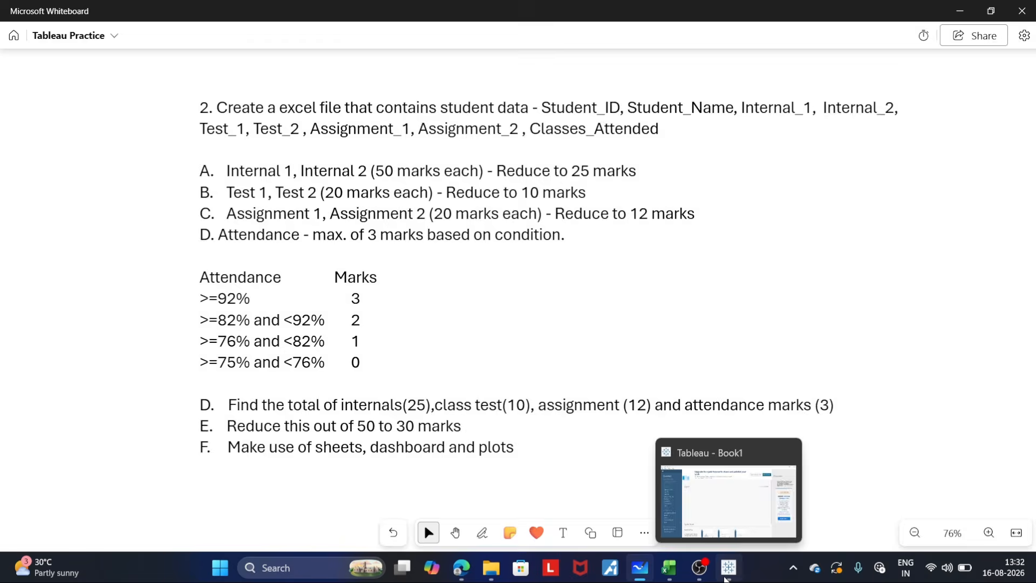
# - Switch to Tableau, connect to the Excel file Student_Data_Tableau_2, and open the Sheet 1 worksheet
pyautogui.click(727, 564)
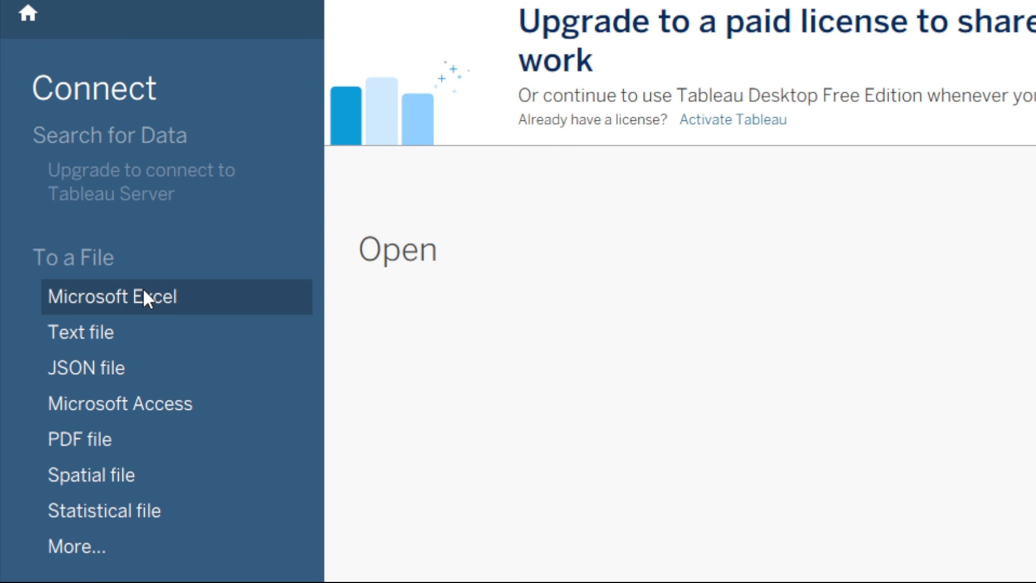
pyautogui.click(144, 294)
pyautogui.write('z')
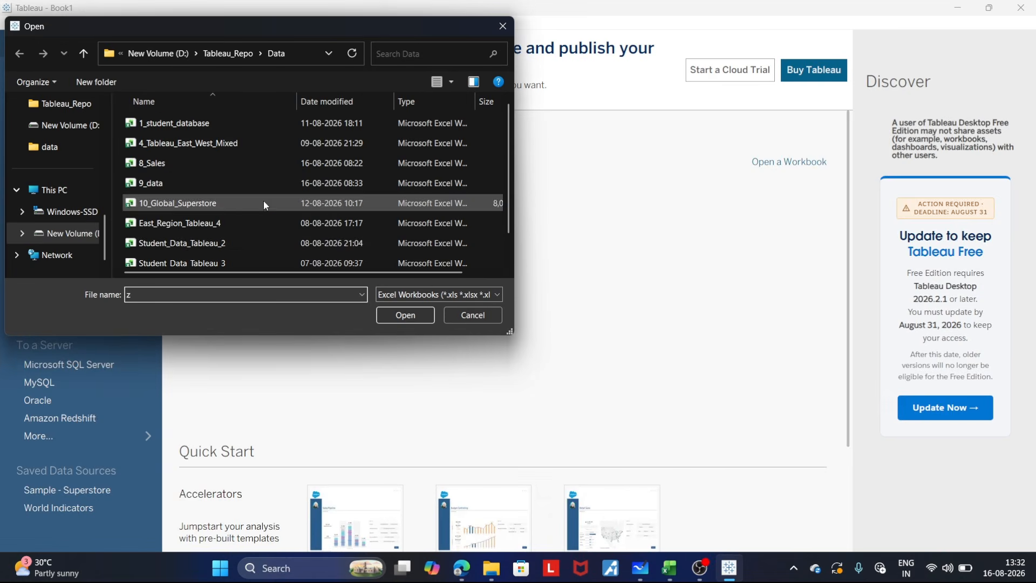
pyautogui.click(509, 259)
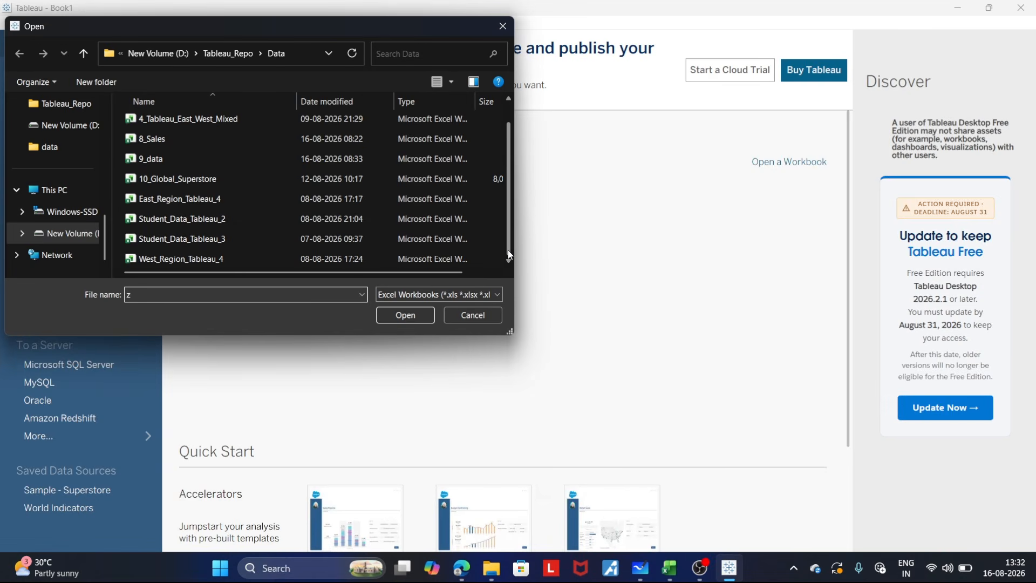
pyautogui.click(276, 218)
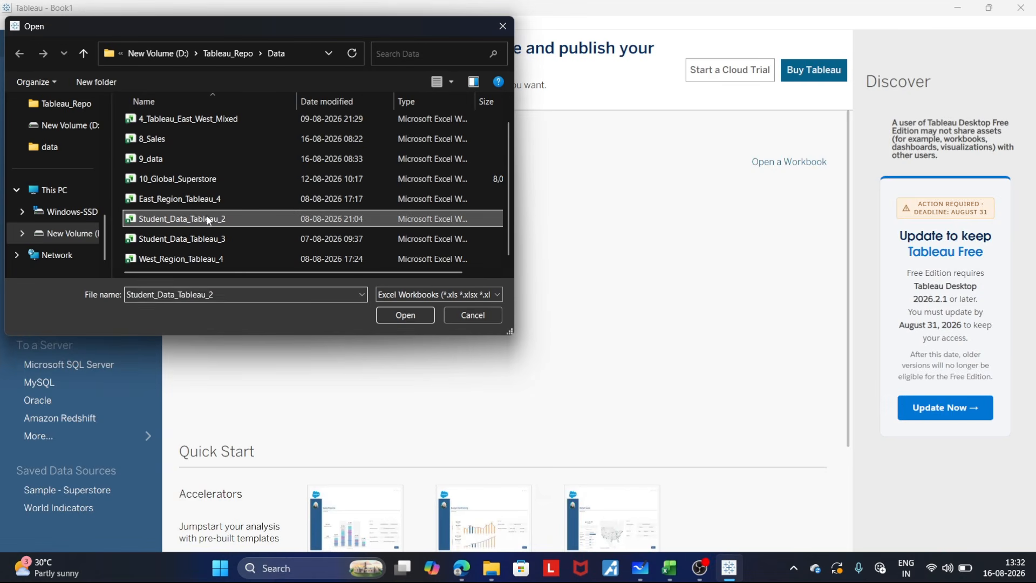
pyautogui.click(418, 316)
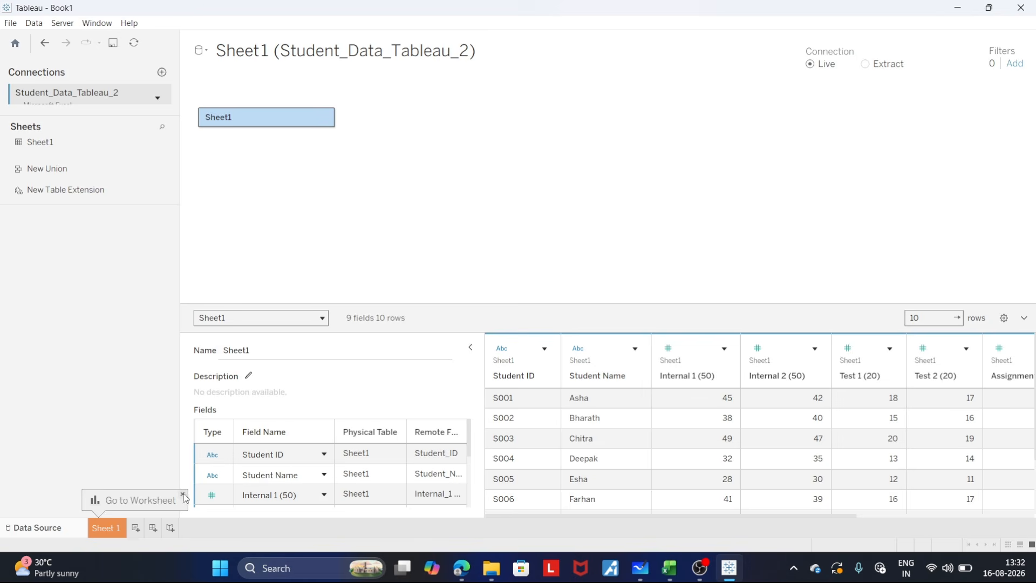
pyautogui.click(113, 529)
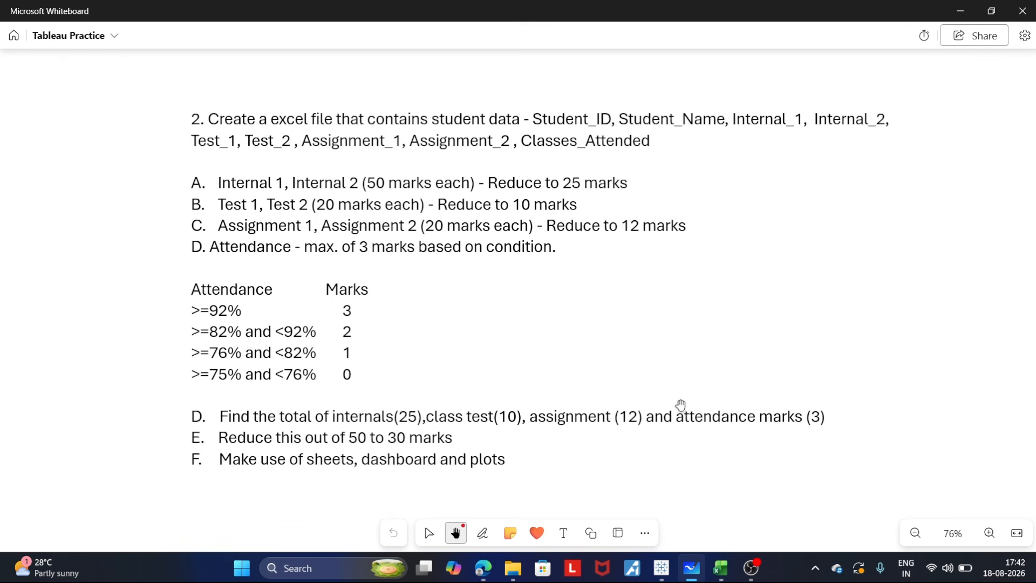
# - Switch to the Excel workbook and examine the Internal_1 and Internal_2 marks of student S001
pyautogui.click(720, 568)
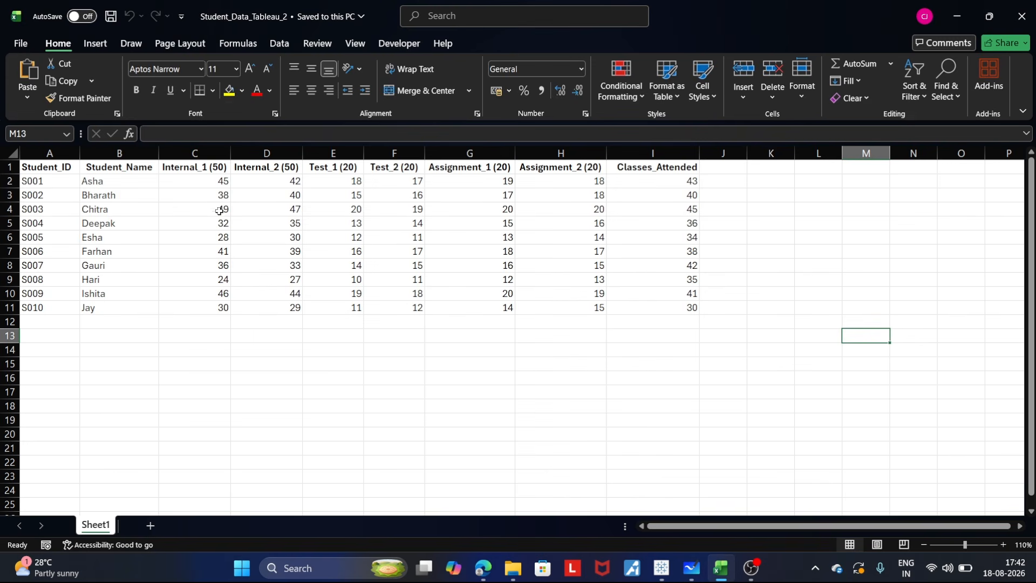
pyautogui.click(203, 178)
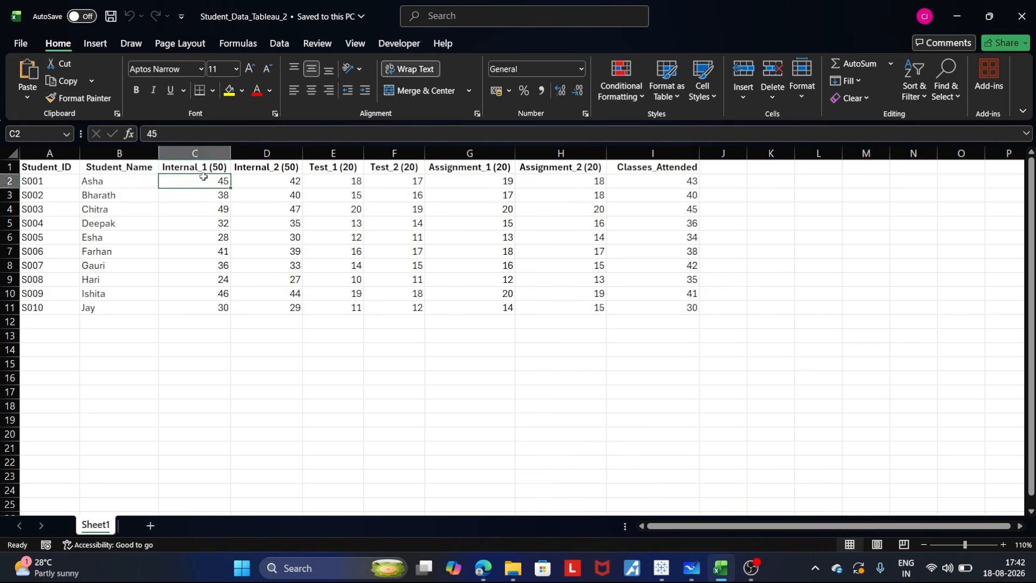
pyautogui.click(282, 181)
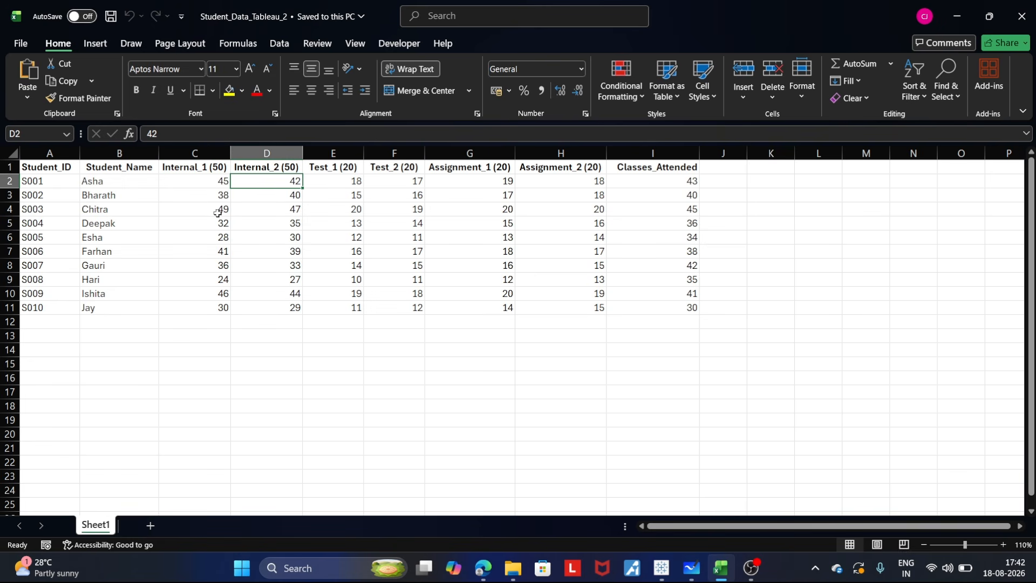
pyautogui.click(204, 181)
pyautogui.click(246, 185)
# - Switch to the whiteboard and handwrite 45 + 42 in the blank area below the task text
pyautogui.click(690, 569)
pyautogui.scroll(-5, 597, 448)
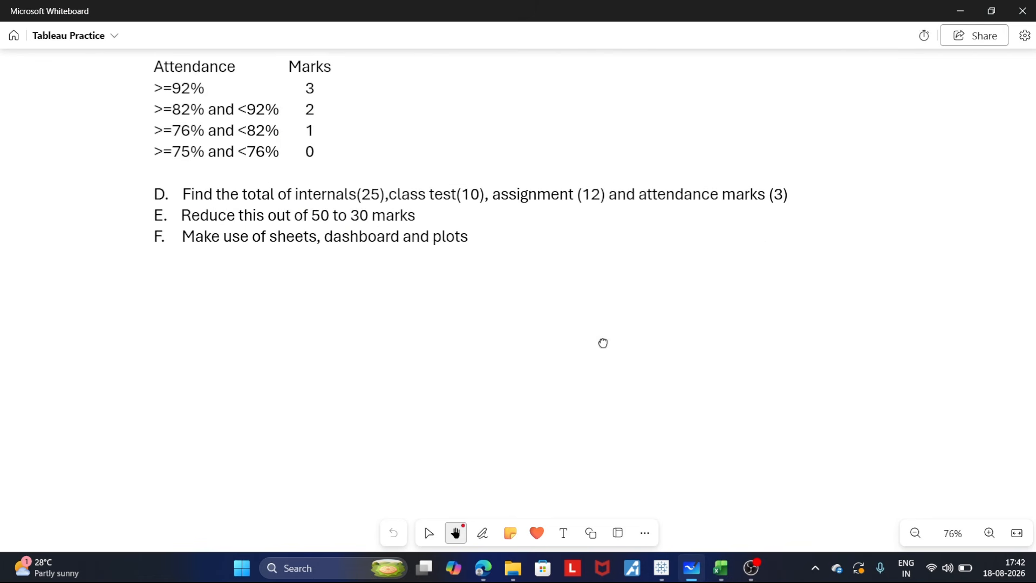
pyautogui.moveTo(602, 343); pyautogui.dragTo(603, 194)
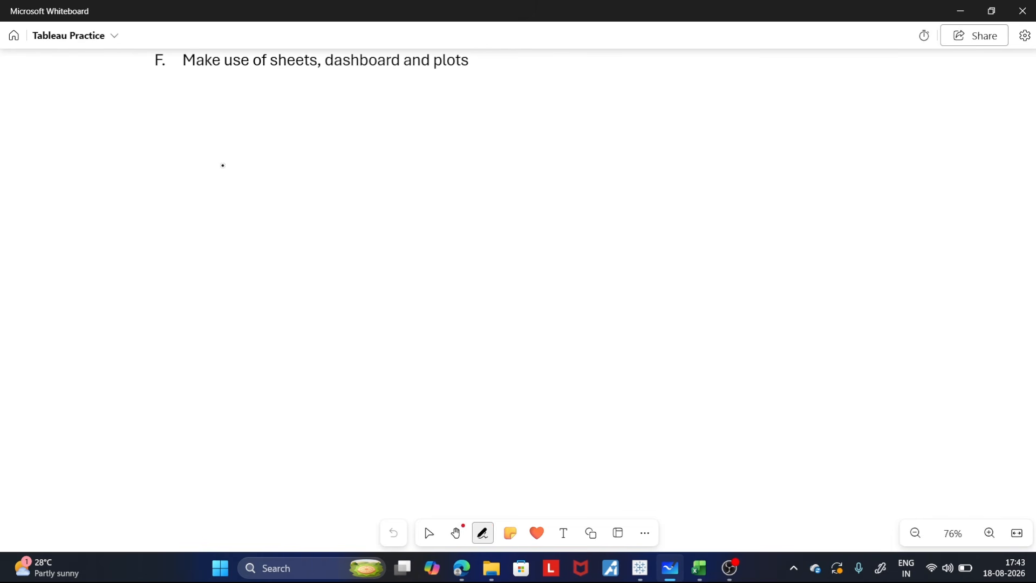
pyautogui.moveTo(235, 159); pyautogui.dragTo(252, 168)
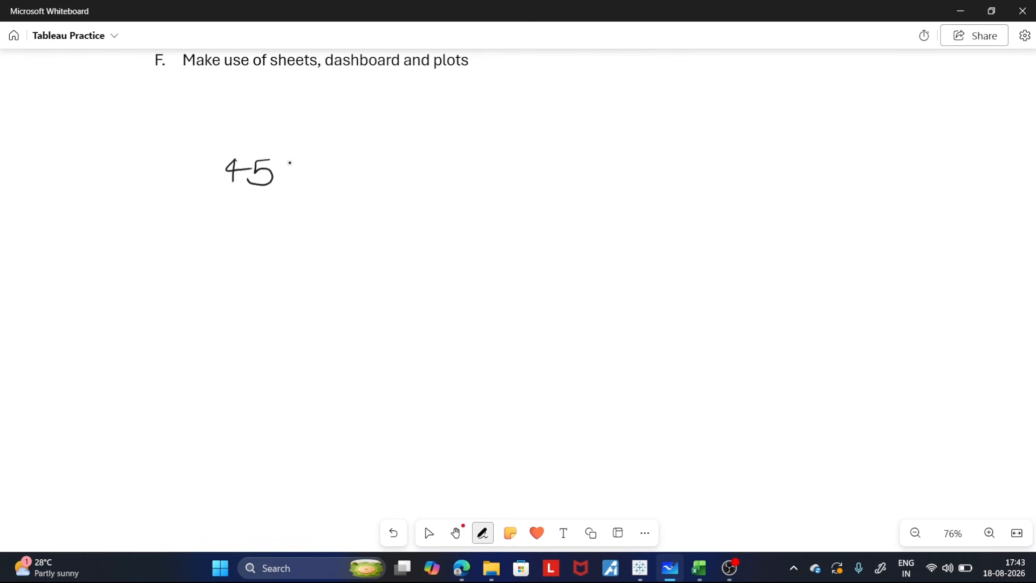
pyautogui.moveTo(296, 173); pyautogui.dragTo(380, 186)
pyautogui.click(349, 184)
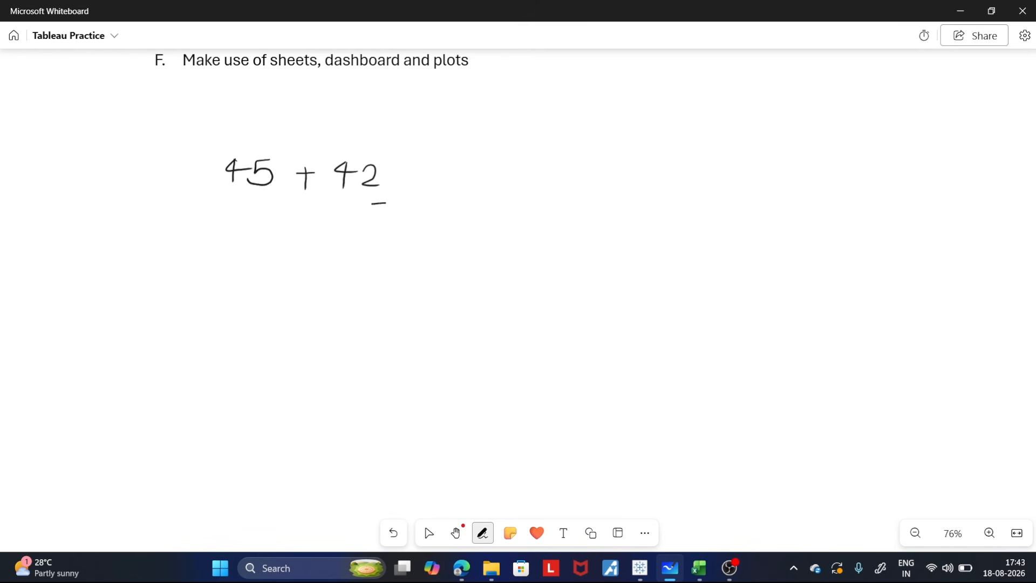
# - Turn the handwritten sum into a fraction over 100 and enclose it in parentheses
pyautogui.moveTo(372, 203); pyautogui.dragTo(212, 198)
pyautogui.moveTo(282, 213)
pyautogui.mouseDown()
pyautogui.moveTo(280, 234)
pyautogui.moveTo(302, 233)
pyautogui.moveTo(306, 217)
pyautogui.mouseUp()
pyautogui.moveTo(328, 221)
pyautogui.mouseDown()
pyautogui.moveTo(319, 233)
pyautogui.moveTo(328, 221)
pyautogui.mouseUp()
pyautogui.moveTo(386, 157)
pyautogui.mouseDown()
pyautogui.moveTo(402, 176)
pyautogui.moveTo(373, 242)
pyautogui.mouseUp()
pyautogui.moveTo(214, 153); pyautogui.dragTo(222, 241)
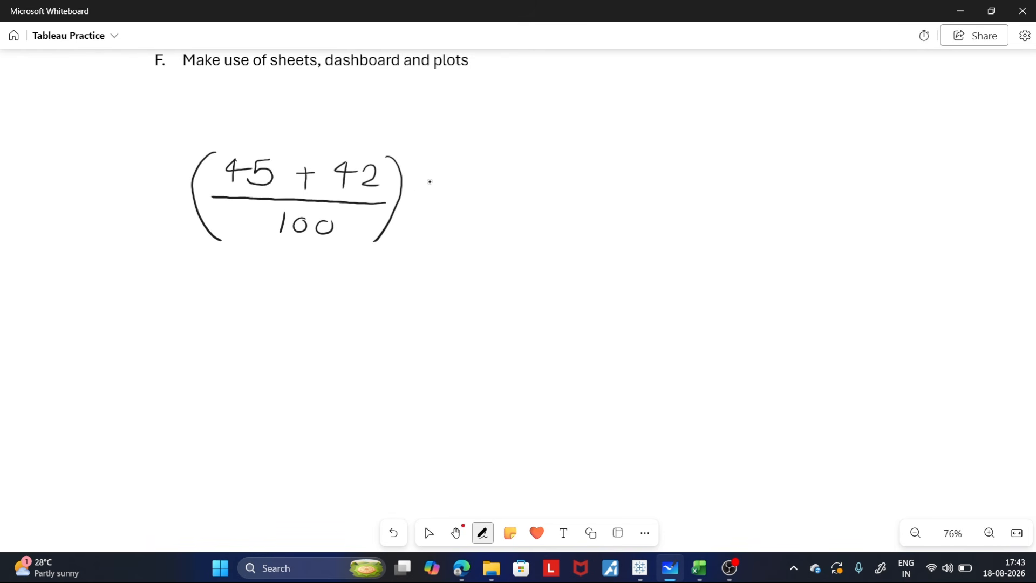
# - Handwrite × 25 = x/25 after the bracketed fraction and circle x/25
pyautogui.moveTo(429, 191); pyautogui.dragTo(419, 198)
pyautogui.moveTo(421, 179)
pyautogui.mouseDown()
pyautogui.moveTo(440, 198)
pyautogui.moveTo(473, 205)
pyautogui.mouseUp()
pyautogui.moveTo(499, 185)
pyautogui.mouseDown()
pyautogui.moveTo(484, 209)
pyautogui.moveTo(560, 196)
pyautogui.moveTo(620, 208)
pyautogui.moveTo(628, 195)
pyautogui.moveTo(641, 221)
pyautogui.mouseUp()
pyautogui.moveTo(665, 198); pyautogui.dragTo(682, 217)
pyautogui.moveTo(699, 199)
pyautogui.mouseDown()
pyautogui.moveTo(689, 200)
pyautogui.moveTo(687, 221)
pyautogui.mouseUp()
pyautogui.moveTo(701, 176)
pyautogui.mouseDown()
pyautogui.moveTo(653, 153)
pyautogui.moveTo(574, 217)
pyautogui.moveTo(674, 256)
pyautogui.moveTo(728, 197)
pyautogui.moveTo(699, 174)
pyautogui.mouseUp()
pyautogui.press('space')
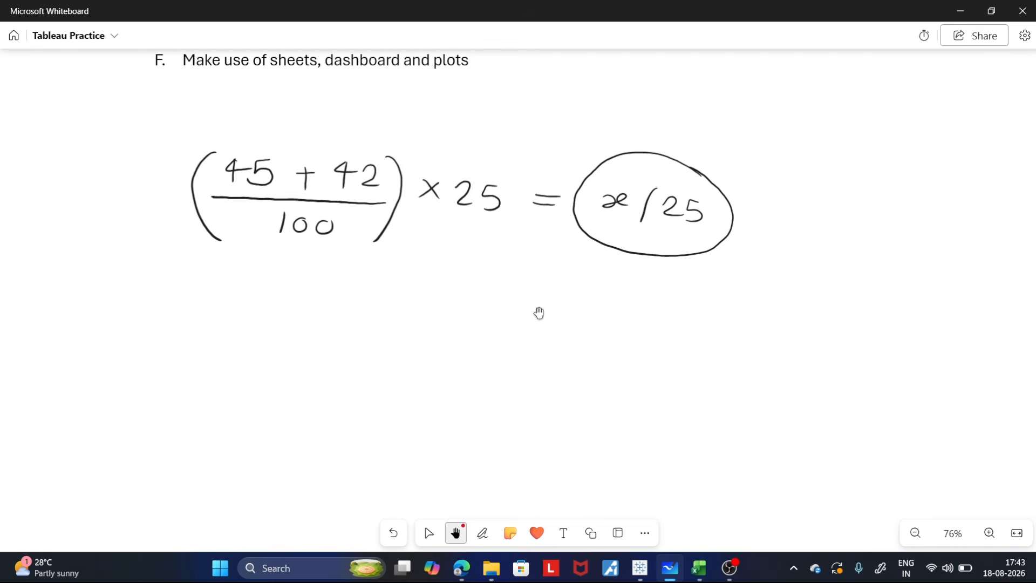
# - Review the task text, switch to Tableau, and add Student ID and Student Name as rows of Sheet 1
pyautogui.scroll(6, 571, 356)
pyautogui.scroll(1, 632, 267)
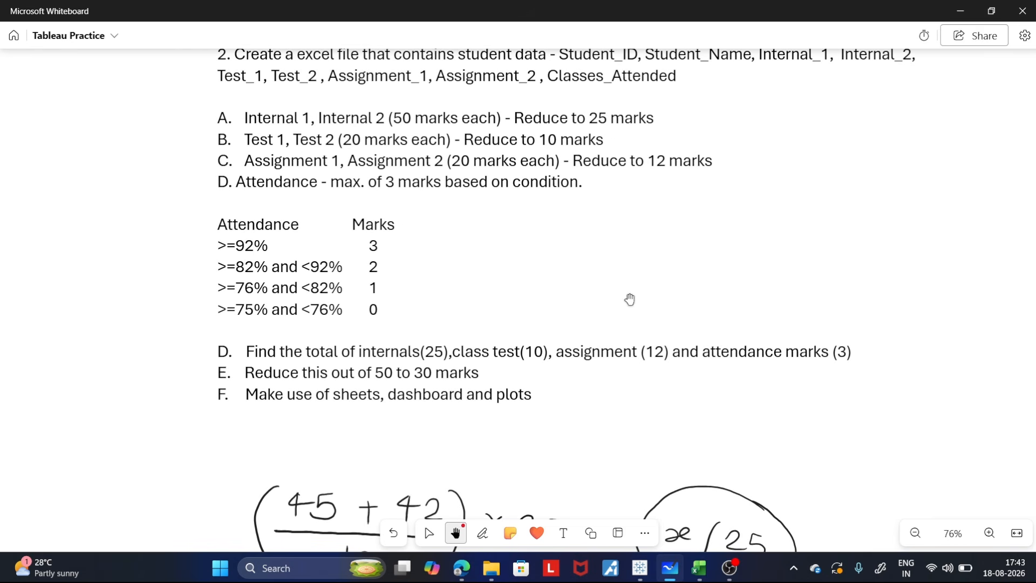
pyautogui.scroll(1, 629, 286)
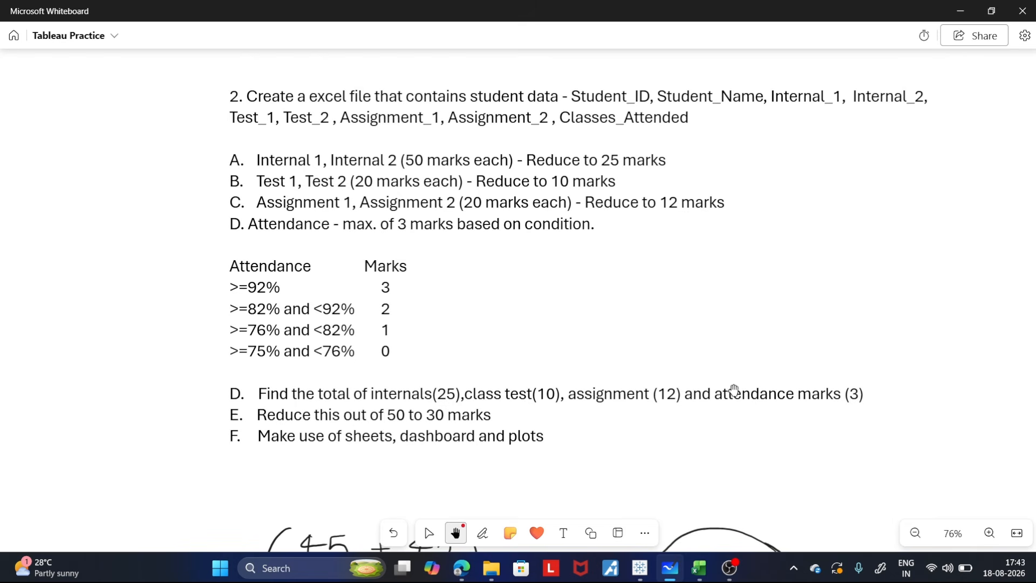
pyautogui.click(640, 567)
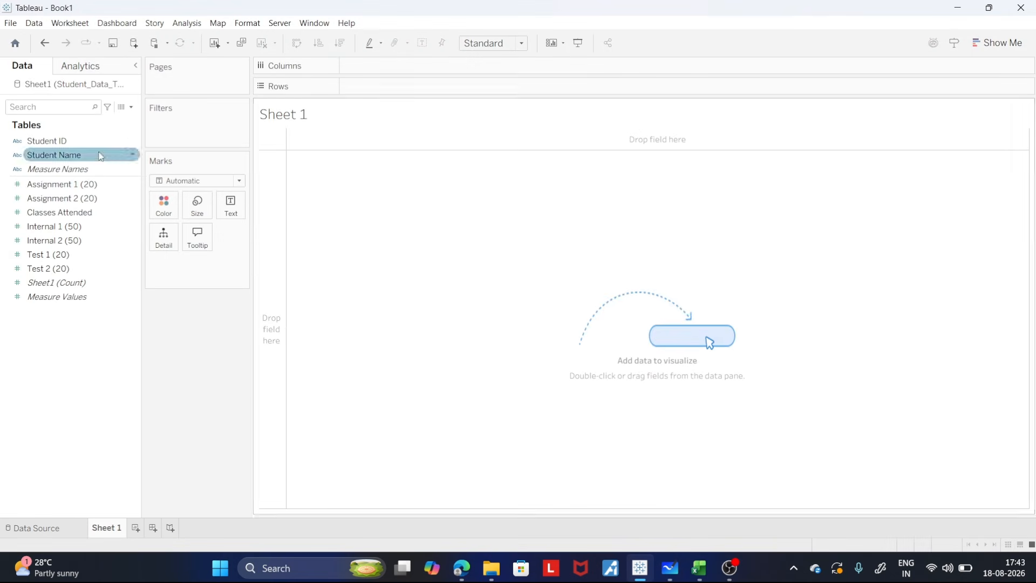
pyautogui.moveTo(105, 142); pyautogui.dragTo(371, 95)
pyautogui.click(60, 160)
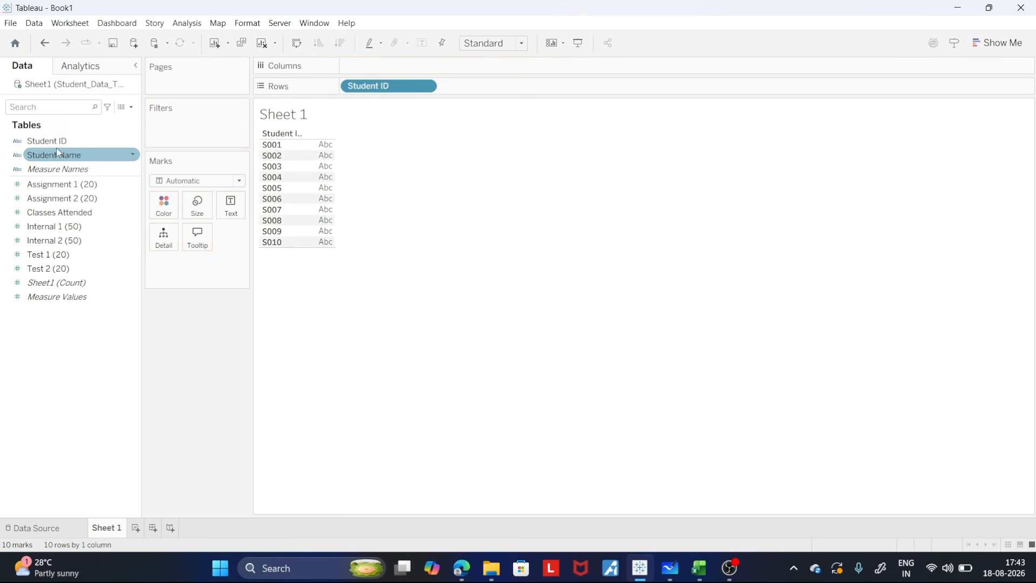
pyautogui.moveTo(57, 153); pyautogui.dragTo(474, 95)
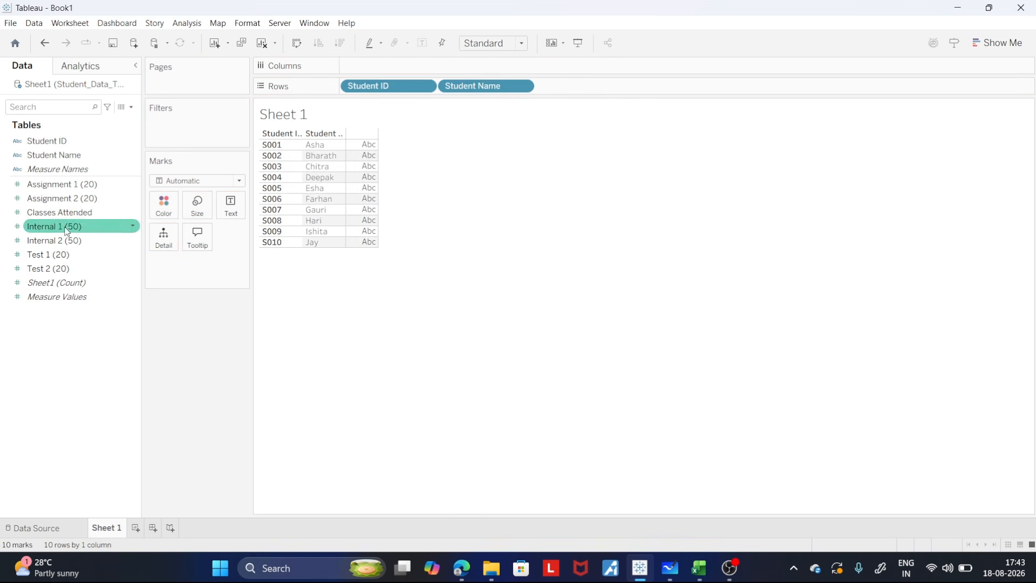
# - Add the Internal 1 (50) and Internal 2 (50) measures to the rows after Student Name
pyautogui.moveTo(66, 231); pyautogui.dragTo(607, 92)
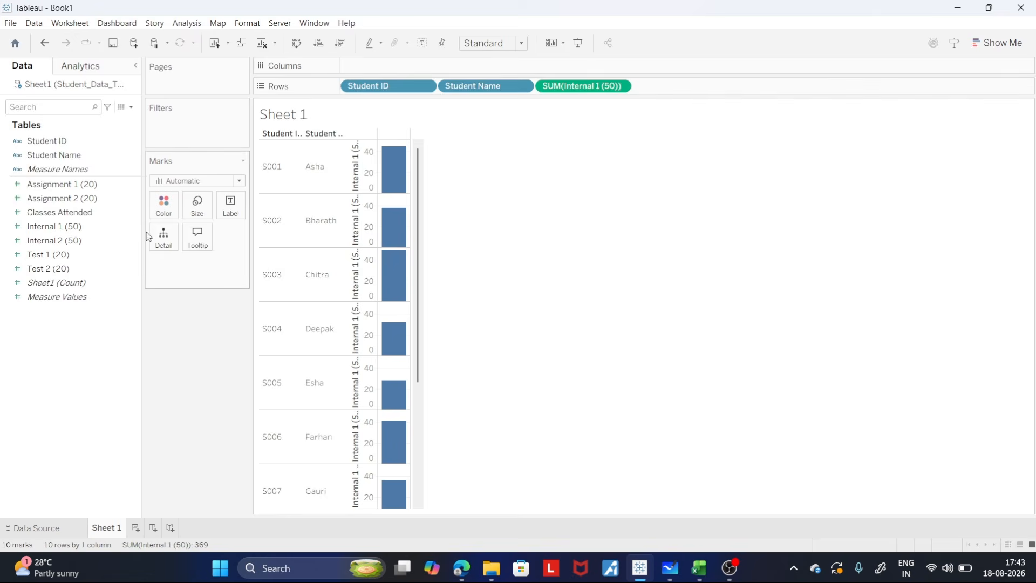
pyautogui.moveTo(59, 240); pyautogui.dragTo(726, 104)
pyautogui.moveTo(717, 93); pyautogui.dragTo(717, 93)
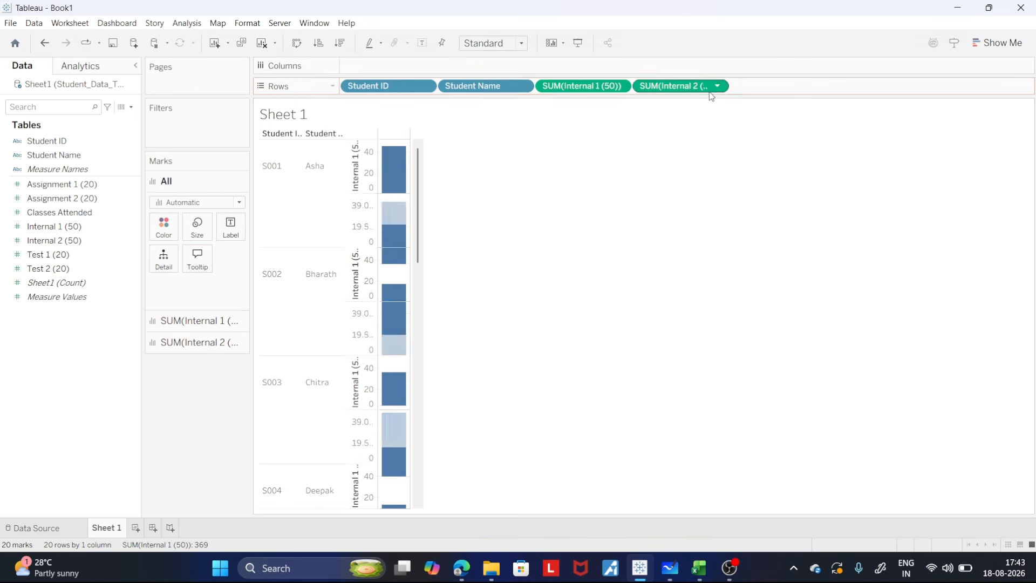
# - Make both internal mark measures discrete and widen their table columns so the full headings fit
pyautogui.click(620, 86)
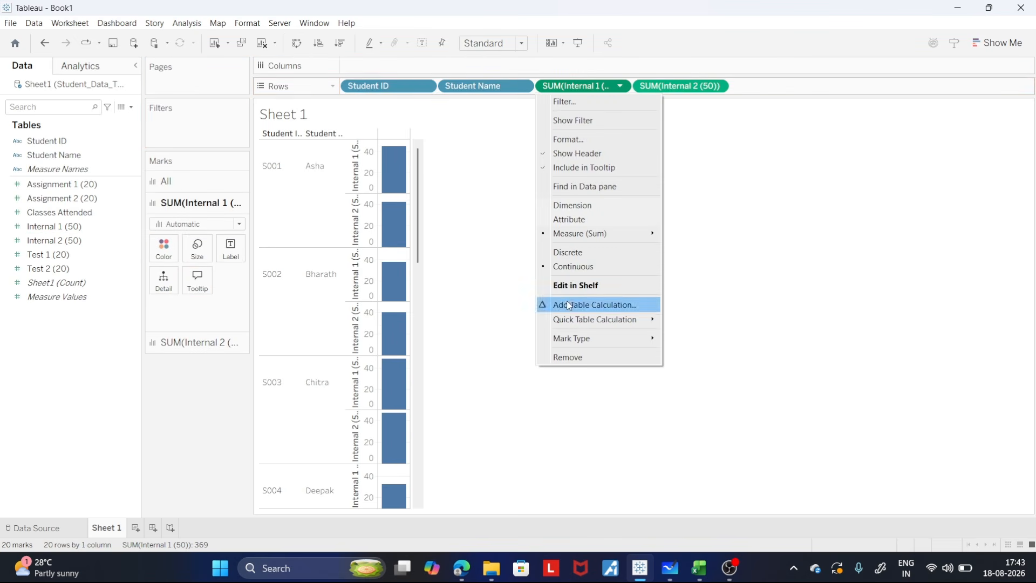
pyautogui.click(572, 251)
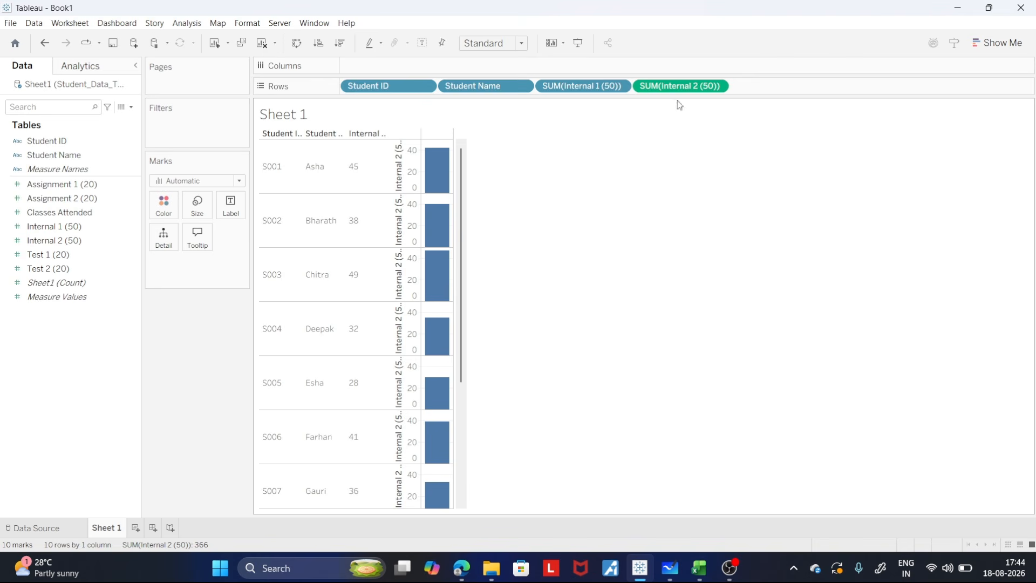
pyautogui.click(716, 87)
pyautogui.click(699, 254)
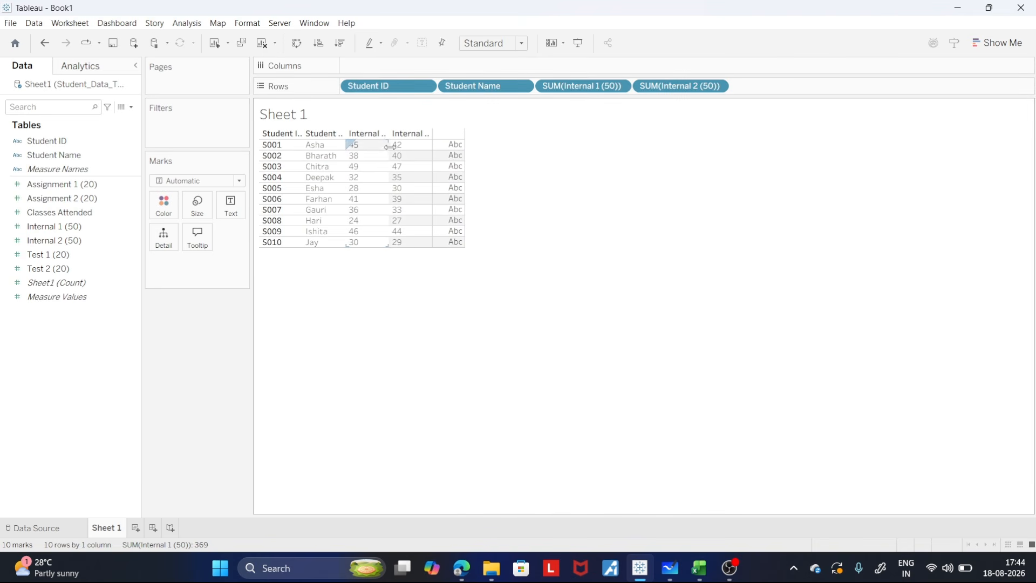
pyautogui.moveTo(390, 147); pyautogui.dragTo(515, 157)
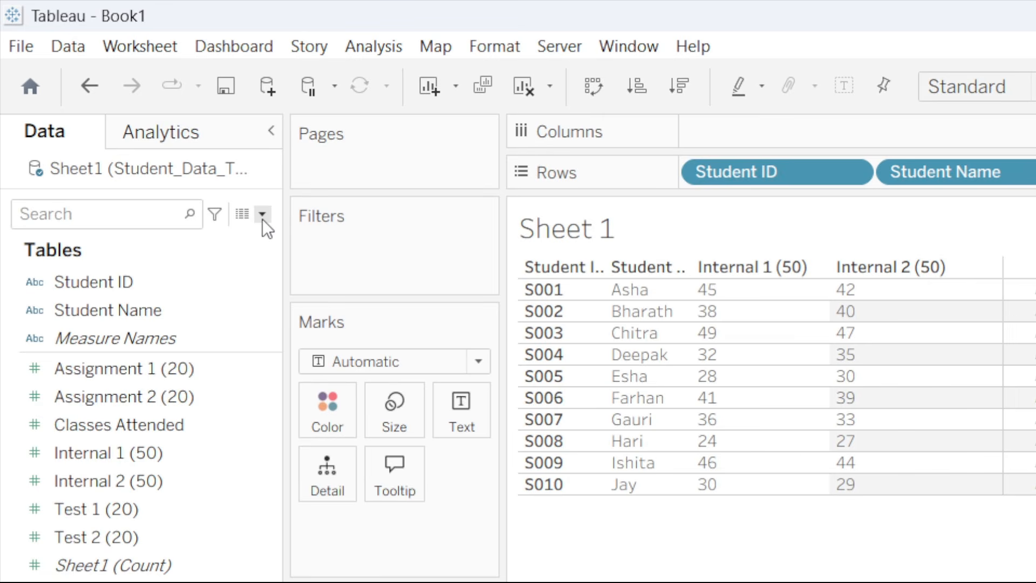
# - Create a calculated field named Total_Internal that adds [Internal 1 (50)] + [Internal 2 (50)]
pyautogui.click(262, 219)
pyautogui.click(243, 241)
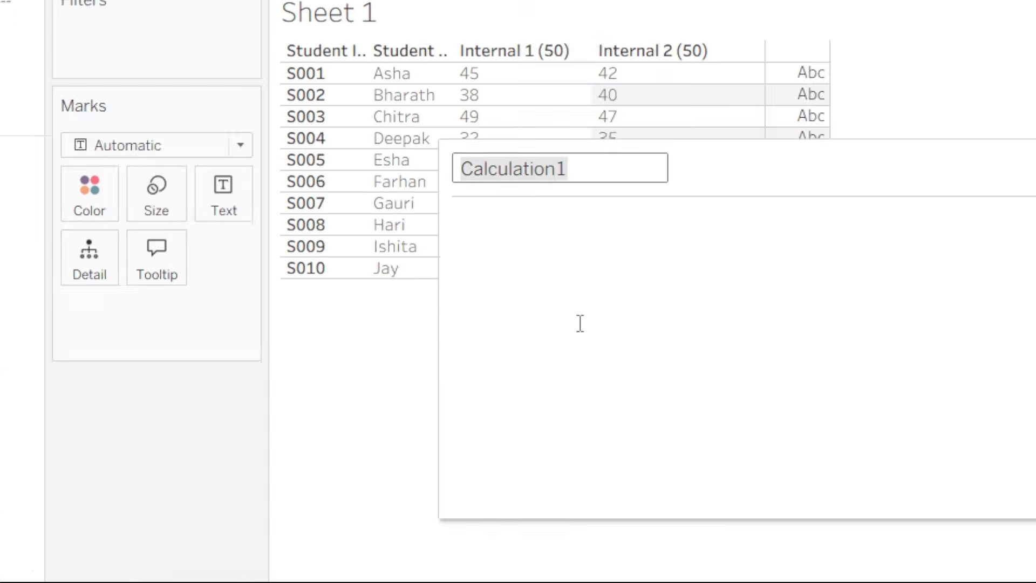
pyautogui.write('z')
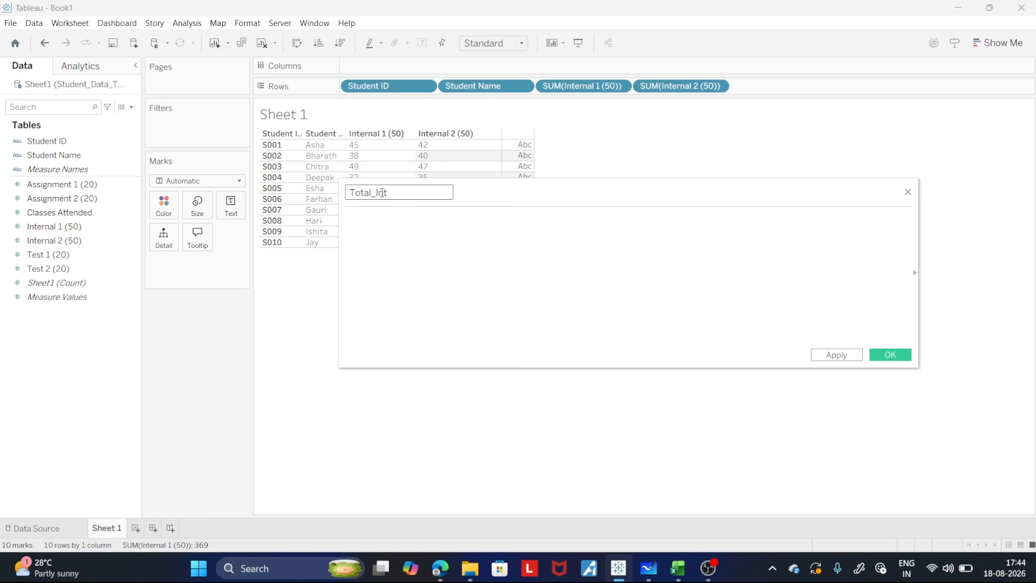
pyautogui.click(371, 219)
pyautogui.write('Ter')
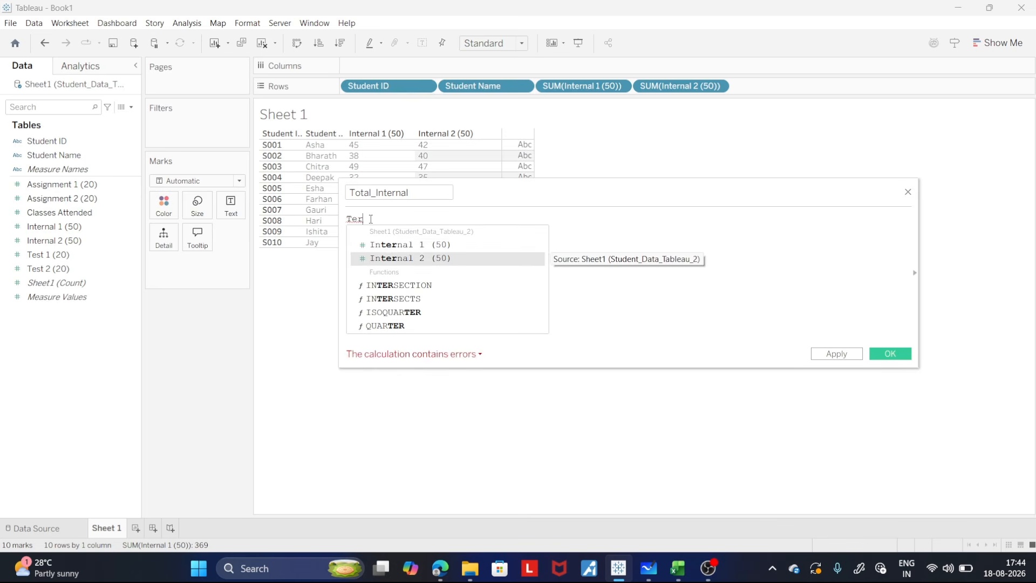
pyautogui.press('Return')
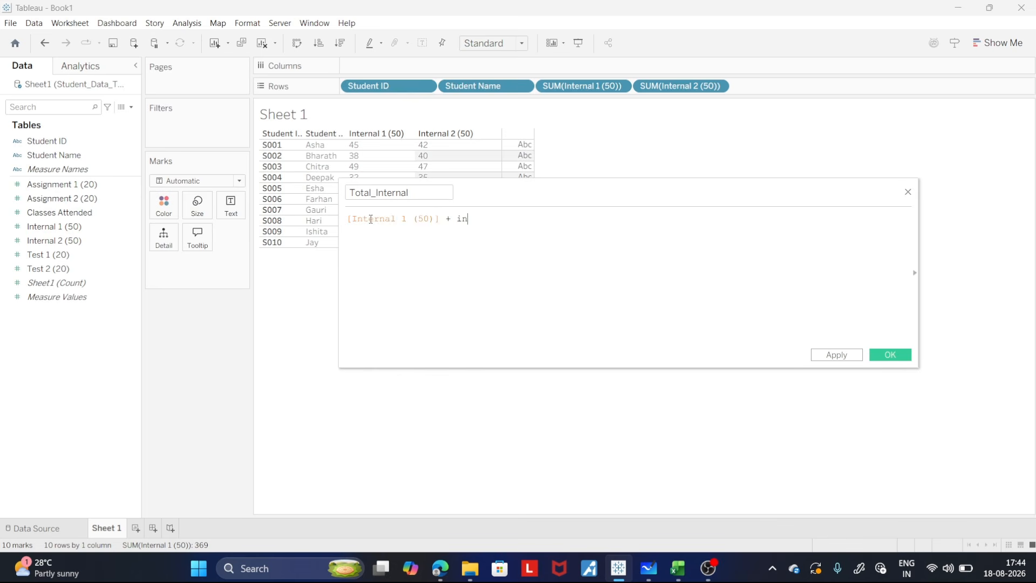
pyautogui.write('+ inter')
pyautogui.press('Down')
pyautogui.press('Return')
pyautogui.click(834, 356)
pyautogui.click(899, 356)
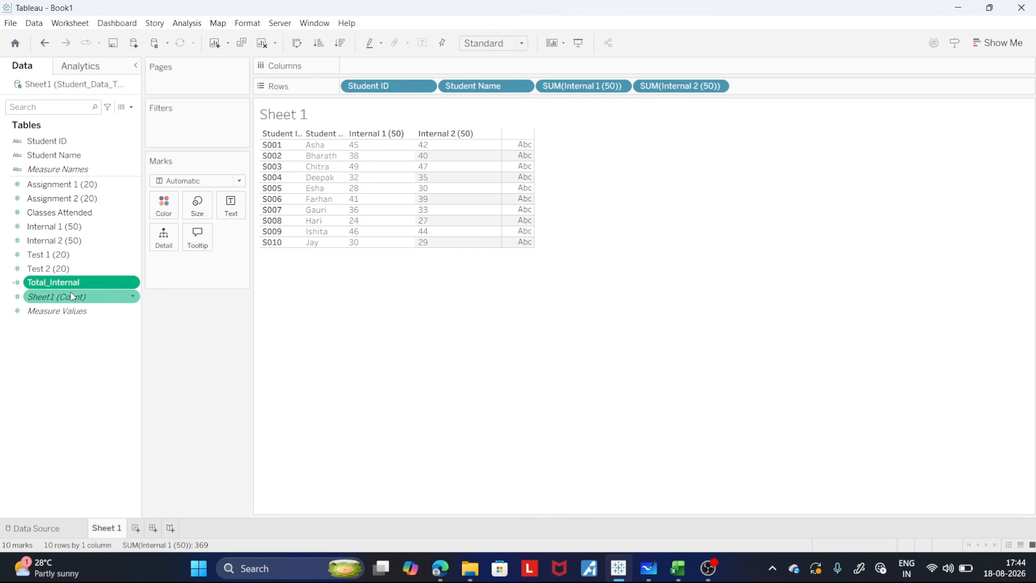
# - Add Total_Internal to the rows as a discrete measure and widen its column to fit the heading
pyautogui.moveTo(70, 283); pyautogui.dragTo(790, 92)
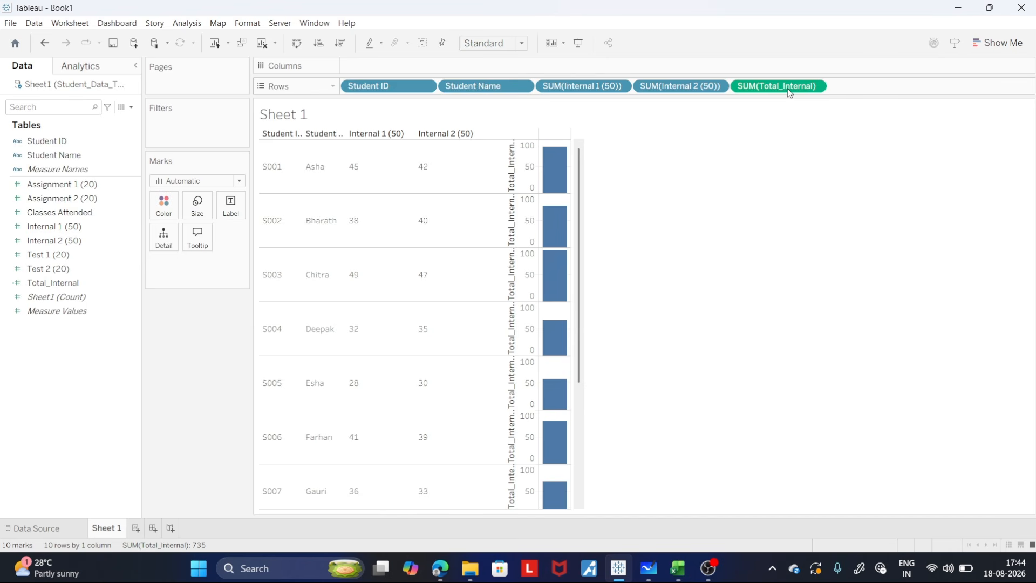
pyautogui.click(815, 87)
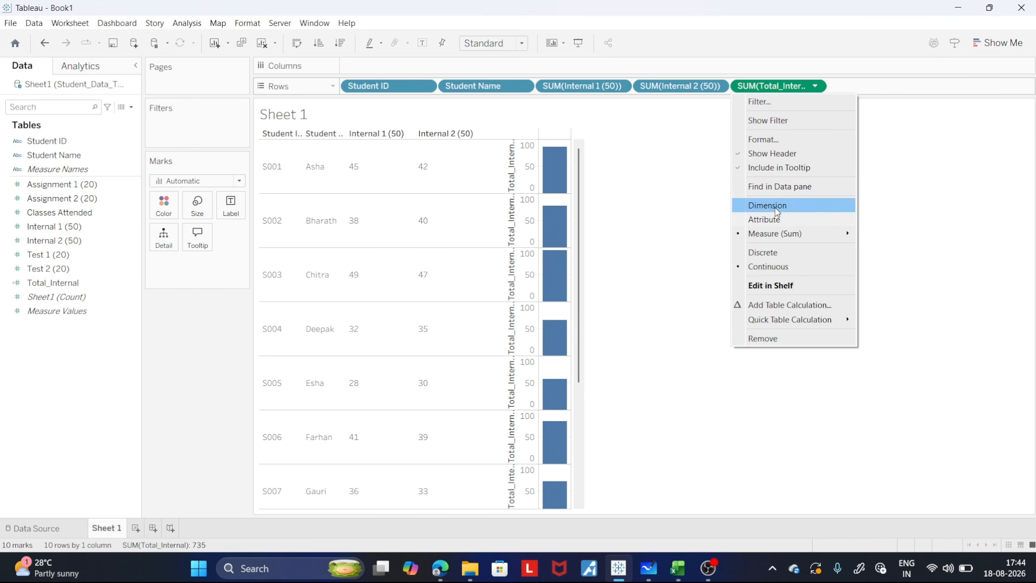
pyautogui.click(764, 251)
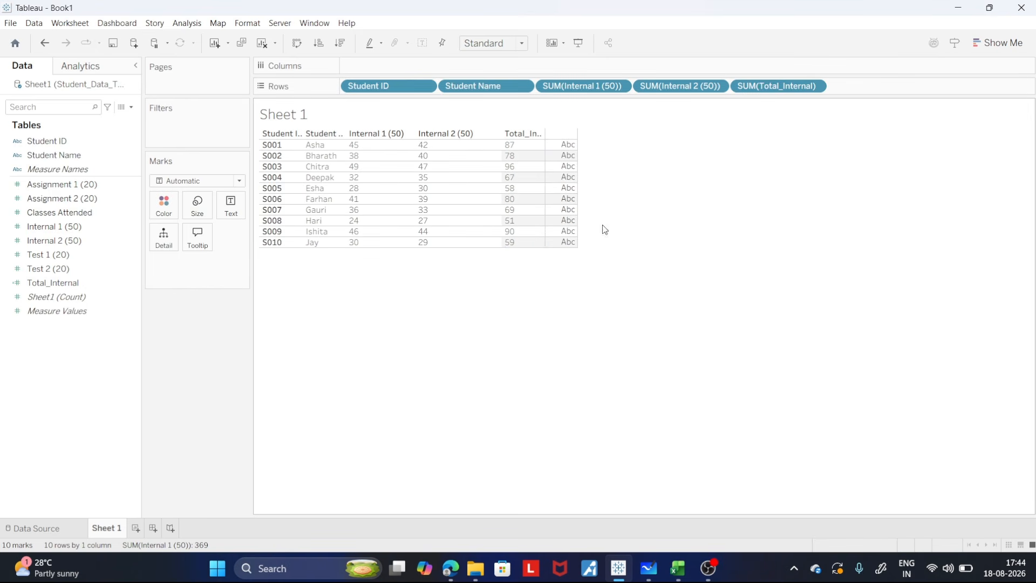
pyautogui.moveTo(544, 145); pyautogui.dragTo(579, 145)
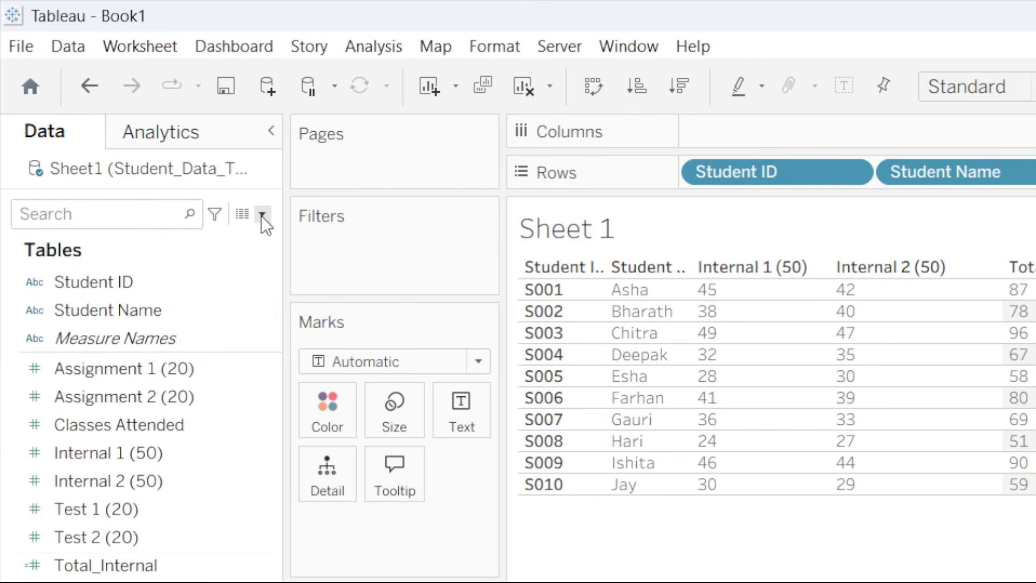
# - Start a calculated field named Total_Internal_25 with the formula ([Total_Internal] / 100) * 25
pyautogui.click(131, 108)
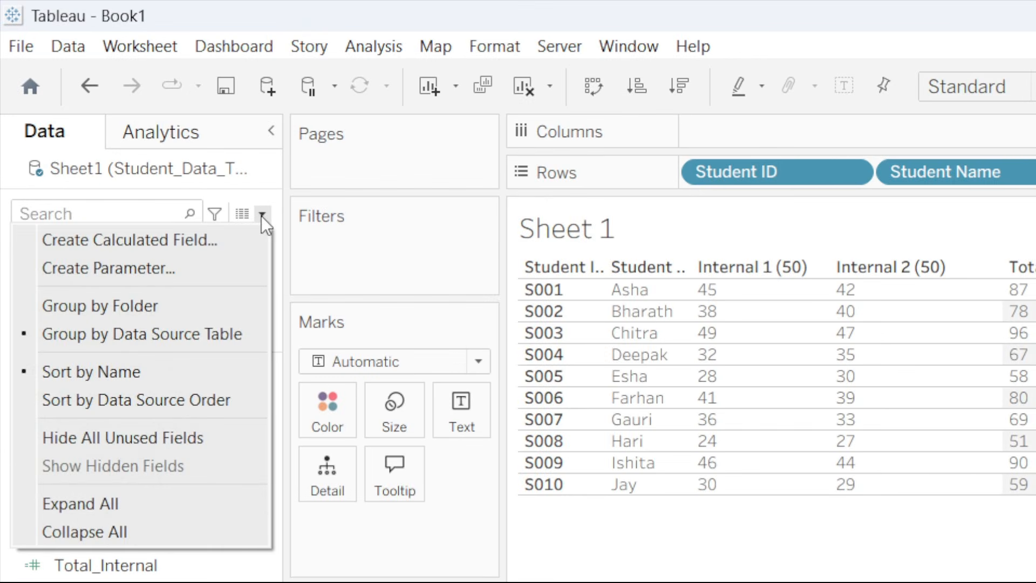
pyautogui.click(115, 118)
pyautogui.write('Z')
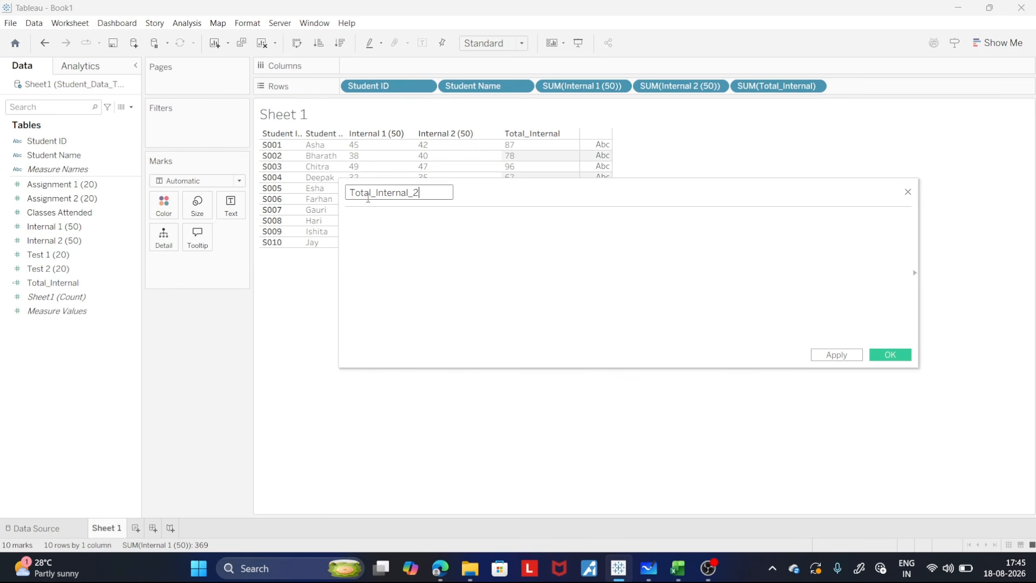
pyautogui.click(371, 220)
pyautogui.write('To')
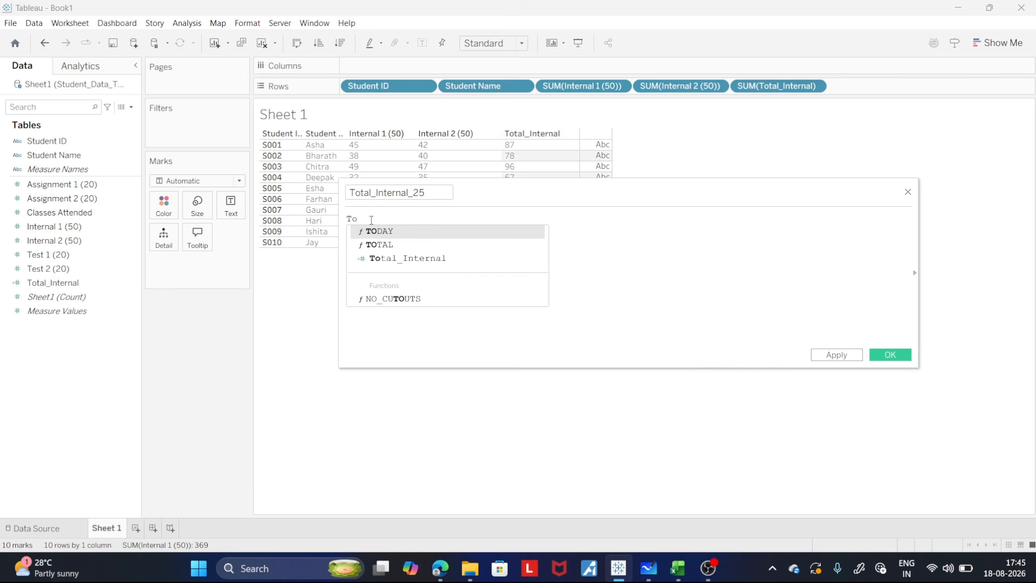
pyautogui.press('Down')
pyautogui.press('Down')
pyautogui.press('Return')
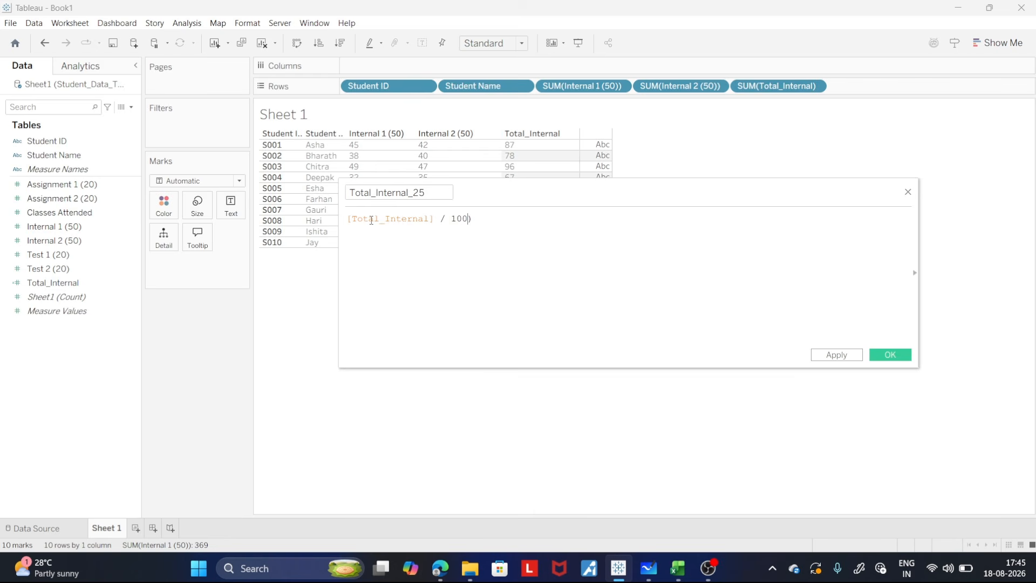
pyautogui.write('(')
pyautogui.write('25')
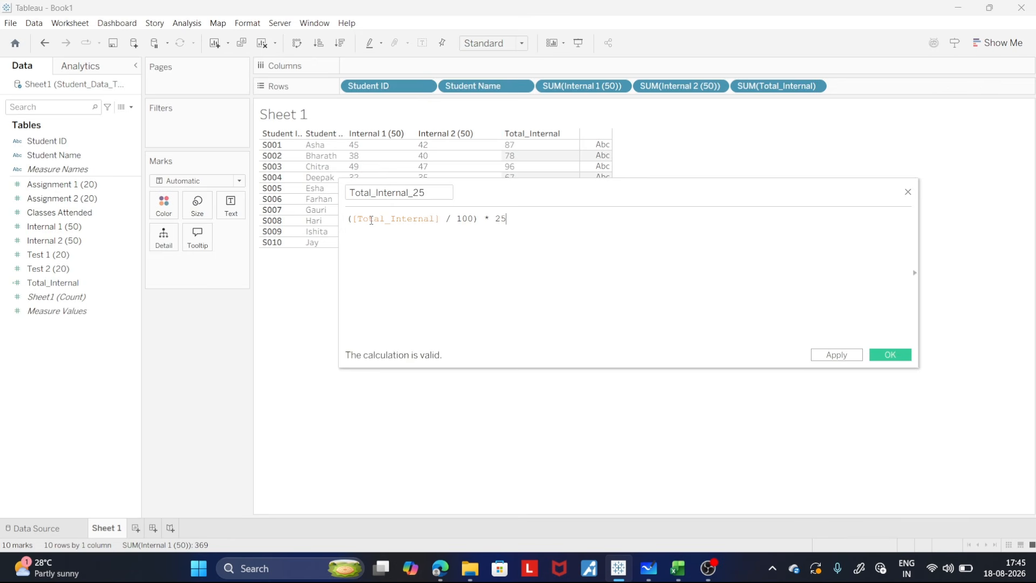
pyautogui.write(')')
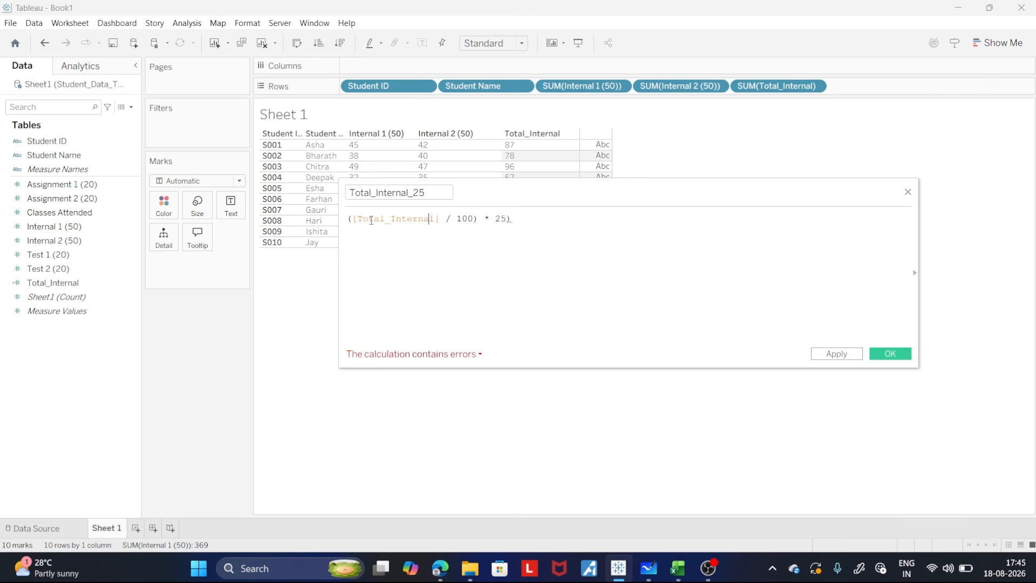
# - Wrap the formula in FLOOR so it reads FLOOR(([Total_Internal] / 100) * 25) and save the calculated field
pyautogui.press('Home')
pyautogui.write('flo')
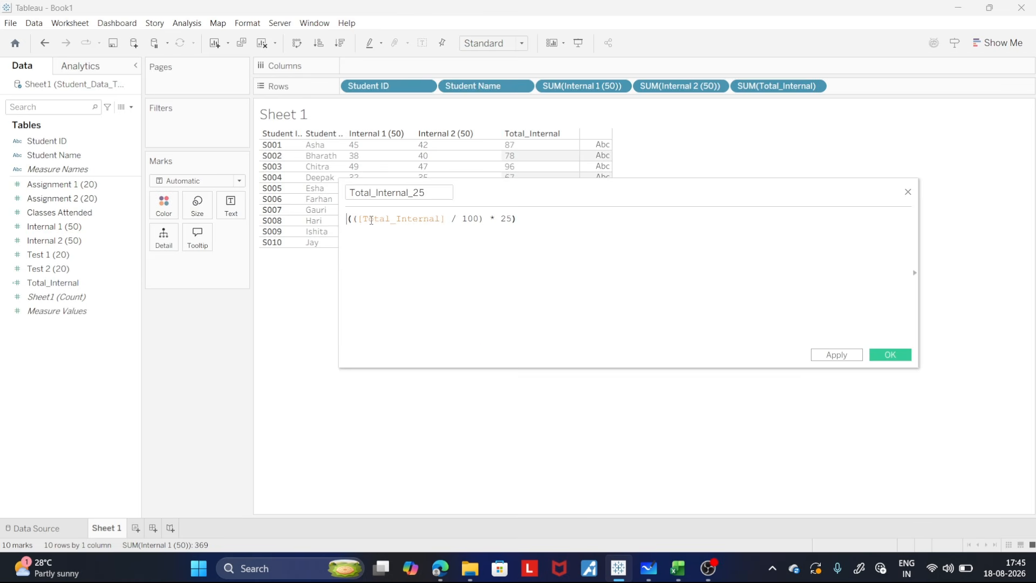
pyautogui.write('o')
pyautogui.press('BackSpace')
pyautogui.press('BackSpace')
pyautogui.press('BackSpace')
pyautogui.press('BackSpace')
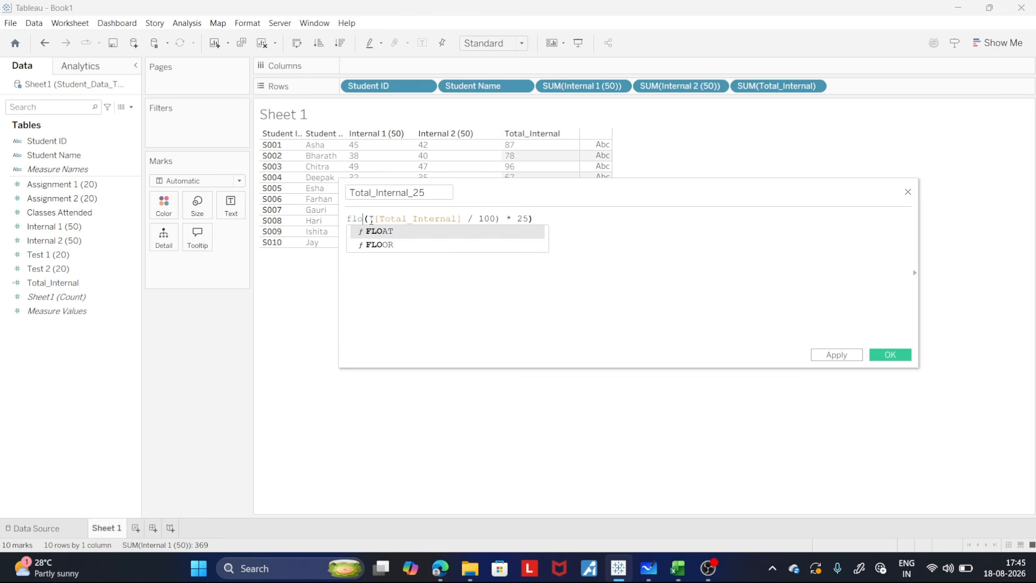
pyautogui.write('FLOOR')
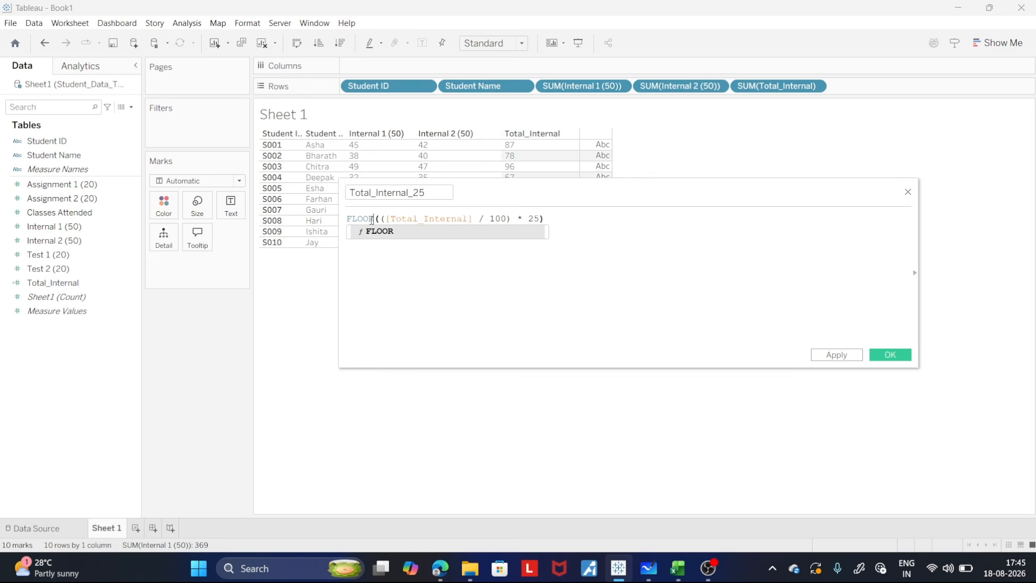
pyautogui.click(573, 224)
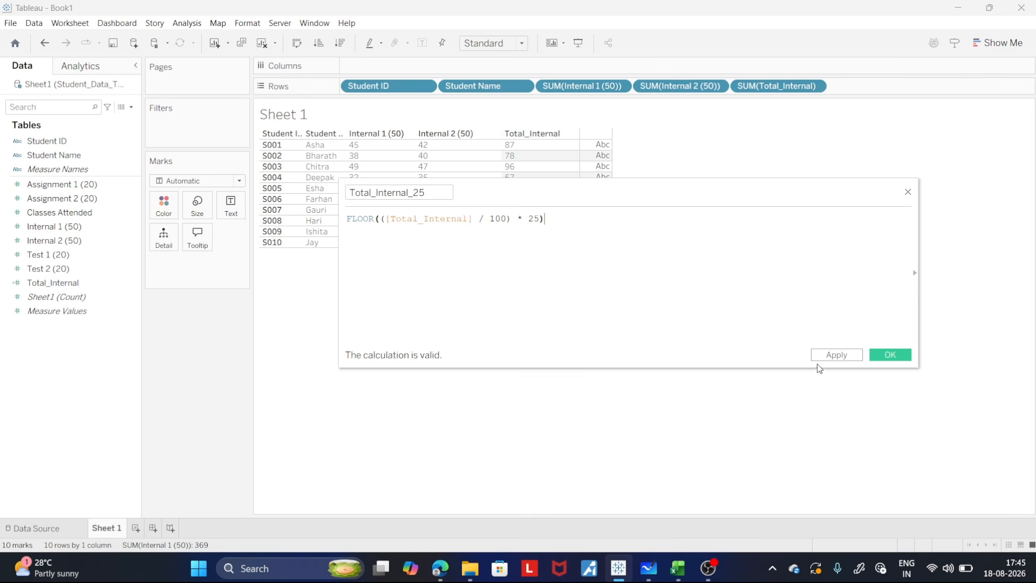
pyautogui.click(829, 357)
pyautogui.click(896, 357)
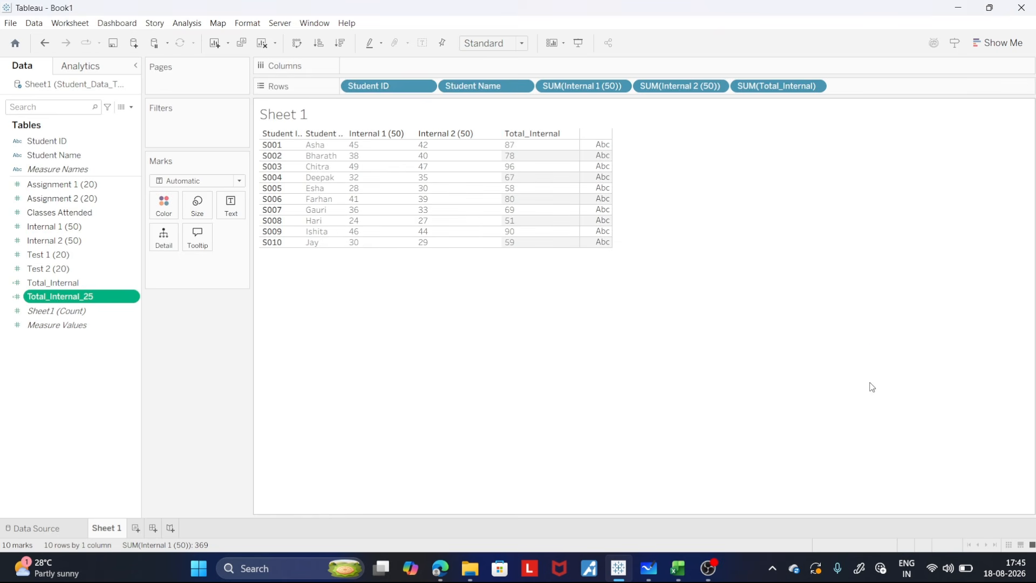
# - Add Total_Internal_25 to the rows after Total_Internal as a discrete measure
pyautogui.moveTo(82, 297); pyautogui.dragTo(904, 91)
pyautogui.click(912, 85)
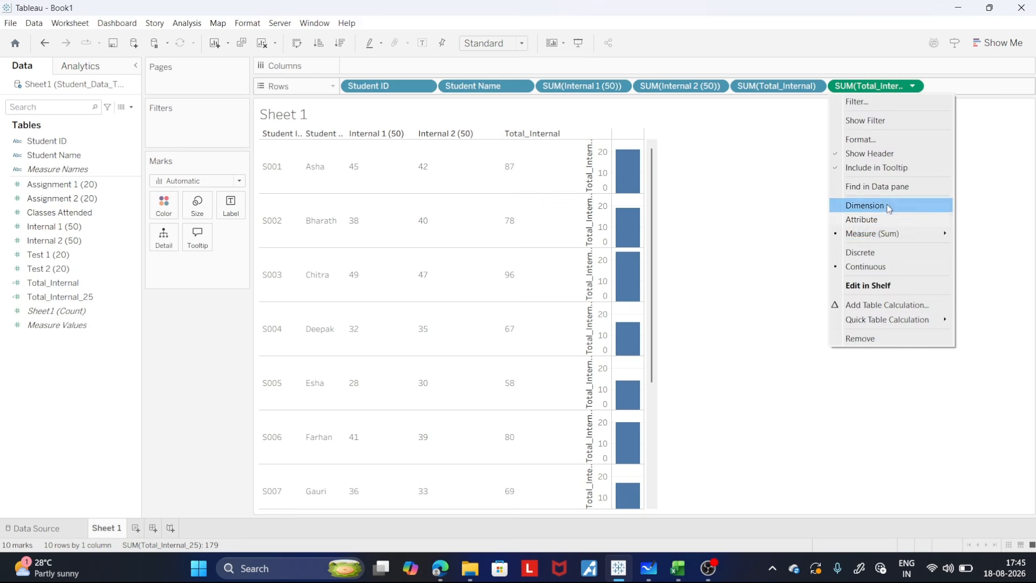
pyautogui.click(860, 252)
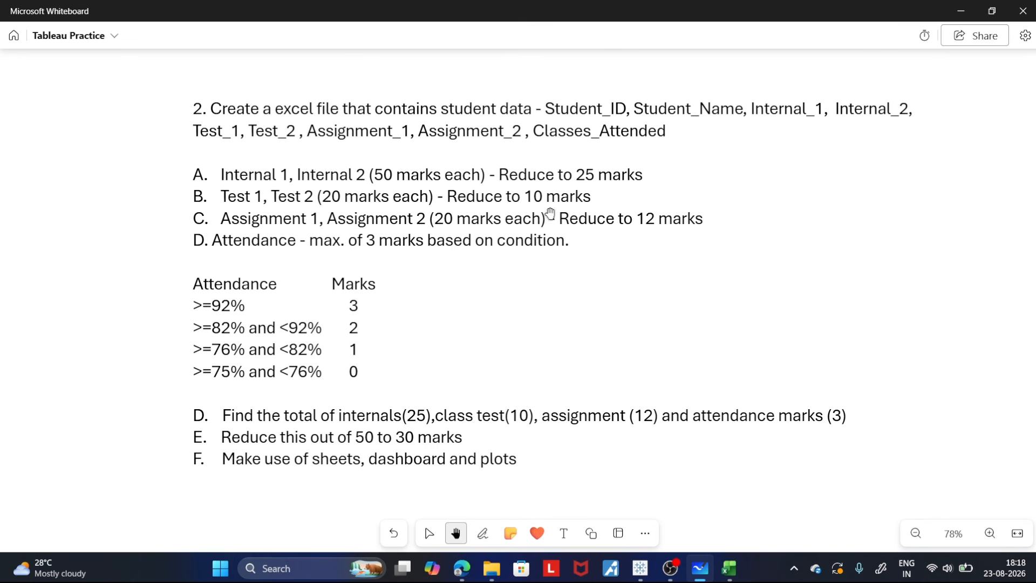
# - Switch to the Excel workbook and check the first student's Test_1 and Test_2 marks
pyautogui.click(729, 568)
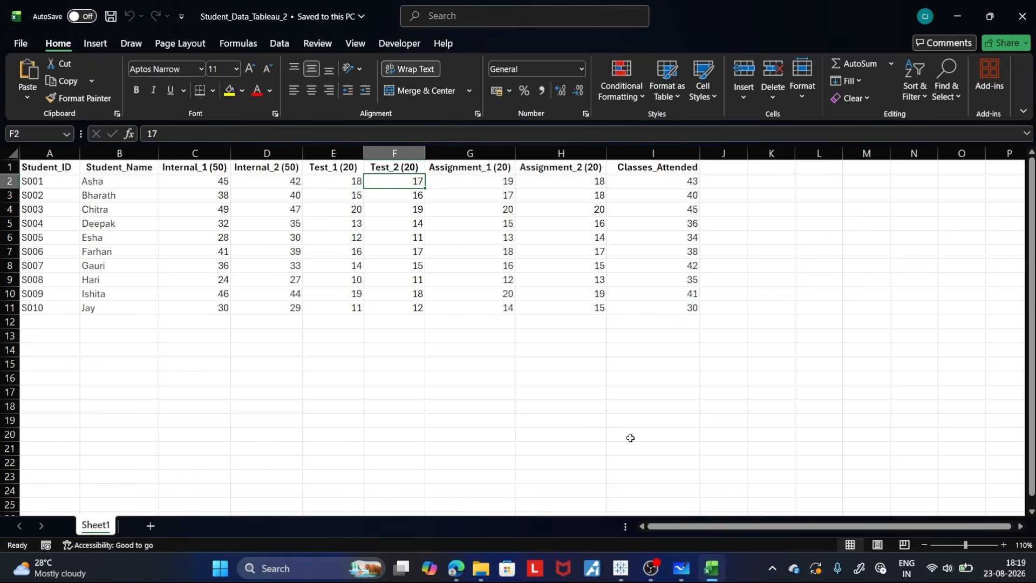
pyautogui.click(336, 180)
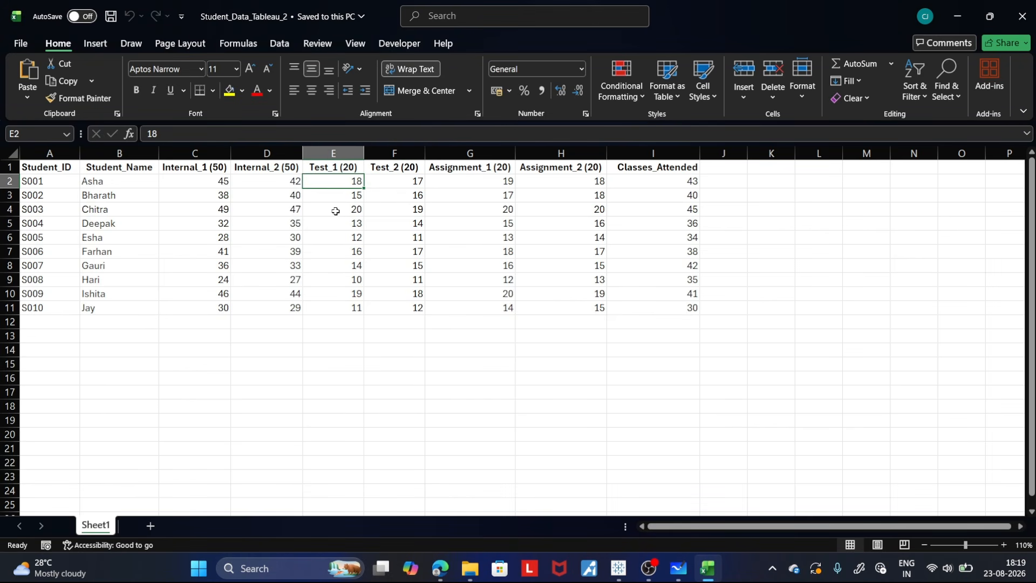
pyautogui.click(410, 180)
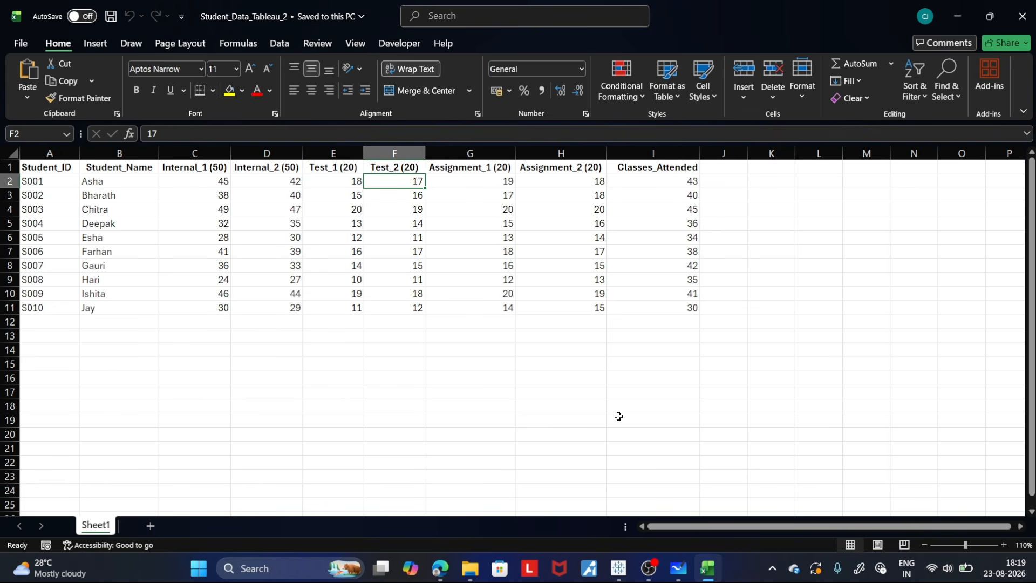
# - Switch to the whiteboard and handwrite the fraction (18 + 17) / 40 in parentheses below the internal marks formula
pyautogui.moveTo(678, 568)
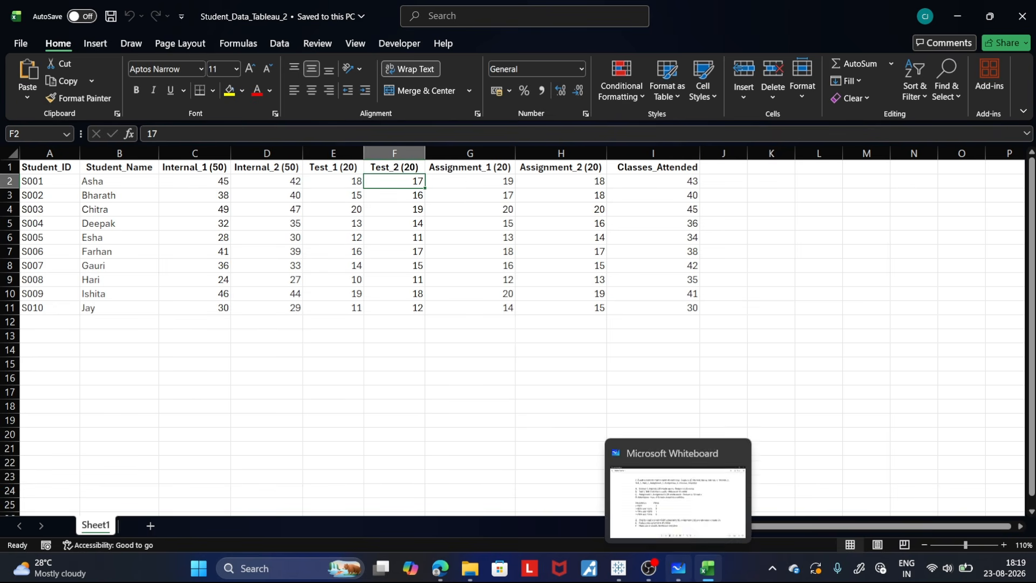
pyautogui.click(677, 477)
pyautogui.scroll(-10, 754, 504)
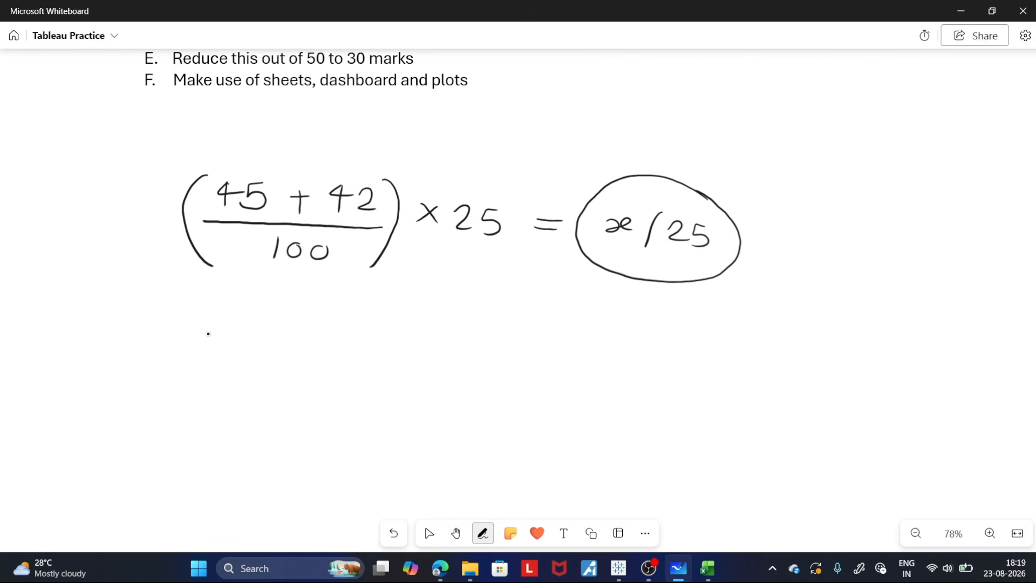
pyautogui.moveTo(236, 334)
pyautogui.mouseDown()
pyautogui.moveTo(226, 359)
pyautogui.moveTo(239, 331)
pyautogui.mouseUp()
pyautogui.moveTo(274, 346); pyautogui.dragTo(303, 346)
pyautogui.moveTo(291, 333)
pyautogui.mouseDown()
pyautogui.moveTo(292, 364)
pyautogui.moveTo(332, 334)
pyautogui.moveTo(323, 361)
pyautogui.moveTo(190, 369)
pyautogui.mouseUp()
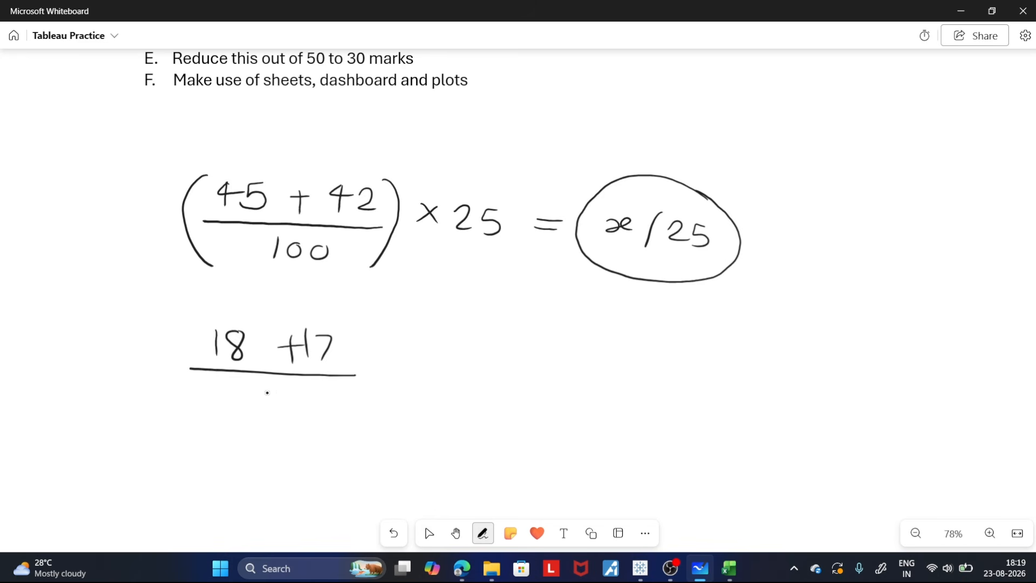
pyautogui.moveTo(265, 384)
pyautogui.mouseDown()
pyautogui.moveTo(281, 396)
pyautogui.moveTo(267, 411)
pyautogui.moveTo(294, 395)
pyautogui.mouseUp()
pyautogui.moveTo(358, 312); pyautogui.dragTo(340, 420)
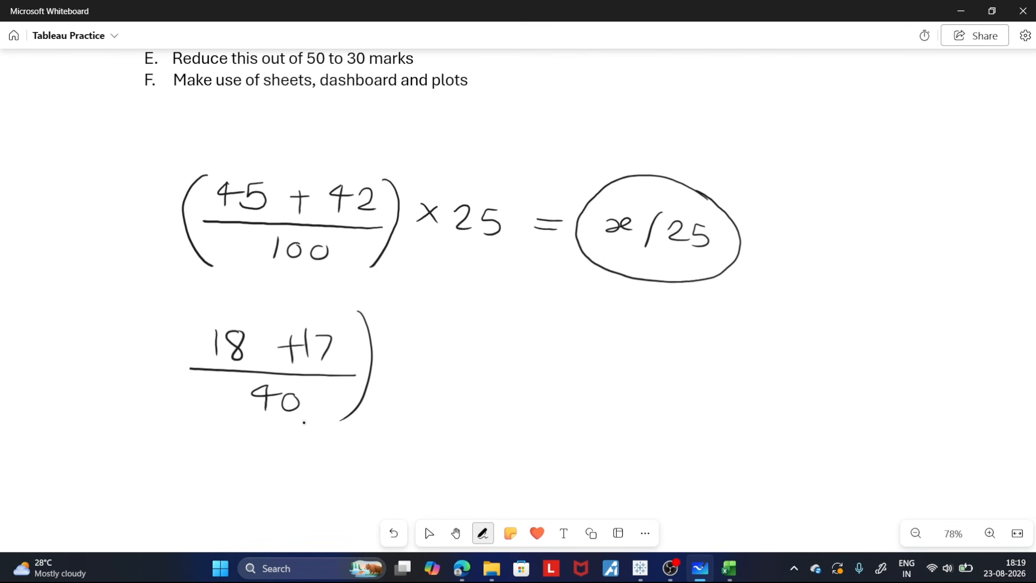
pyautogui.moveTo(186, 314); pyautogui.dragTo(209, 404)
# - Complete the handwritten test marks formula with × 10 = x/10 and circle the x/10
pyautogui.moveTo(409, 353)
pyautogui.mouseDown()
pyautogui.moveTo(387, 374)
pyautogui.moveTo(411, 373)
pyautogui.mouseUp()
pyautogui.moveTo(432, 349)
pyautogui.mouseDown()
pyautogui.moveTo(430, 373)
pyautogui.moveTo(446, 357)
pyautogui.moveTo(509, 357)
pyautogui.mouseUp()
pyautogui.moveTo(495, 368)
pyautogui.mouseDown()
pyautogui.moveTo(576, 360)
pyautogui.moveTo(585, 384)
pyautogui.moveTo(611, 384)
pyautogui.mouseUp()
pyautogui.moveTo(625, 369); pyautogui.dragTo(627, 370)
pyautogui.moveTo(642, 341)
pyautogui.mouseDown()
pyautogui.moveTo(632, 333)
pyautogui.moveTo(536, 386)
pyautogui.moveTo(655, 396)
pyautogui.moveTo(641, 327)
pyautogui.mouseUp()
pyautogui.press('space')
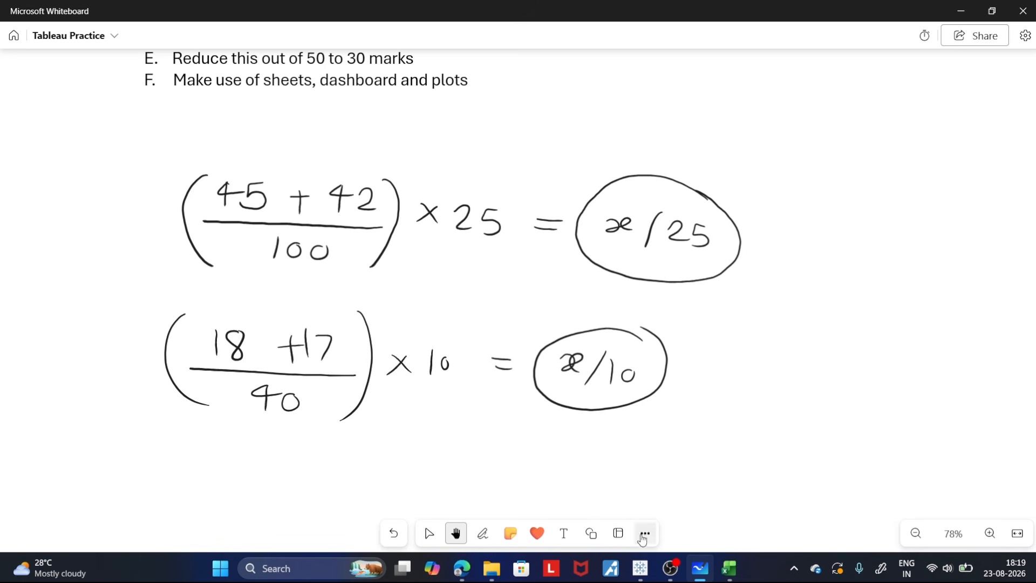
# - Switch to Tableau, add a new worksheet and place Student ID and Student Name on its rows
pyautogui.click(640, 568)
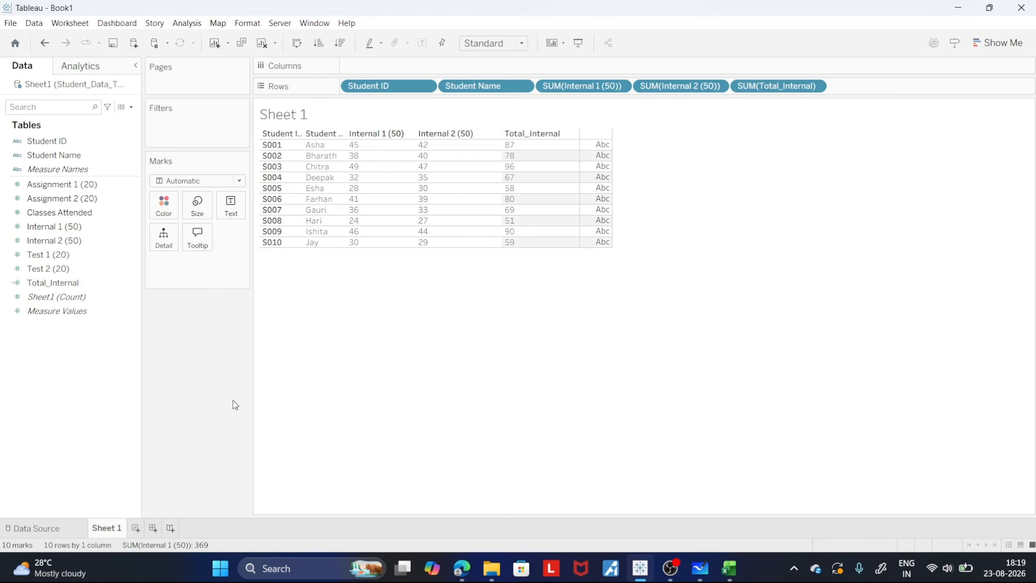
pyautogui.click(135, 528)
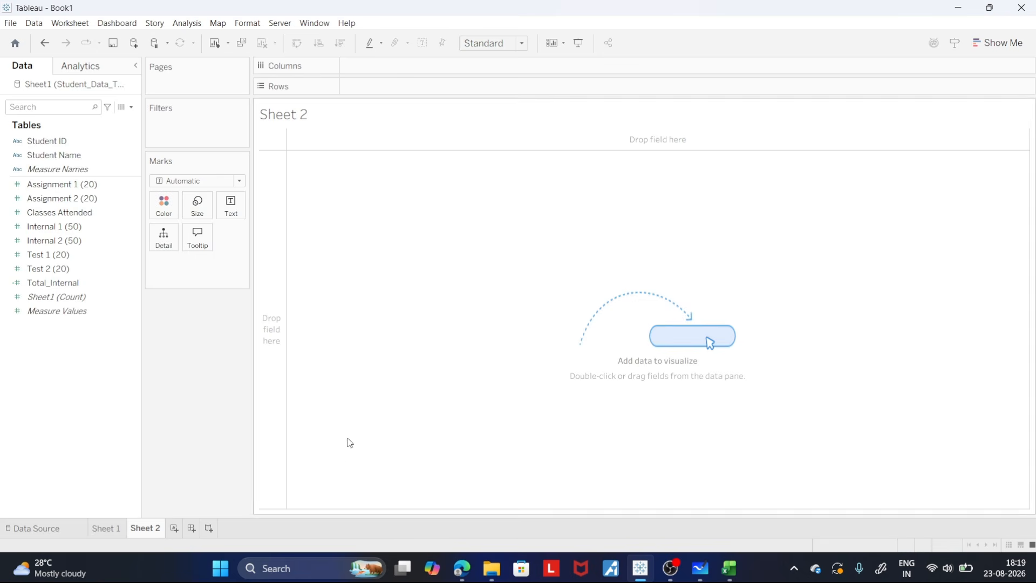
pyautogui.moveTo(54, 141); pyautogui.dragTo(373, 92)
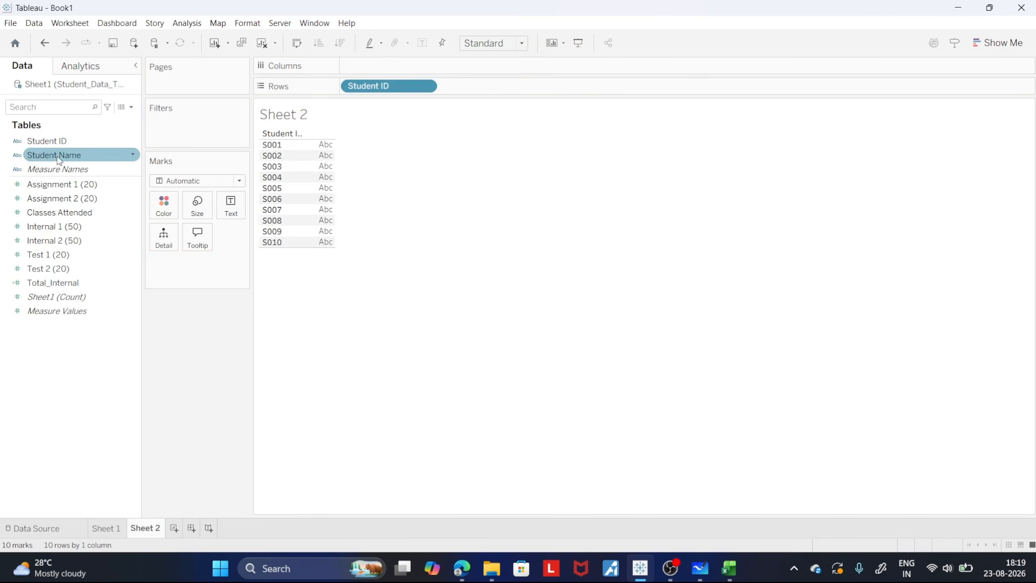
pyautogui.moveTo(54, 154); pyautogui.dragTo(477, 94)
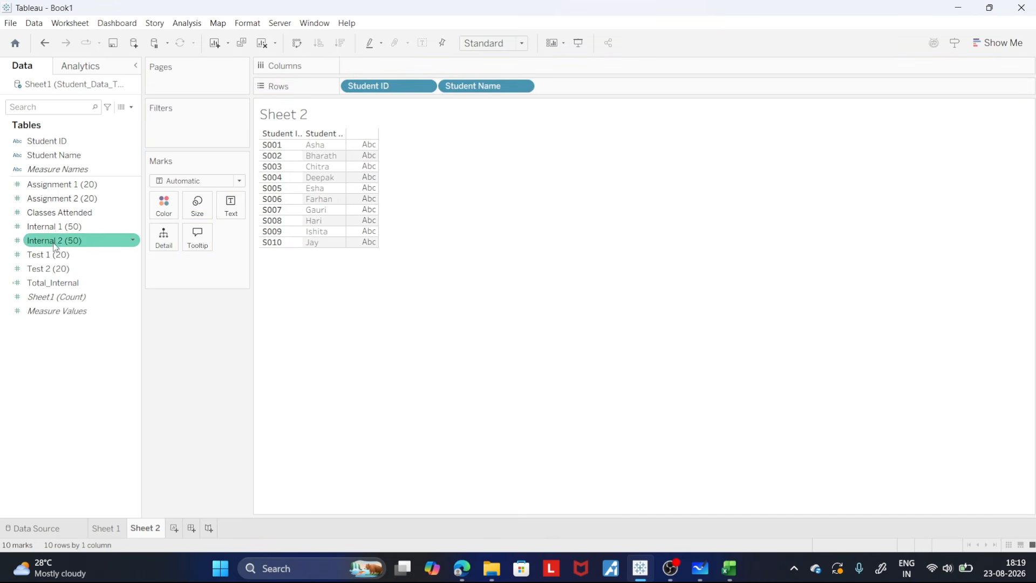
# - Add Test 1 (20) and Test 2 (20) to the rows after Student Name as discrete measures
pyautogui.moveTo(79, 253); pyautogui.dragTo(584, 89)
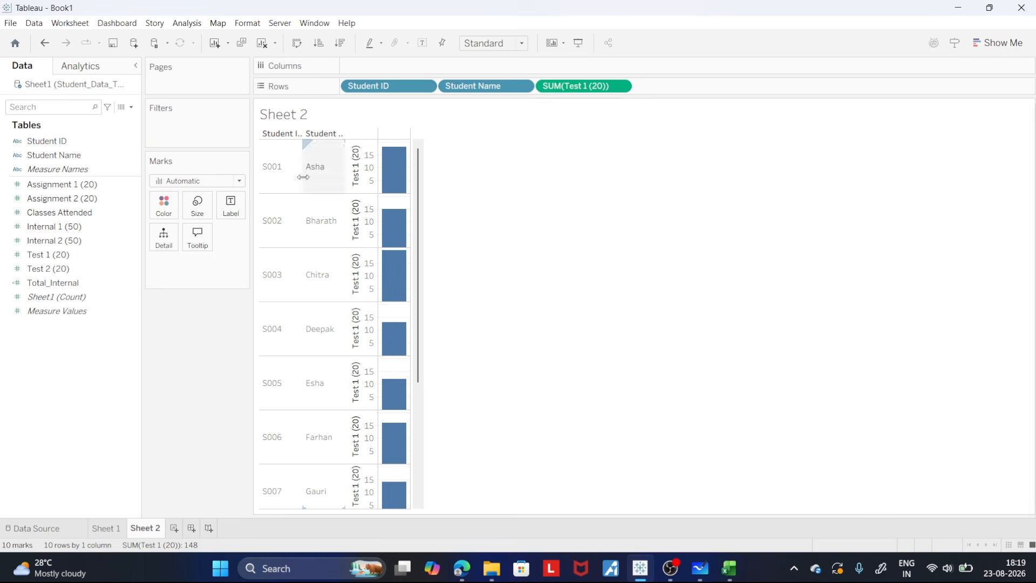
pyautogui.moveTo(51, 268); pyautogui.dragTo(669, 89)
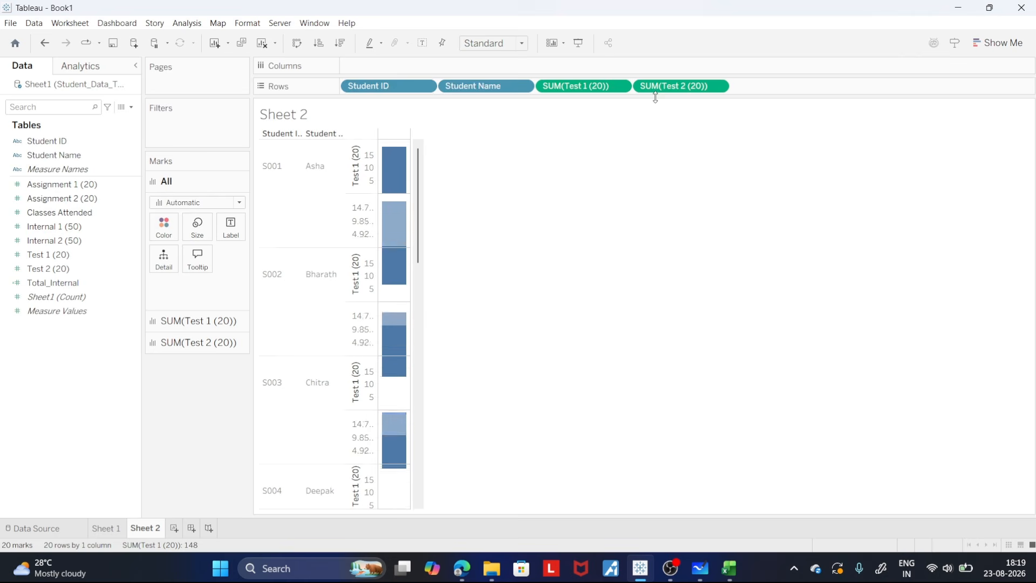
pyautogui.click(620, 86)
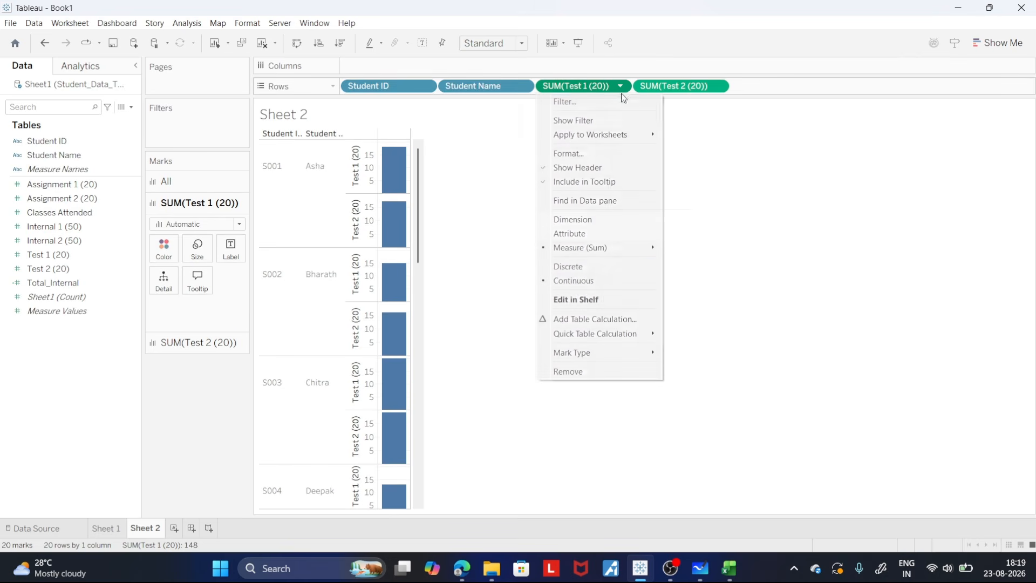
pyautogui.click(585, 266)
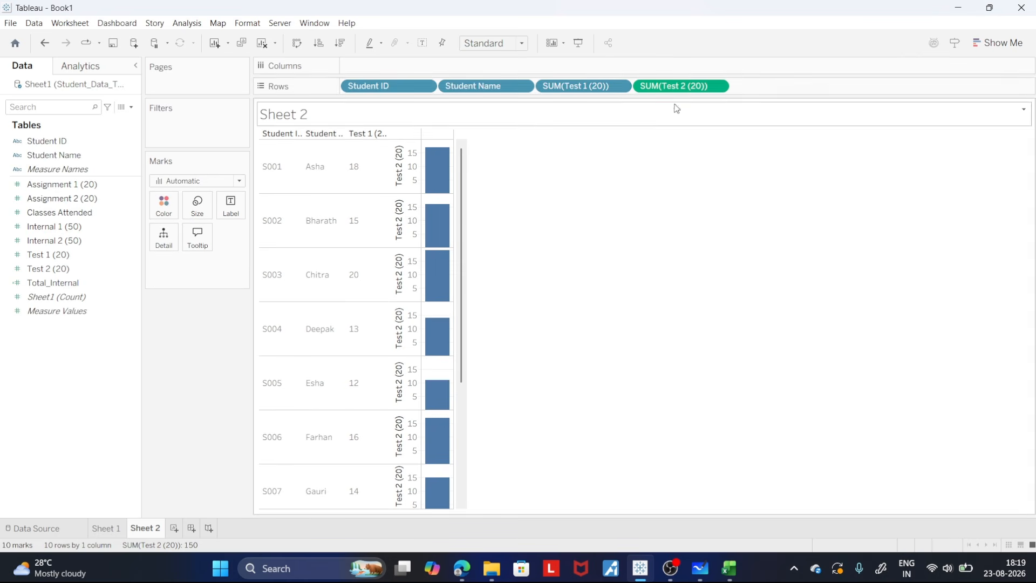
pyautogui.click(718, 87)
pyautogui.click(666, 266)
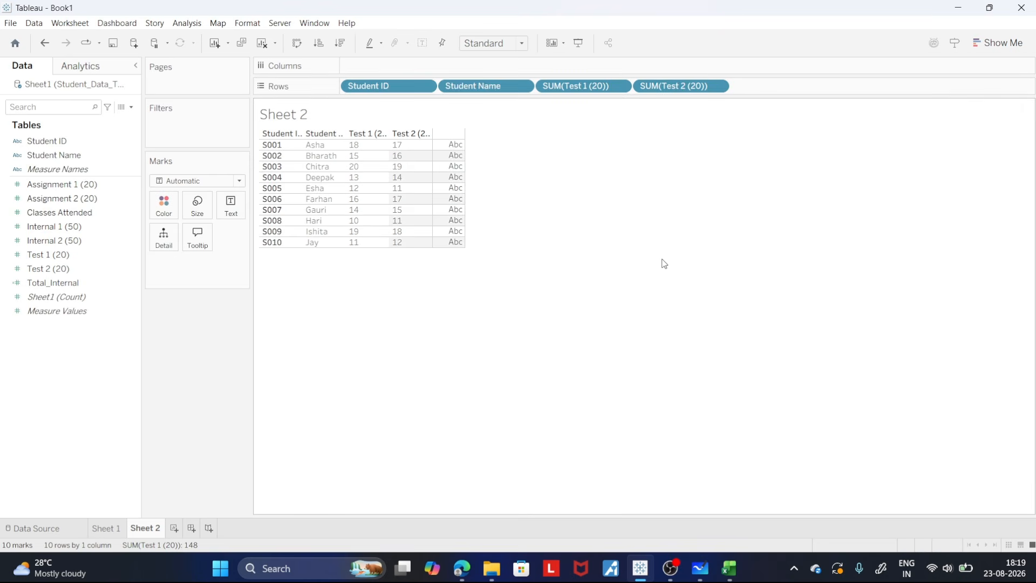
# - Adjust the Student Name, Test 1 (20) and Test 2 (20) column widths so their headings show in full
pyautogui.moveTo(432, 172); pyautogui.dragTo(499, 163)
pyautogui.moveTo(388, 172); pyautogui.dragTo(415, 177)
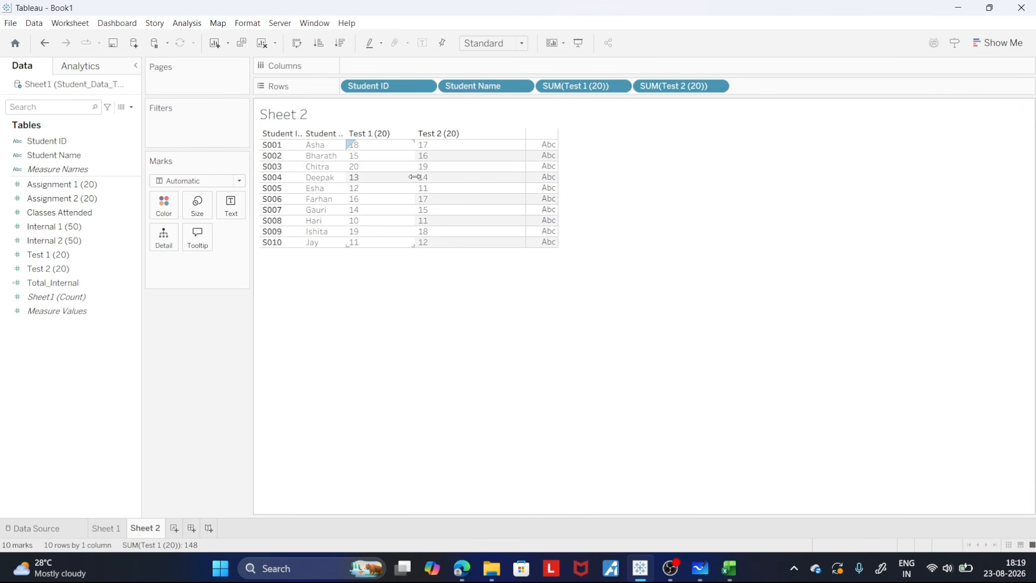
pyautogui.moveTo(347, 177); pyautogui.dragTo(380, 177)
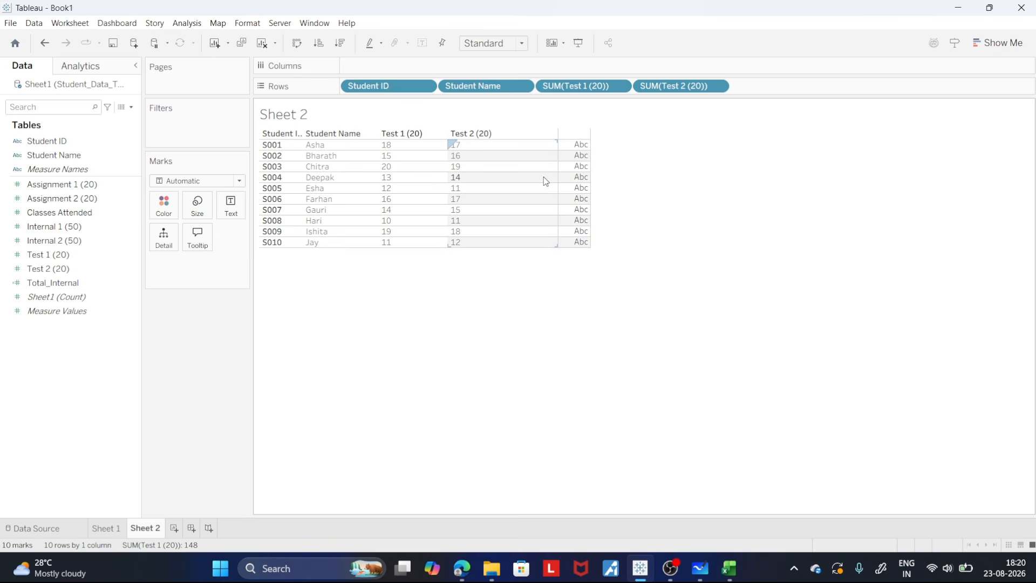
pyautogui.moveTo(559, 178); pyautogui.dragTo(517, 177)
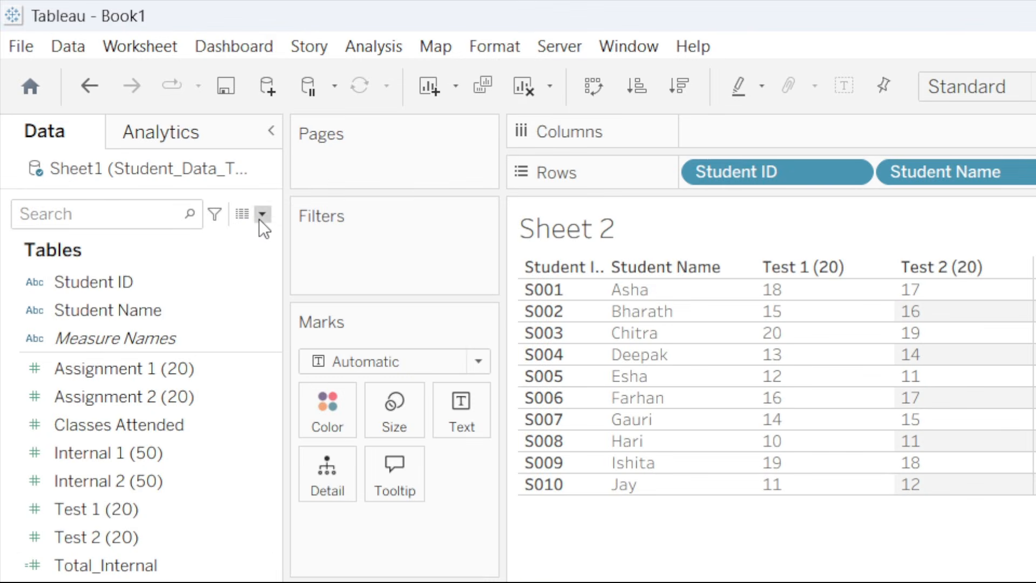
# - Create a calculated field named Total_Test_40 with the formula [Test 1 (20)] + [Test 2 (20)]
pyautogui.click(131, 107)
pyautogui.click(194, 240)
pyautogui.write('z')
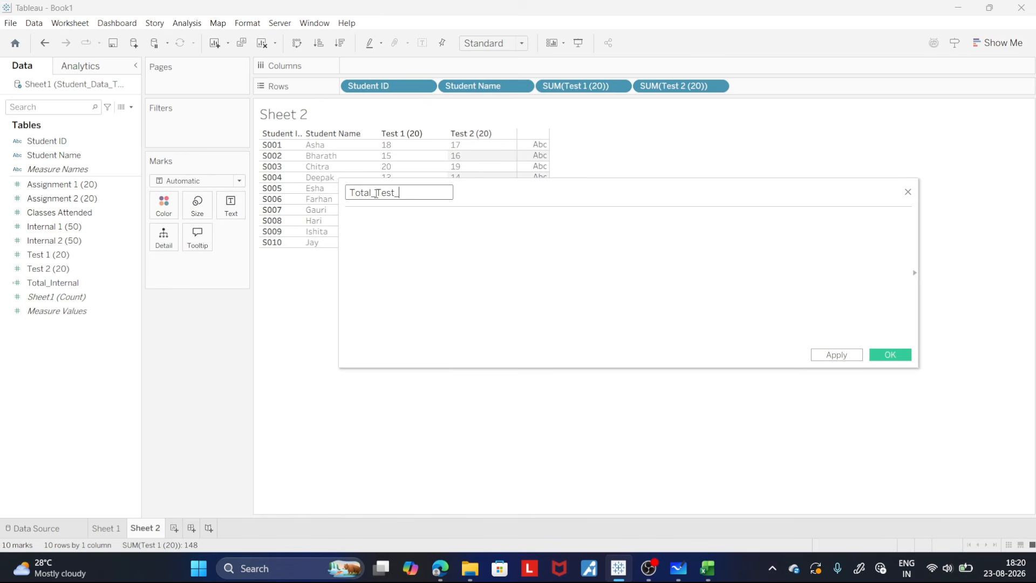
pyautogui.click(384, 220)
pyautogui.write('te')
pyautogui.press('Return')
pyautogui.write('+ te')
pyautogui.press('Down')
pyautogui.press('Return')
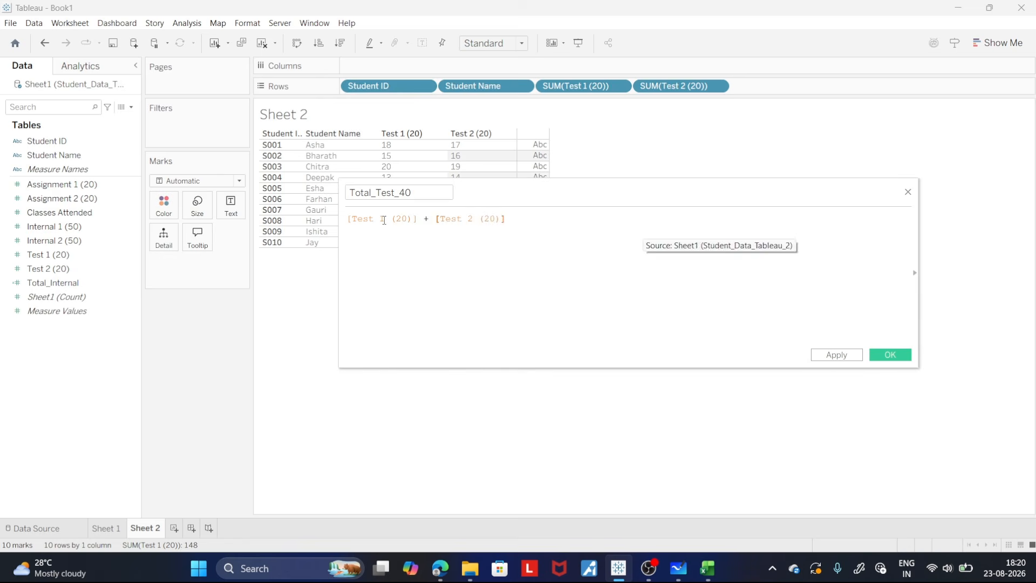
pyautogui.click(836, 355)
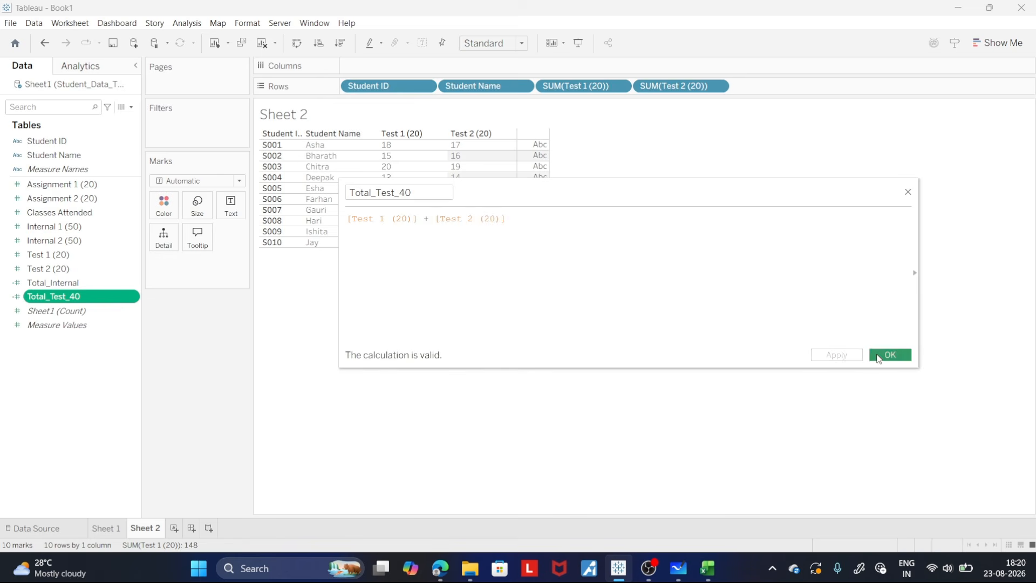
pyautogui.click(890, 355)
# - Add Total_Test_40 to the rows as a discrete measure and widen its column to fit the heading
pyautogui.moveTo(70, 296); pyautogui.dragTo(787, 95)
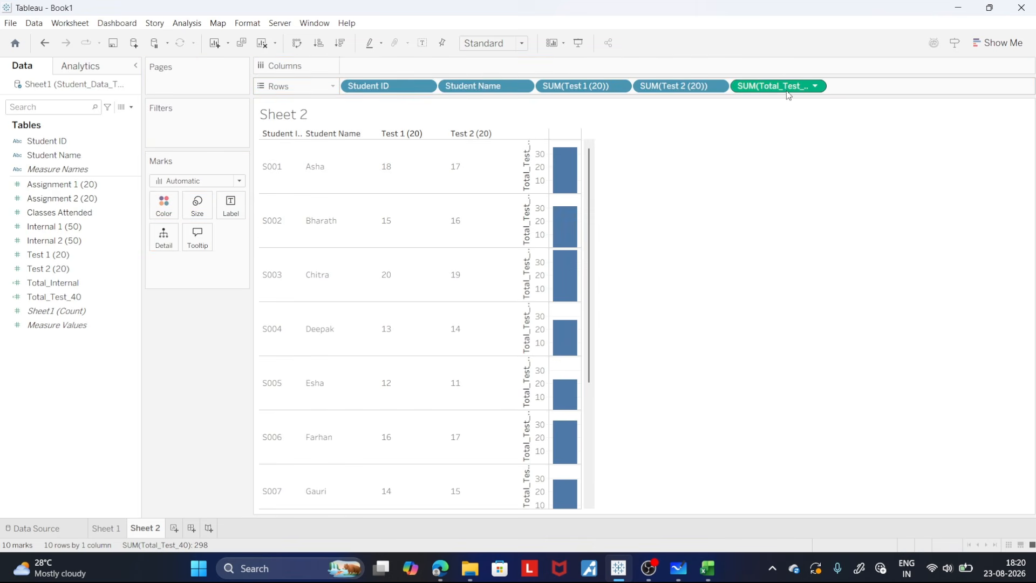
pyautogui.click(814, 87)
pyautogui.click(783, 266)
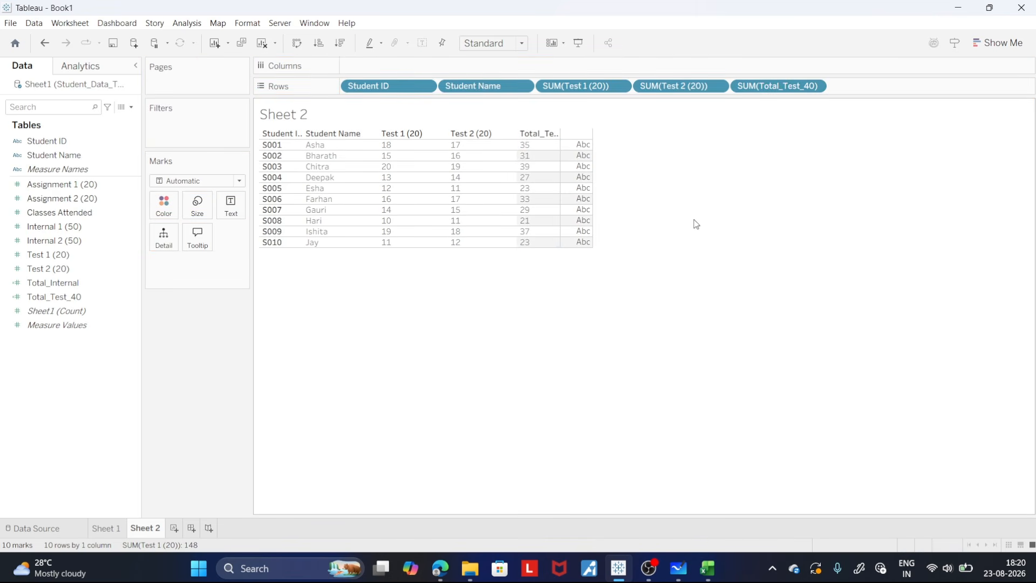
pyautogui.moveTo(559, 155); pyautogui.dragTo(581, 154)
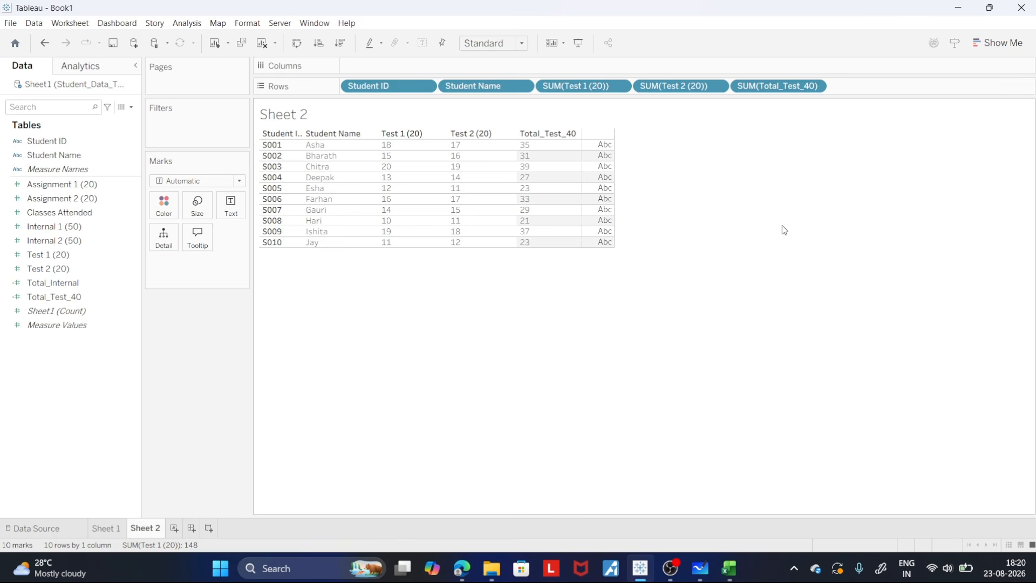
# - Start a calculated field named Total_Test_10 and insert the [Total_Test_40] field into its formula
pyautogui.moveTo(54, 297); pyautogui.dragTo(171, 217)
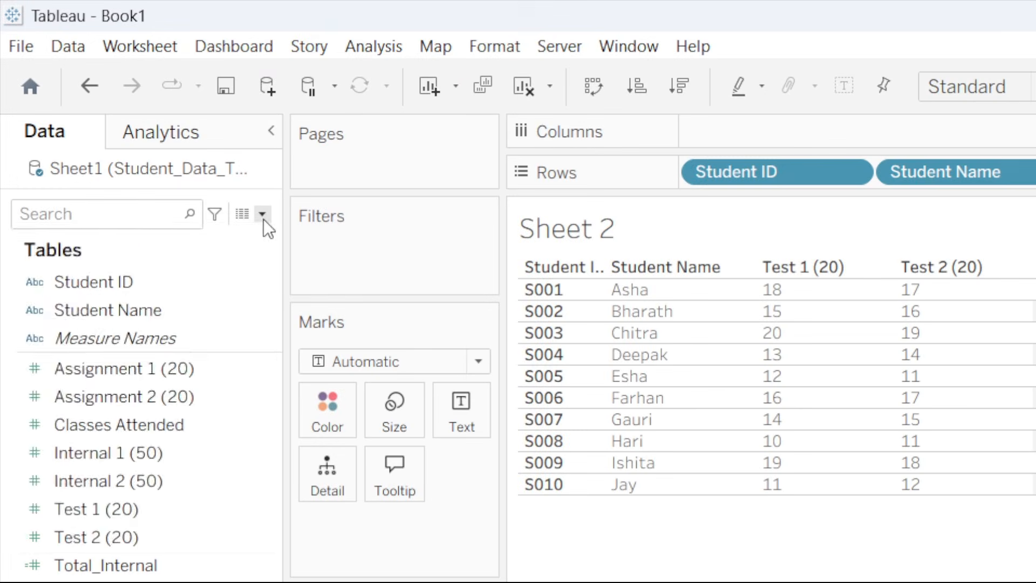
pyautogui.click(132, 107)
pyautogui.click(108, 120)
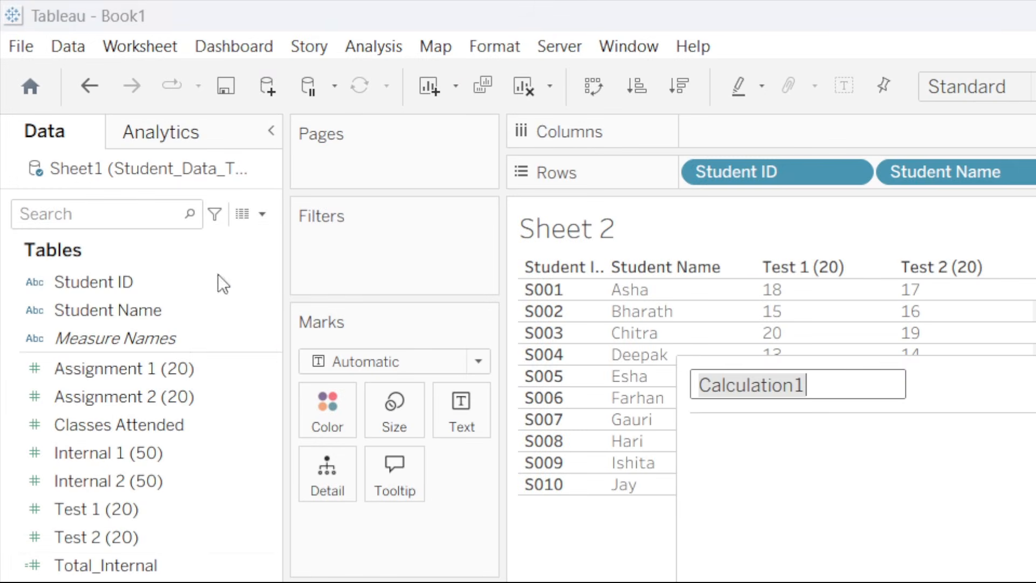
pyautogui.write('z')
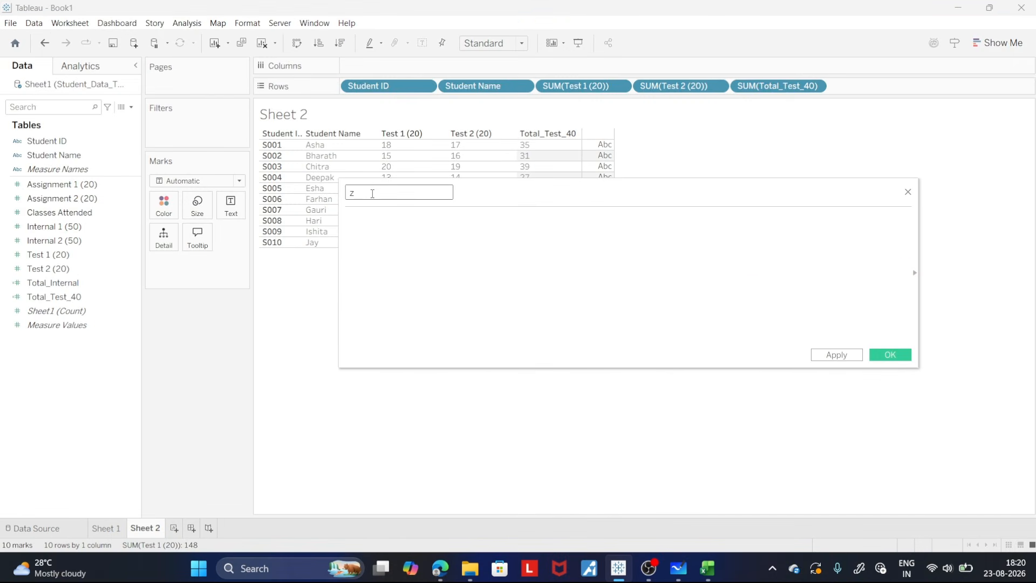
pyautogui.press('BackSpace')
pyautogui.write('Total_Test_10')
pyautogui.click(366, 217)
pyautogui.write('Tot')
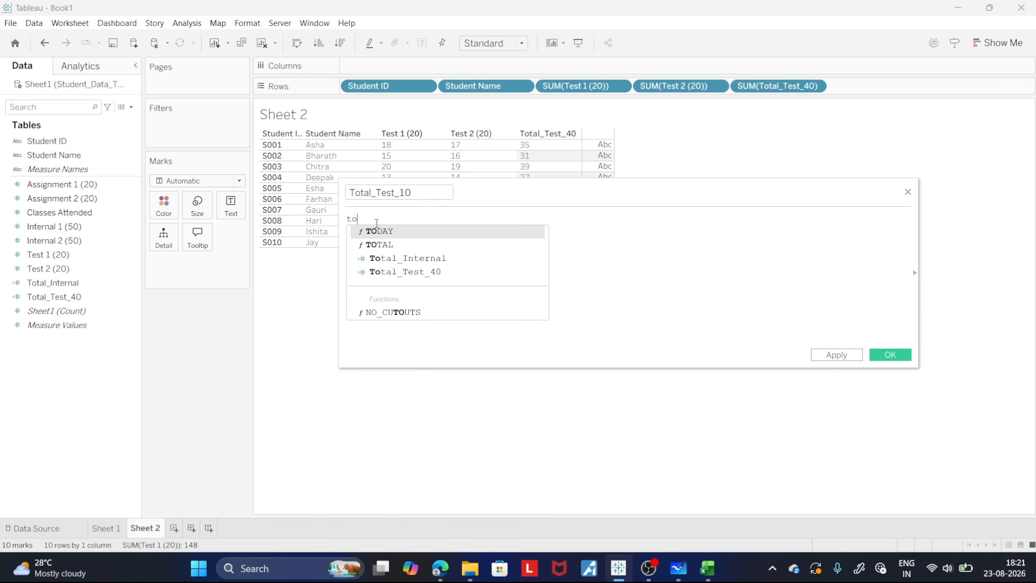
pyautogui.press('Down')
pyautogui.press('Down')
pyautogui.press('Down')
pyautogui.press('Return')
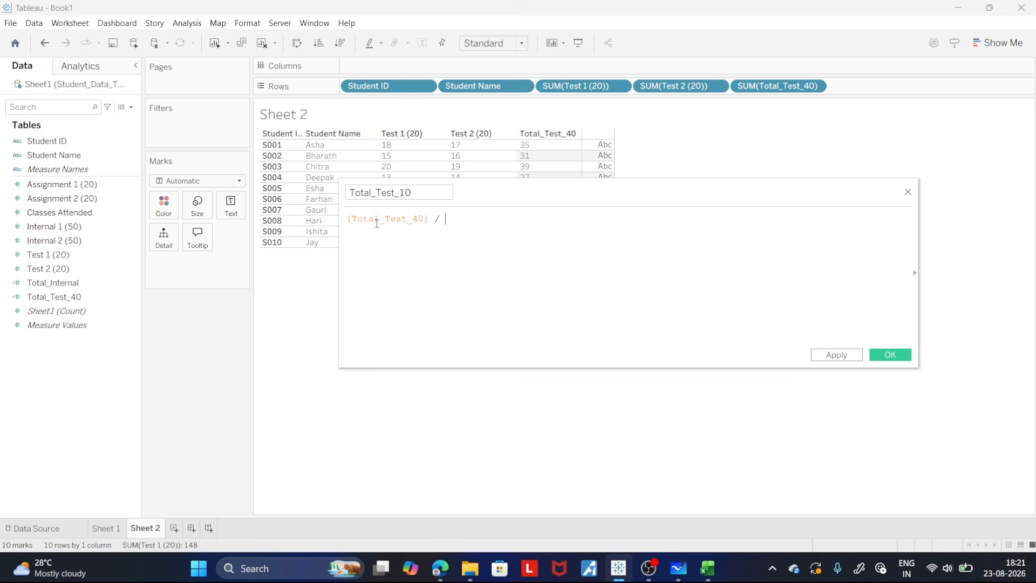
# - Complete the formula as ([Total_Test_40] / 40) * 10
pyautogui.write('/ 4')
pyautogui.press('Left')
pyautogui.press('Left')
pyautogui.press('Left')
pyautogui.press('Left')
pyautogui.press('Left')
pyautogui.press('Left')
pyautogui.press('Left')
pyautogui.press('Left')
pyautogui.press('Left')
pyautogui.press('Left')
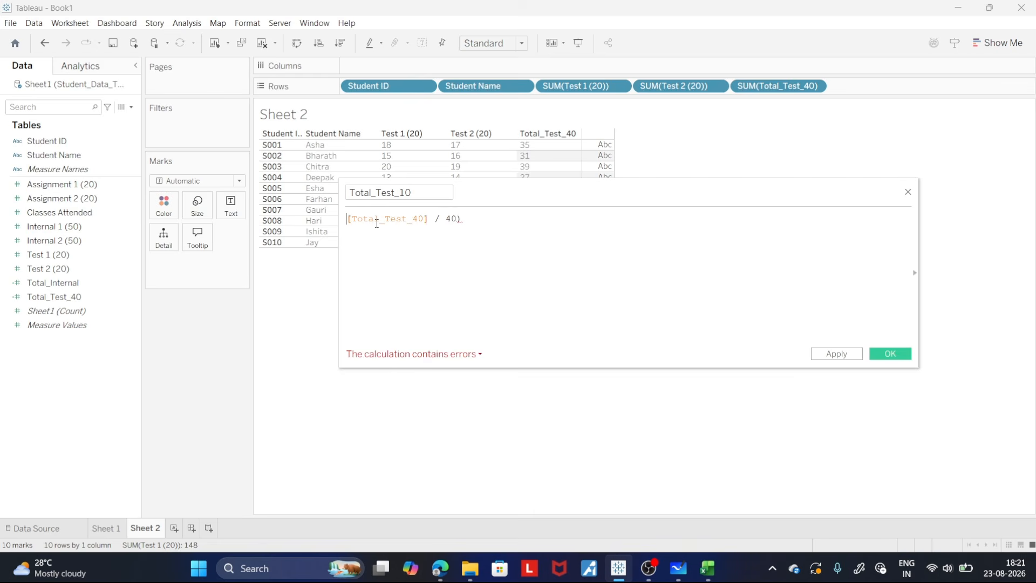
pyautogui.write('(')
pyautogui.press('End')
pyautogui.write('* ')
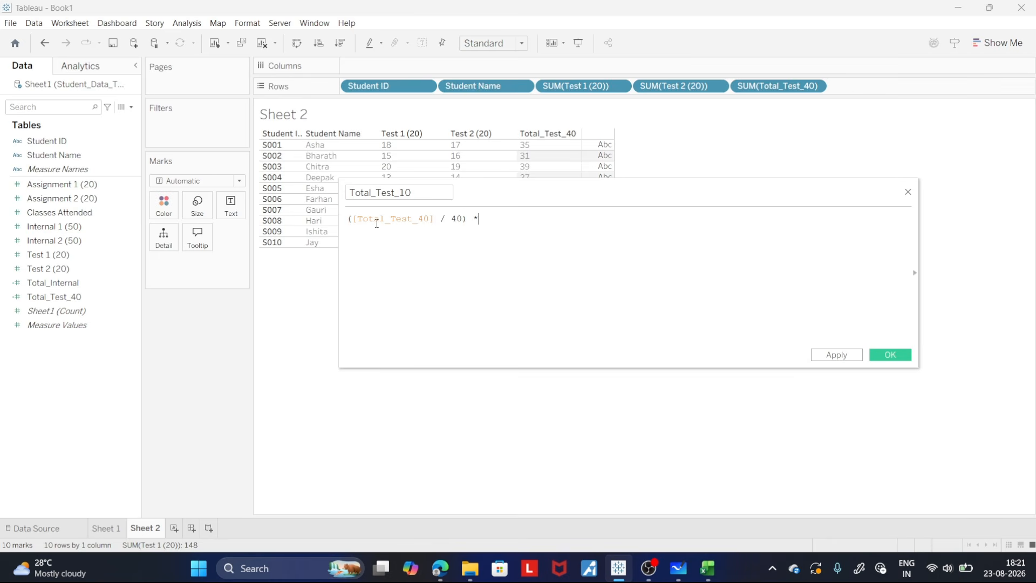
pyautogui.write('10')
pyautogui.write('(')
# - Wrap the formula in FLOOR so it reads FLOOR(([Total_Test_40] / 40) * 10) and save the calculated field
pyautogui.press('Home')
pyautogui.write('FLOOR')
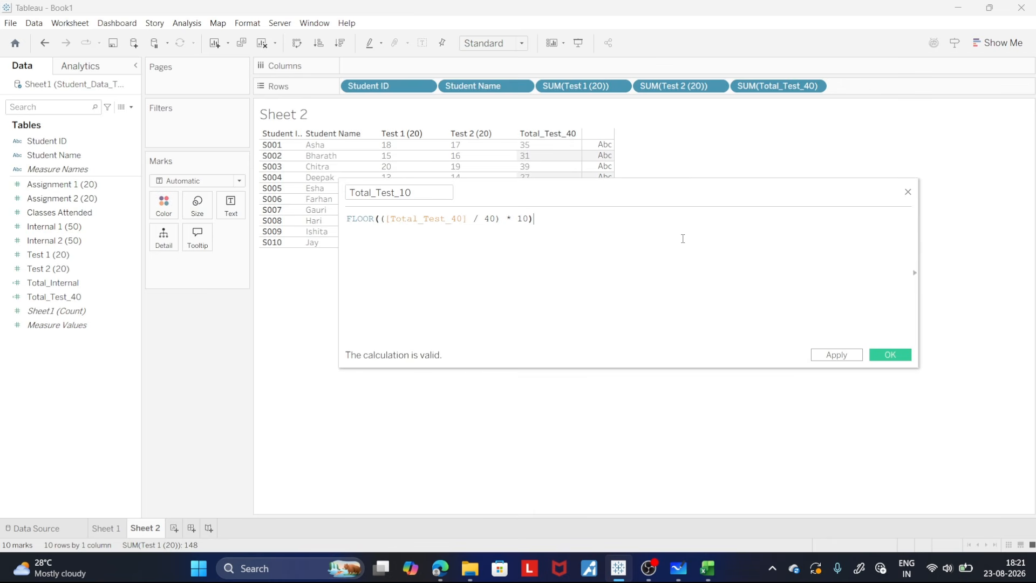
pyautogui.click(837, 354)
pyautogui.click(889, 354)
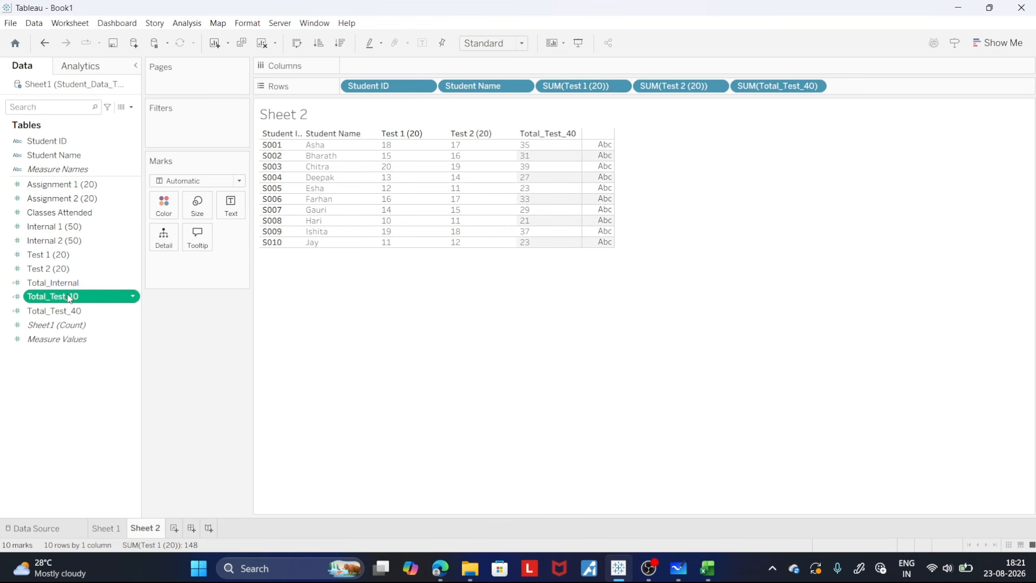
# - Add Total_Test_10 to the rows as a discrete measure and widen its column to fit the heading
pyautogui.moveTo(70, 297); pyautogui.dragTo(912, 88)
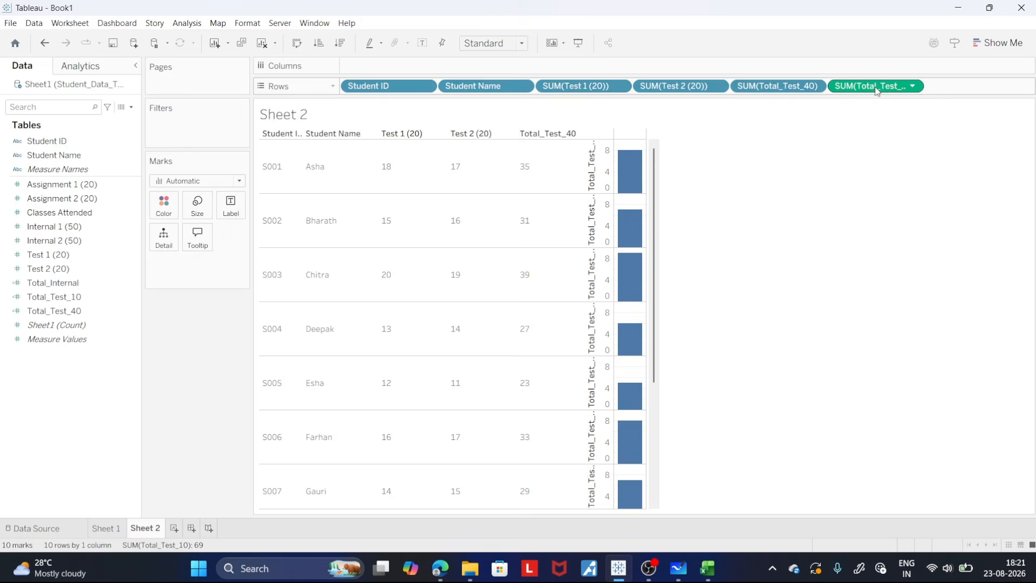
pyautogui.click(913, 87)
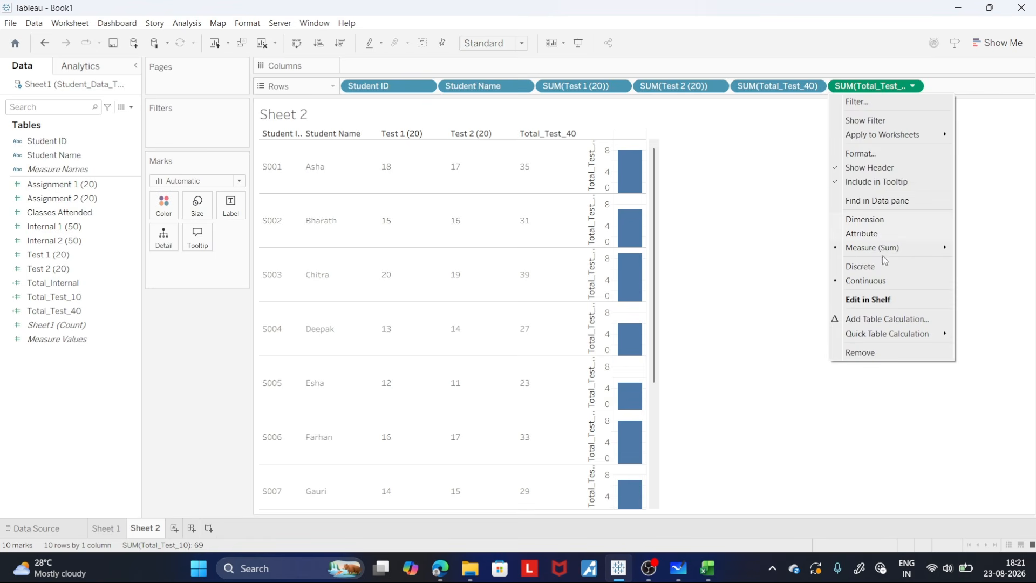
pyautogui.click(867, 264)
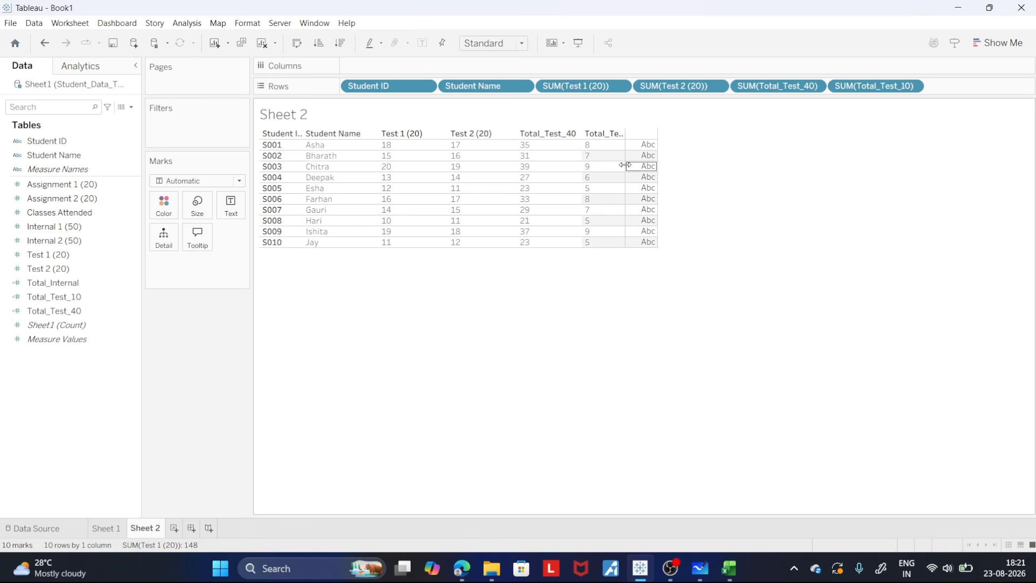
pyautogui.moveTo(639, 165); pyautogui.dragTo(663, 165)
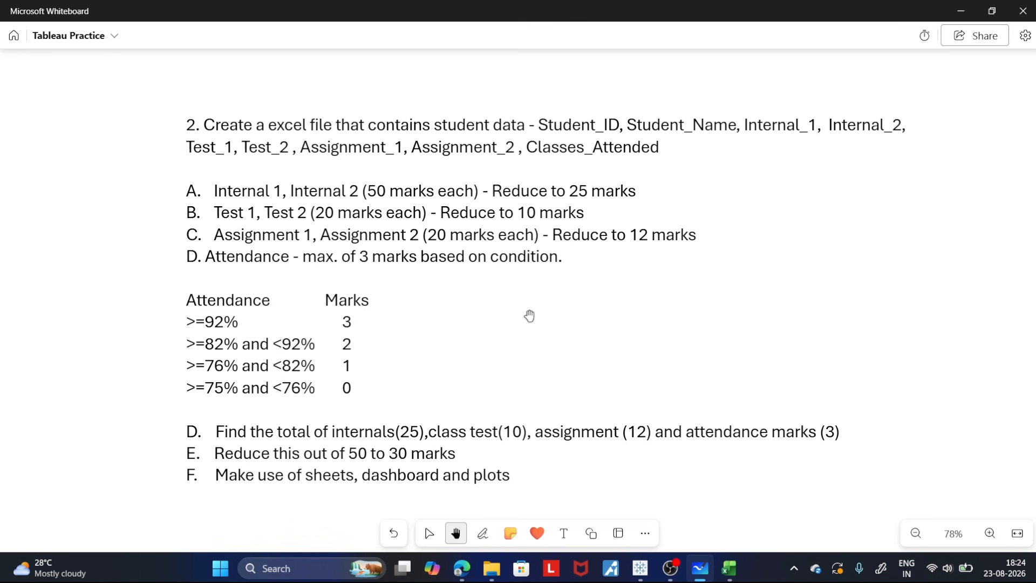
# - Switch back to Tableau, create a new worksheet and add Student ID and Student Name to its rows
pyautogui.click(641, 572)
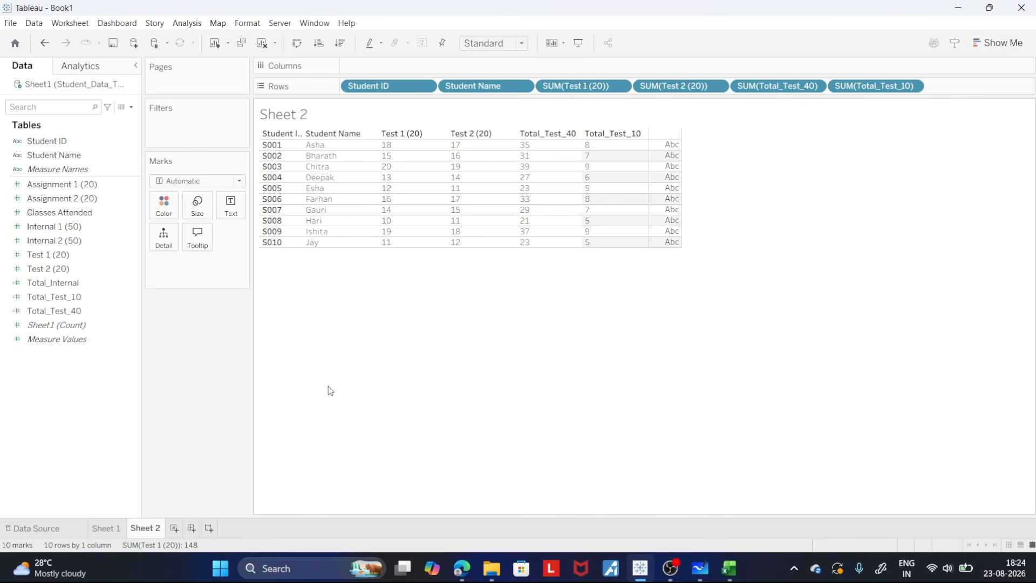
pyautogui.click(174, 528)
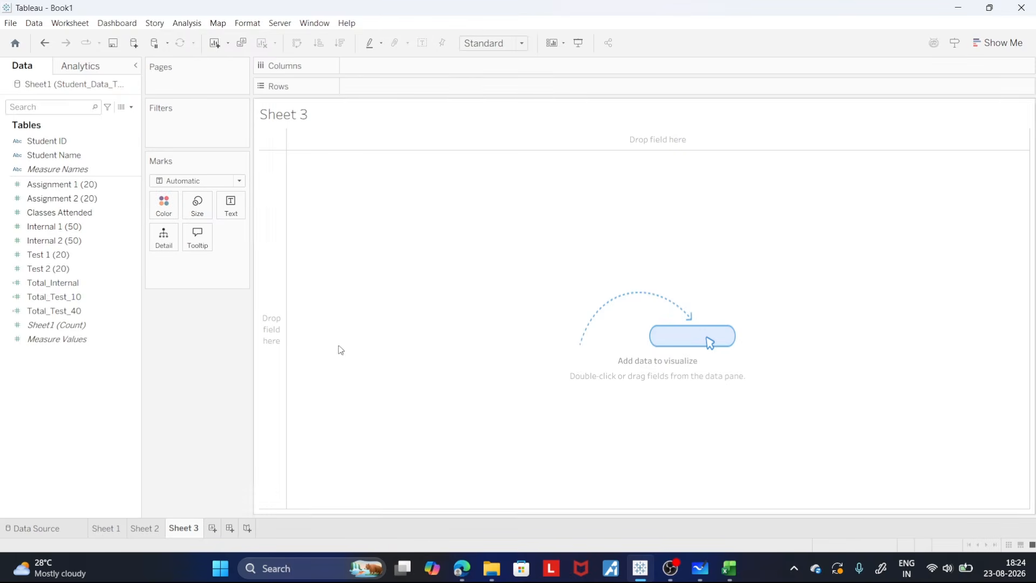
pyautogui.moveTo(47, 140); pyautogui.dragTo(371, 92)
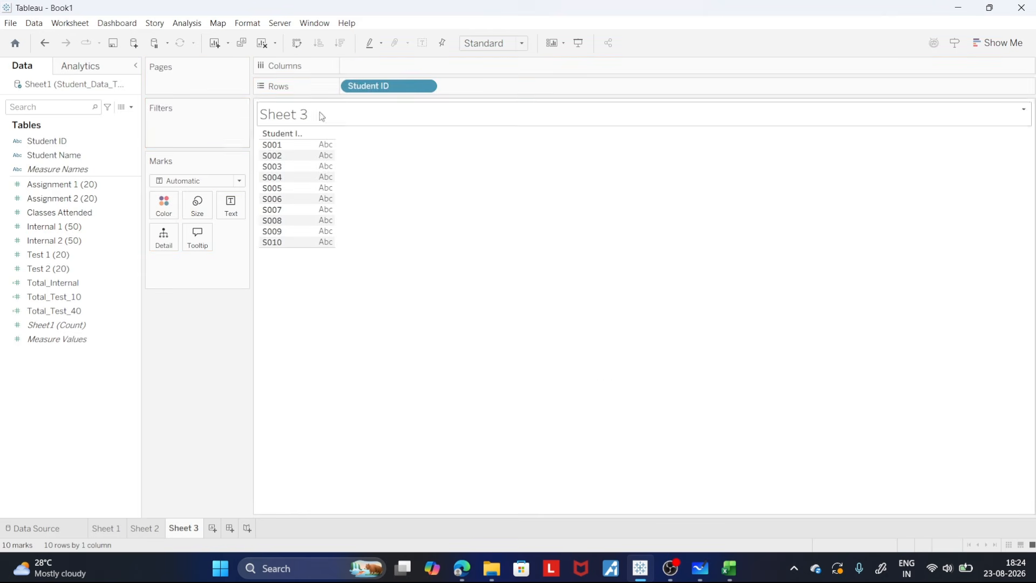
pyautogui.moveTo(54, 155); pyautogui.dragTo(495, 86)
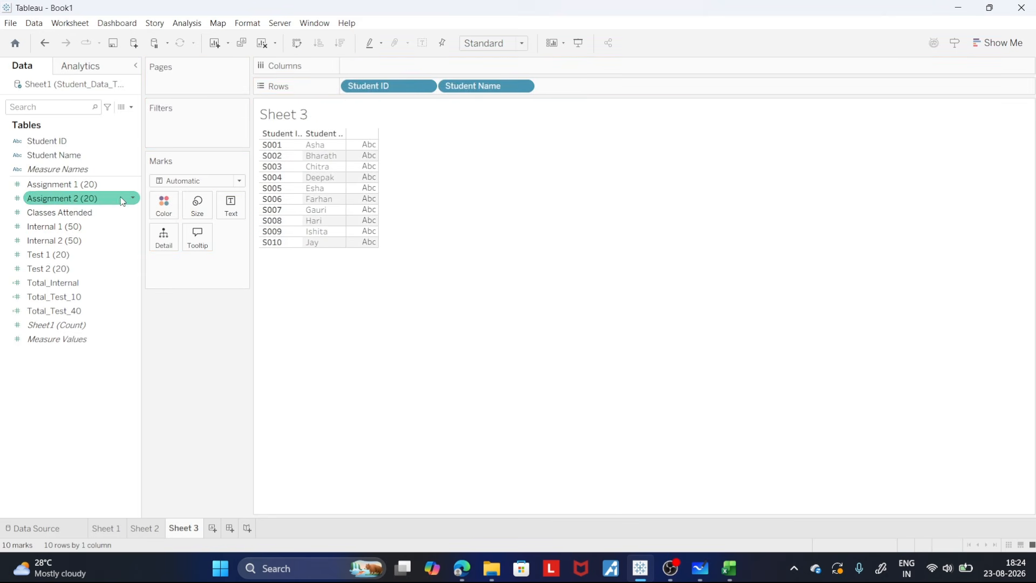
# - Add Assignment 1 (20) and Assignment 2 (20) to the rows and make both measures discrete
pyautogui.moveTo(119, 184); pyautogui.dragTo(626, 90)
pyautogui.moveTo(62, 198); pyautogui.dragTo(680, 91)
pyautogui.click(620, 86)
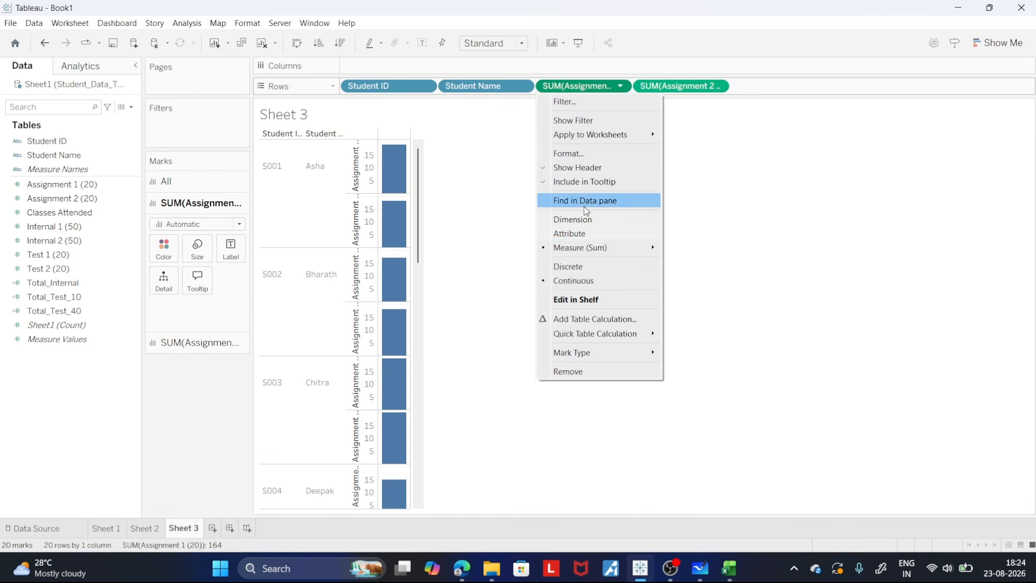
pyautogui.click(583, 266)
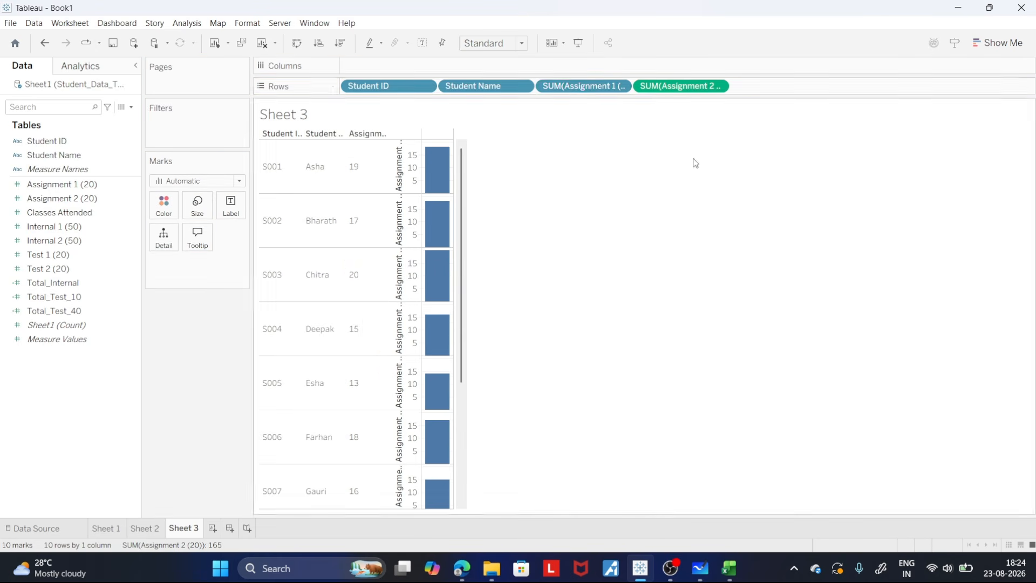
pyautogui.click(717, 86)
pyautogui.click(669, 265)
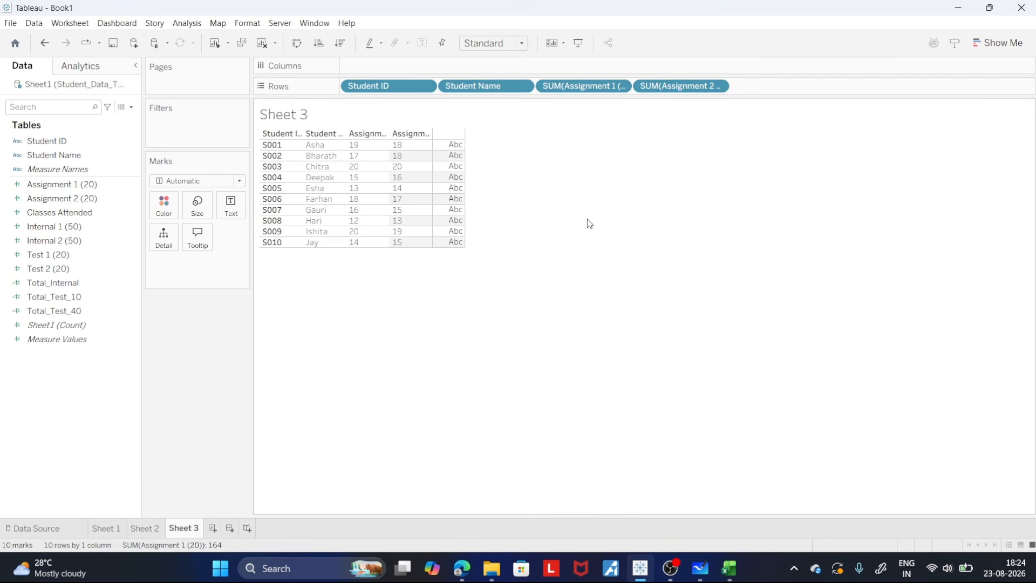
# - Widen the Assignment 2 (20), Assignment 1 (20) and Student Name columns to fit their headings
pyautogui.moveTo(467, 164); pyautogui.dragTo(468, 163)
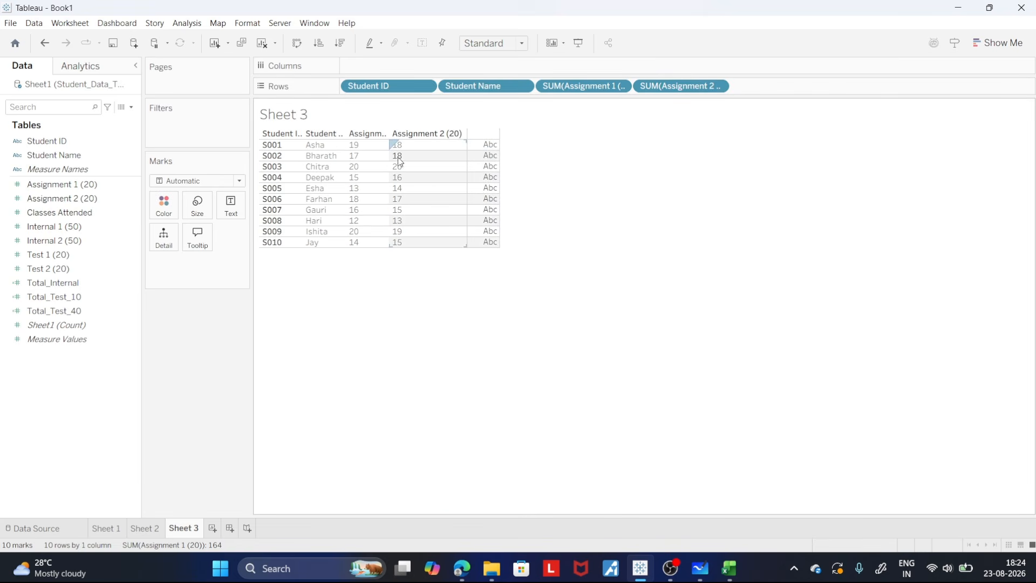
pyautogui.moveTo(389, 157); pyautogui.dragTo(419, 157)
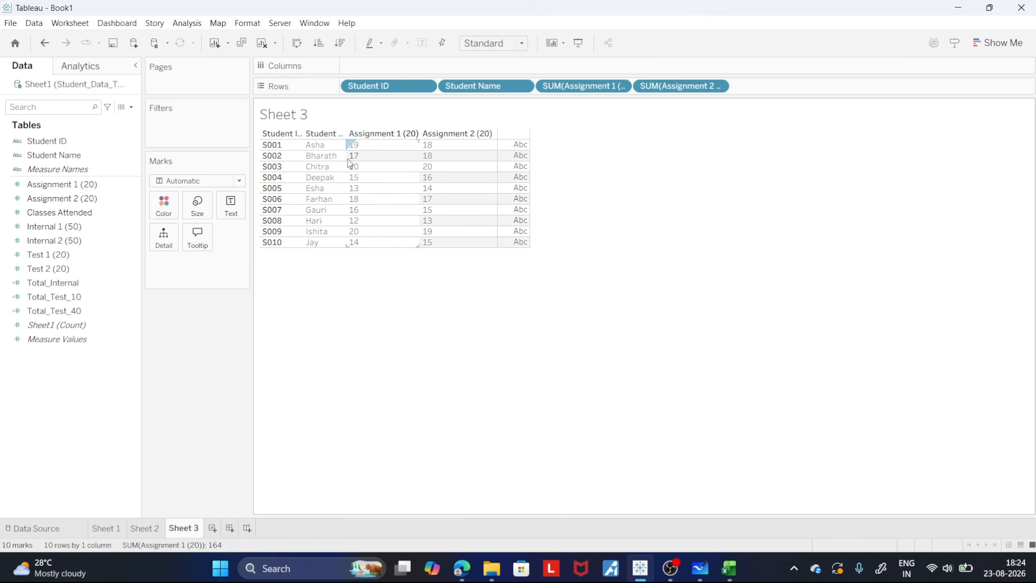
pyautogui.moveTo(345, 157); pyautogui.dragTo(362, 158)
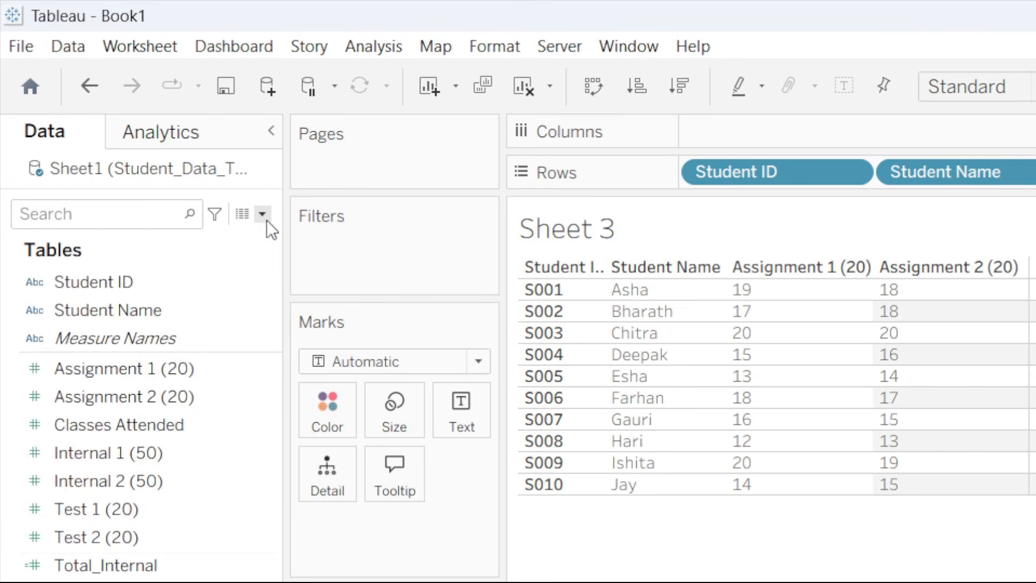
# - Start a new calculated field and name it Total_Assign_40
pyautogui.click(131, 107)
pyautogui.click(230, 243)
pyautogui.write('z')
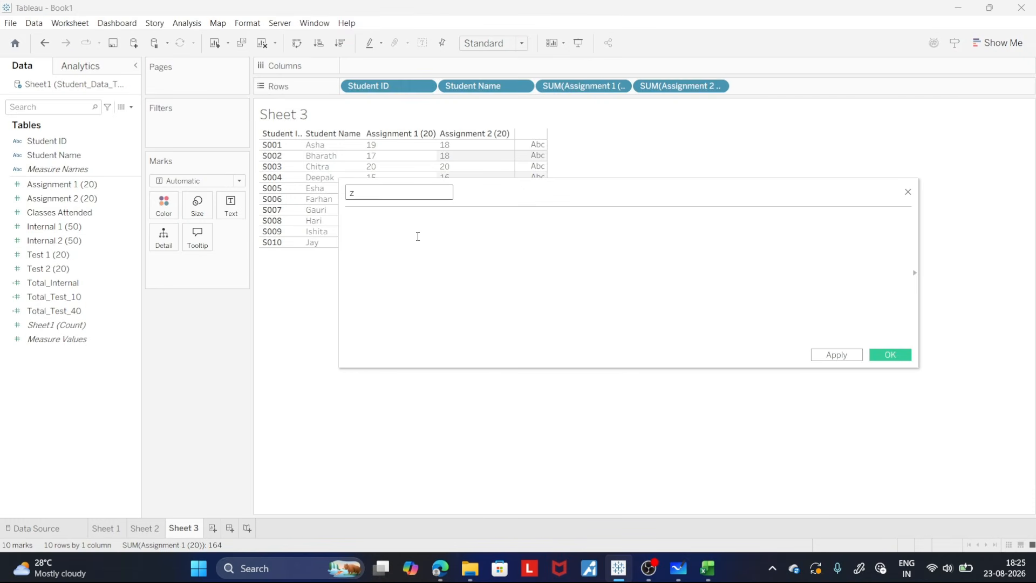
pyautogui.press('BackSpace')
pyautogui.write('Total_Assi')
pyautogui.write('gn_40')
# - Enter the formula [Assignment 1 (20)] + [Assignment 2 (20)] and save the calculated field
pyautogui.click(416, 224)
pyautogui.write('[ass')
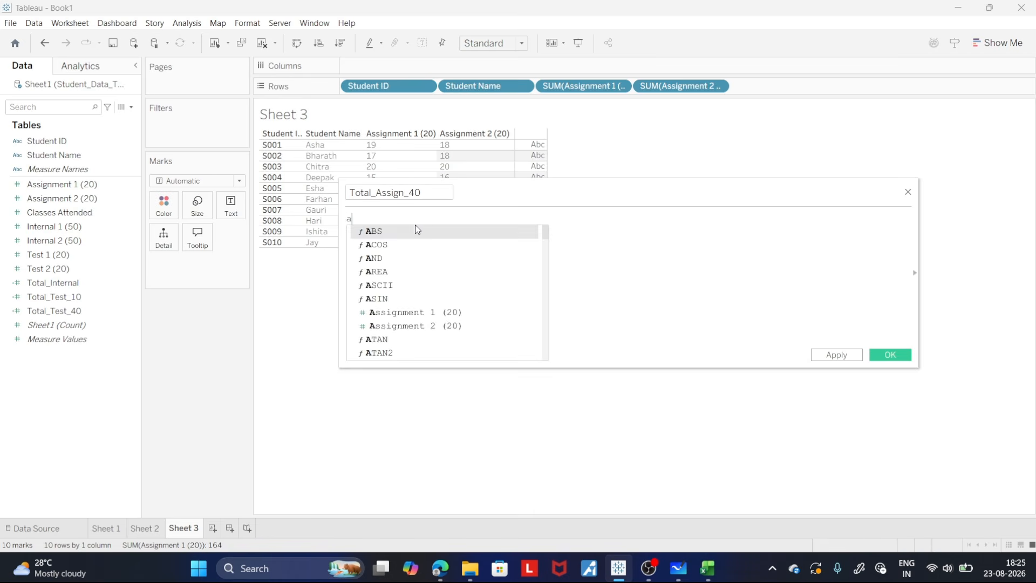
pyautogui.press('Return')
pyautogui.write('+ as')
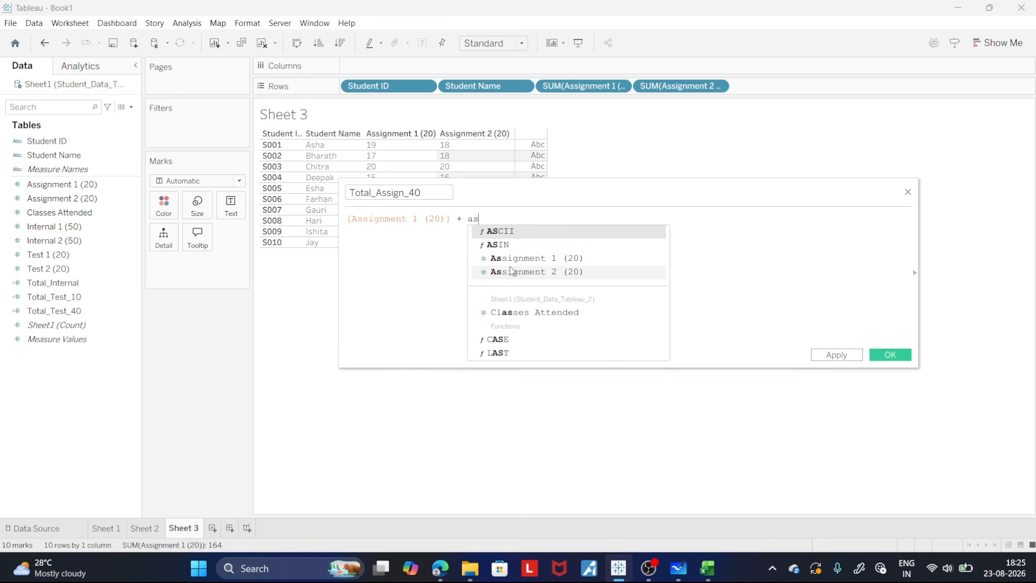
pyautogui.click(512, 272)
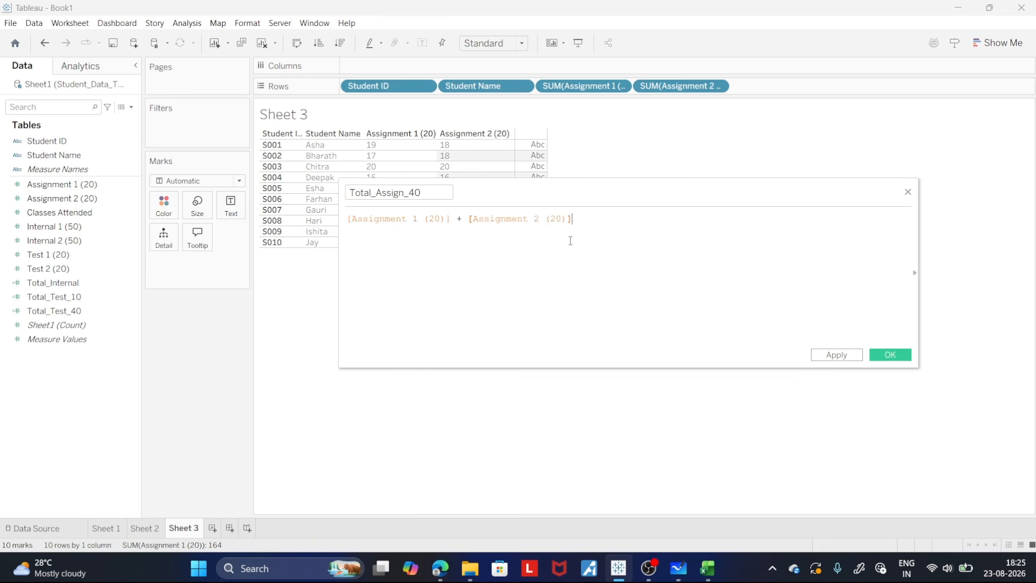
pyautogui.click(838, 356)
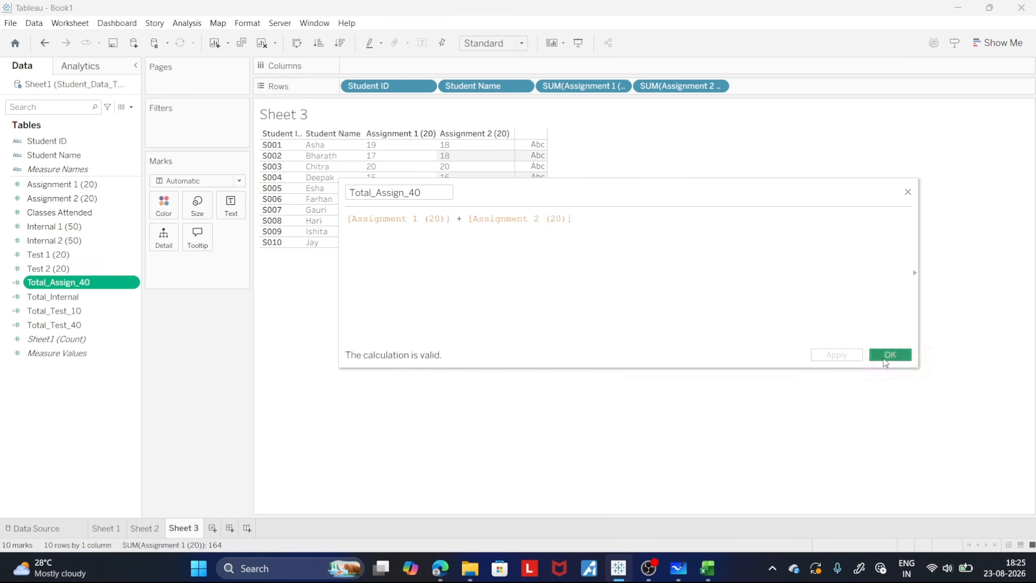
pyautogui.click(887, 356)
# - Add Total_Assign_40 to the rows as a discrete measure and widen its column to fit the heading
pyautogui.moveTo(97, 283); pyautogui.dragTo(806, 88)
pyautogui.click(813, 88)
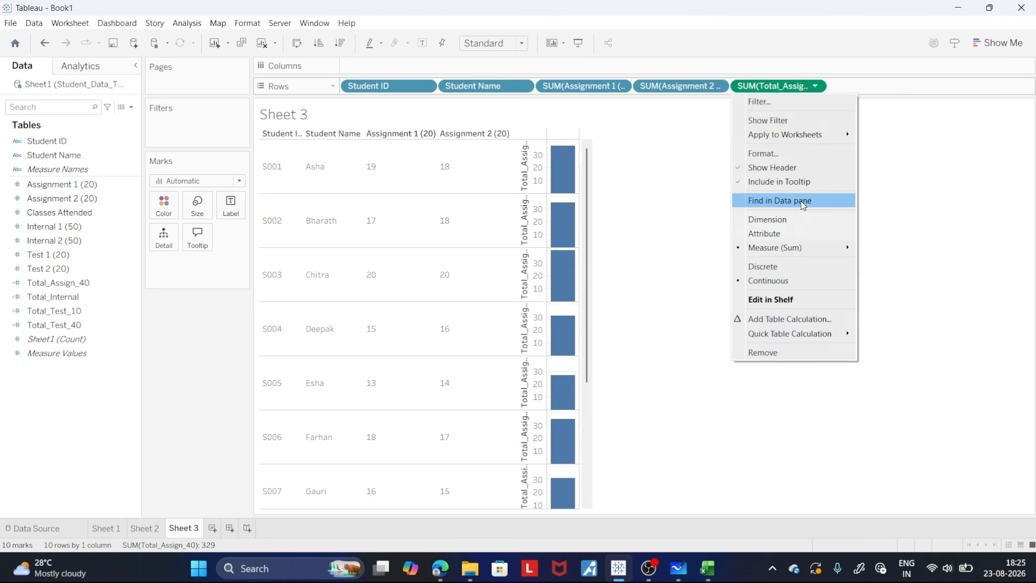
pyautogui.click(792, 265)
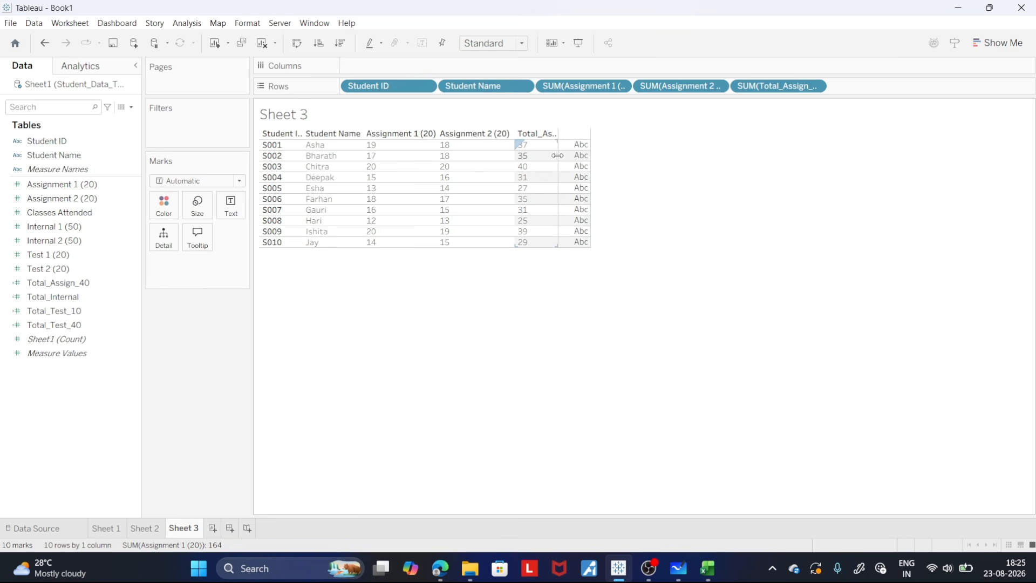
pyautogui.moveTo(558, 157); pyautogui.dragTo(594, 164)
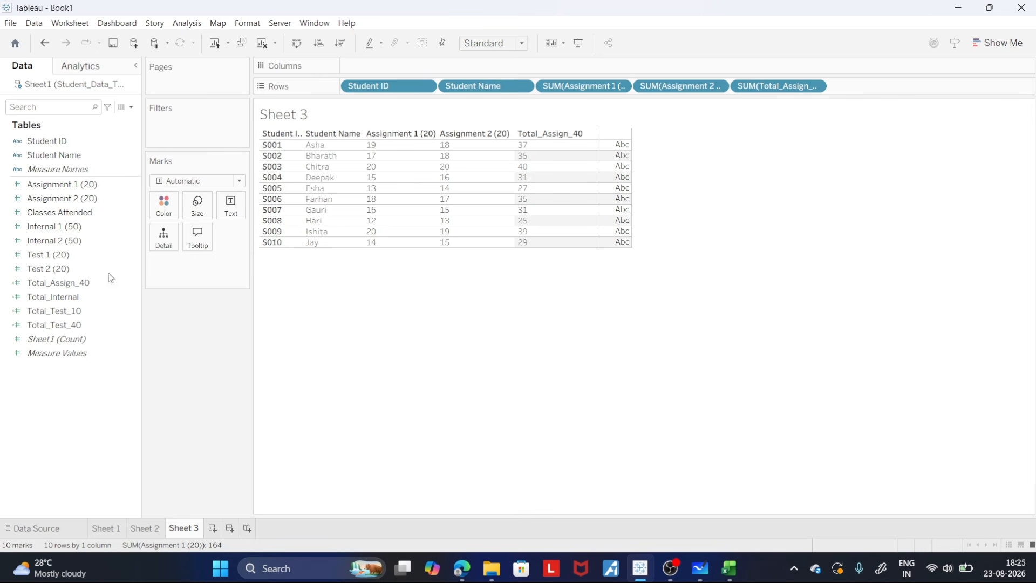
# - Start a new calculated field and name it Total_Assign_12
pyautogui.click(132, 106)
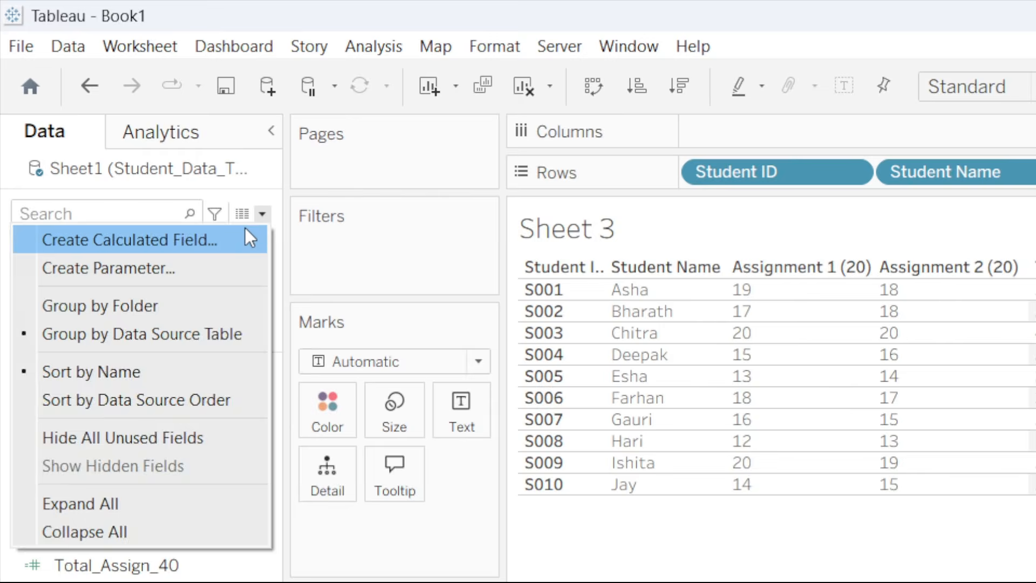
pyautogui.click(245, 228)
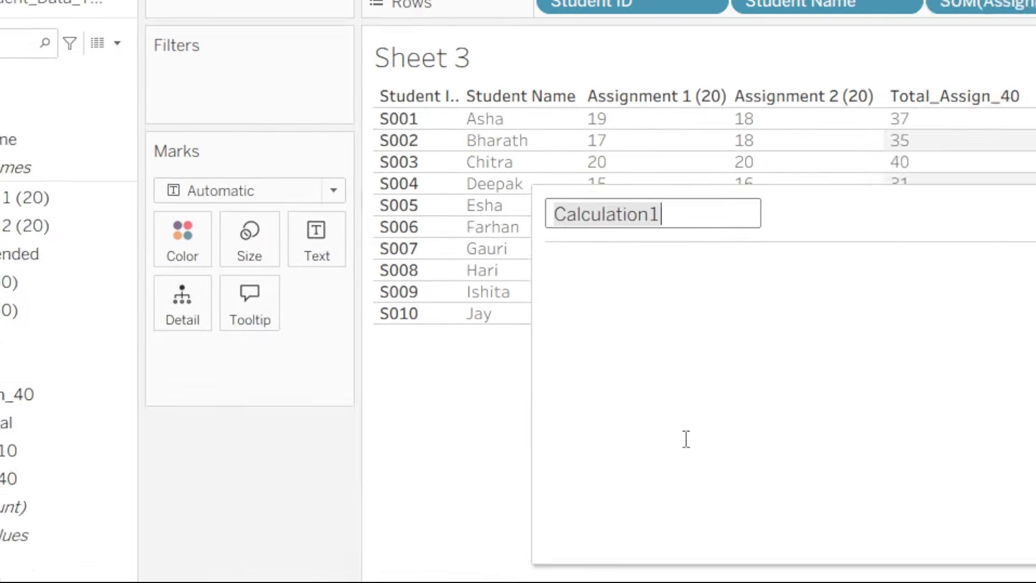
pyautogui.write('z')
pyautogui.write('o')
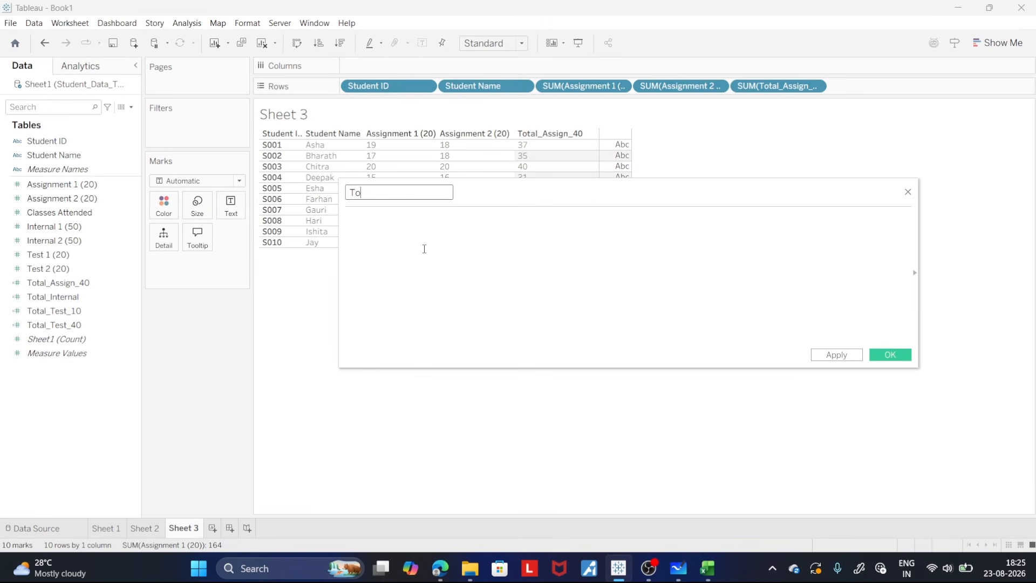
pyautogui.write('tal_Assign_12')
# - Enter the formula ([Total_Assign_40] / 40) * 12 for the calculated field
pyautogui.click(405, 218)
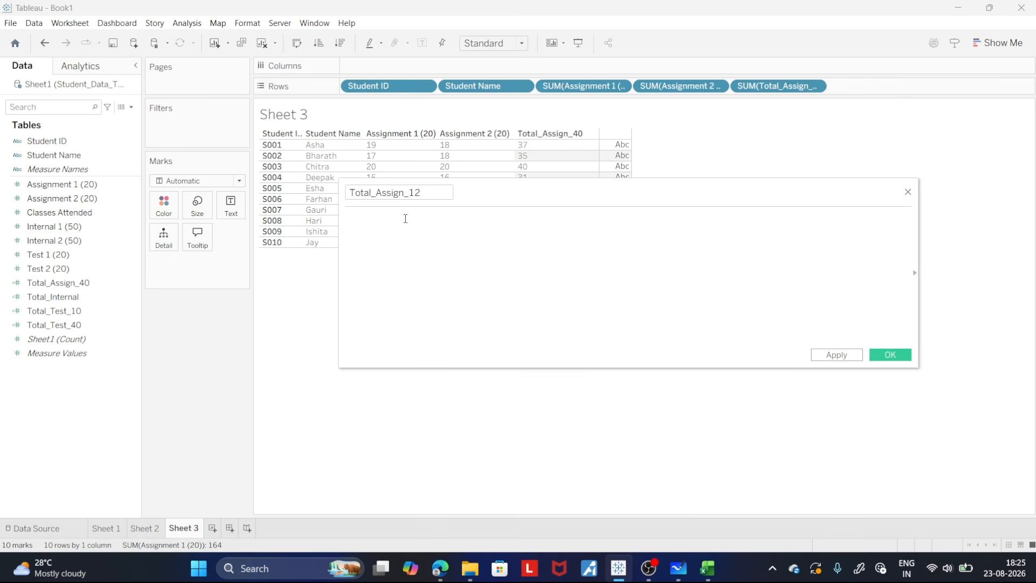
pyautogui.write('to')
pyautogui.press('Down')
pyautogui.press('Down')
pyautogui.press('Return')
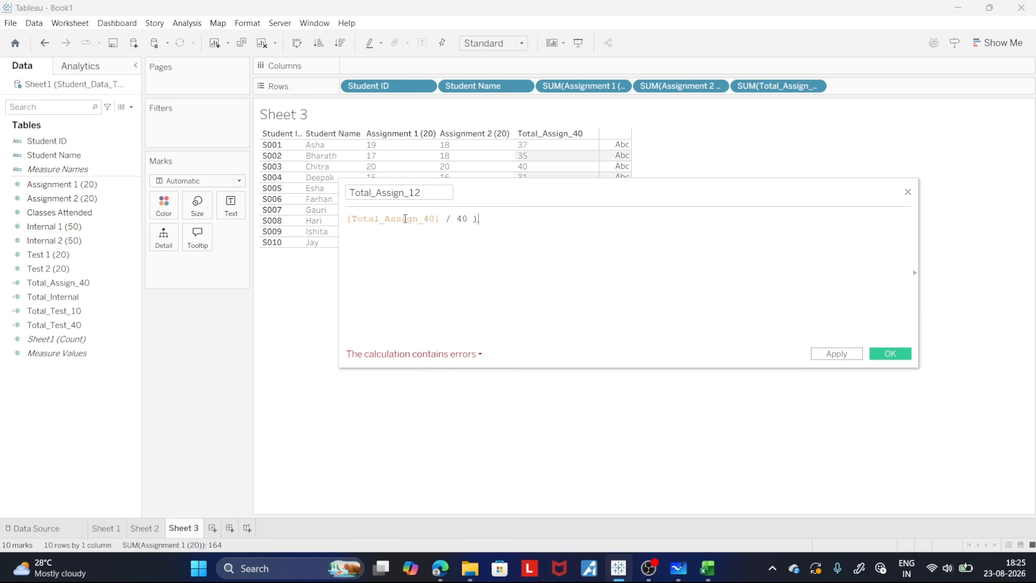
pyautogui.write('(')
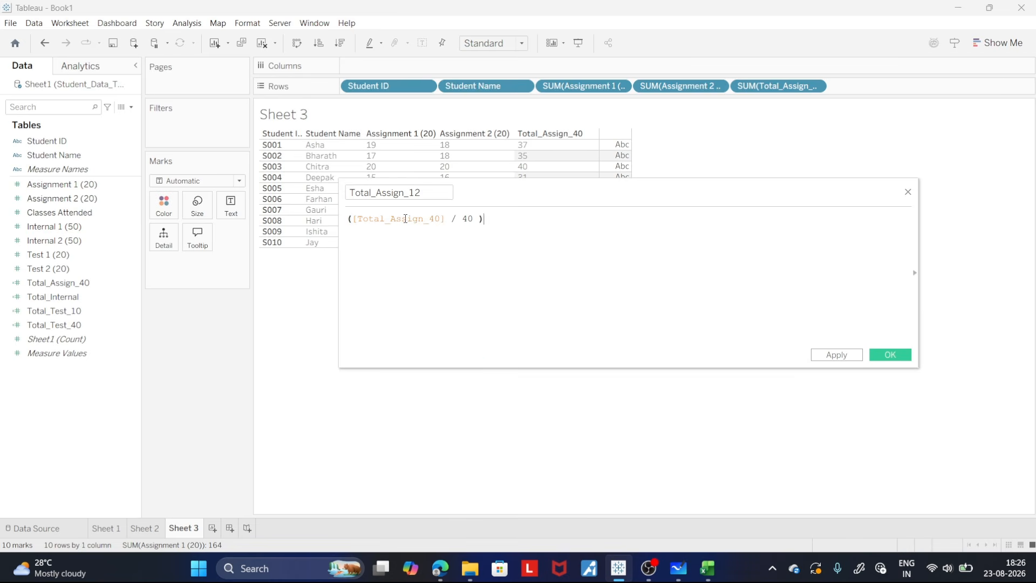
pyautogui.write(' * ')
pyautogui.write('(')
pyautogui.write('F')
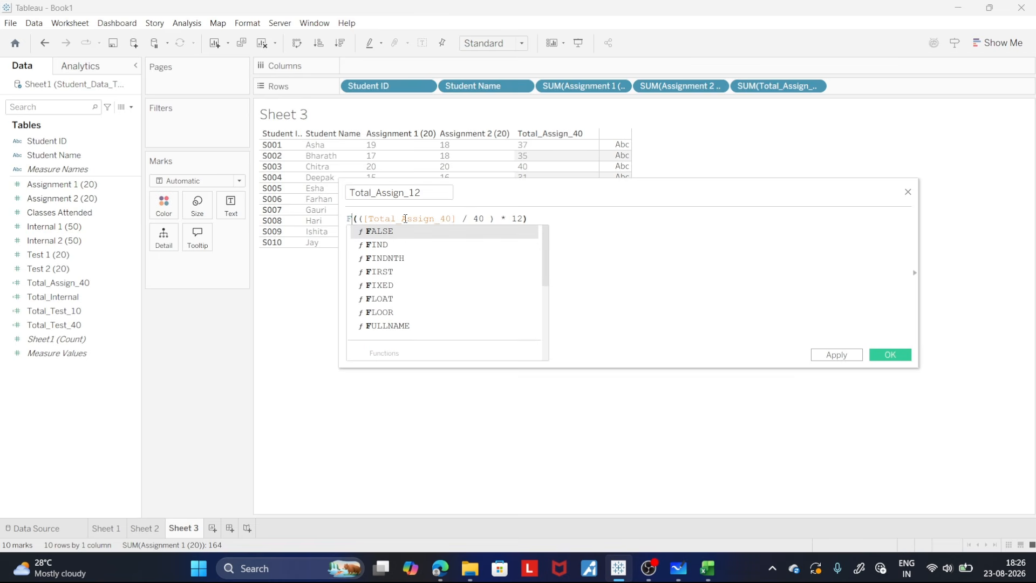
pyautogui.write('LOOR')
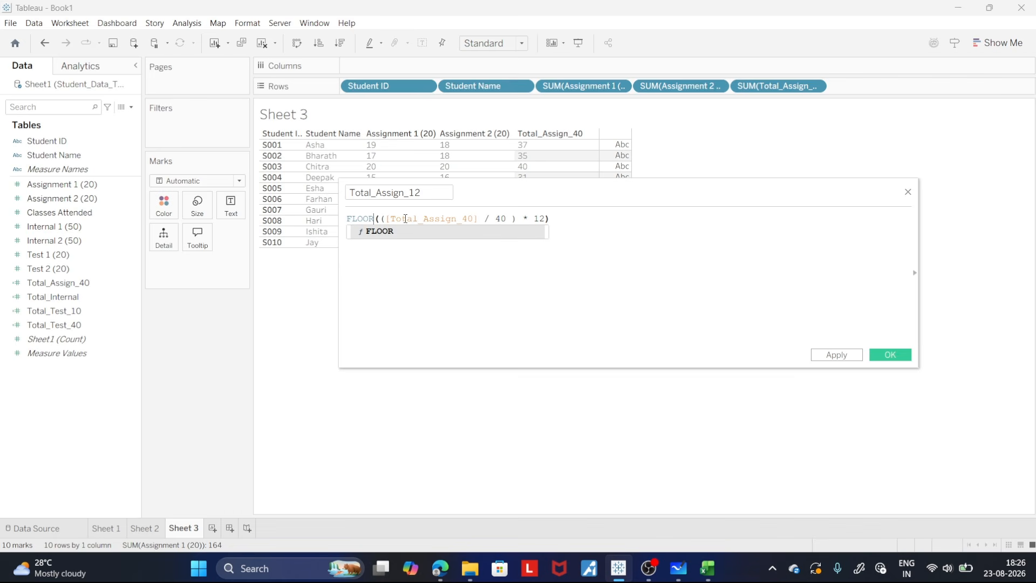
# - Wrap the formula in FLOOR so it reads FLOOR(([Total_Assign_40] / 40) * 12) and save the calculated field
pyautogui.click(834, 354)
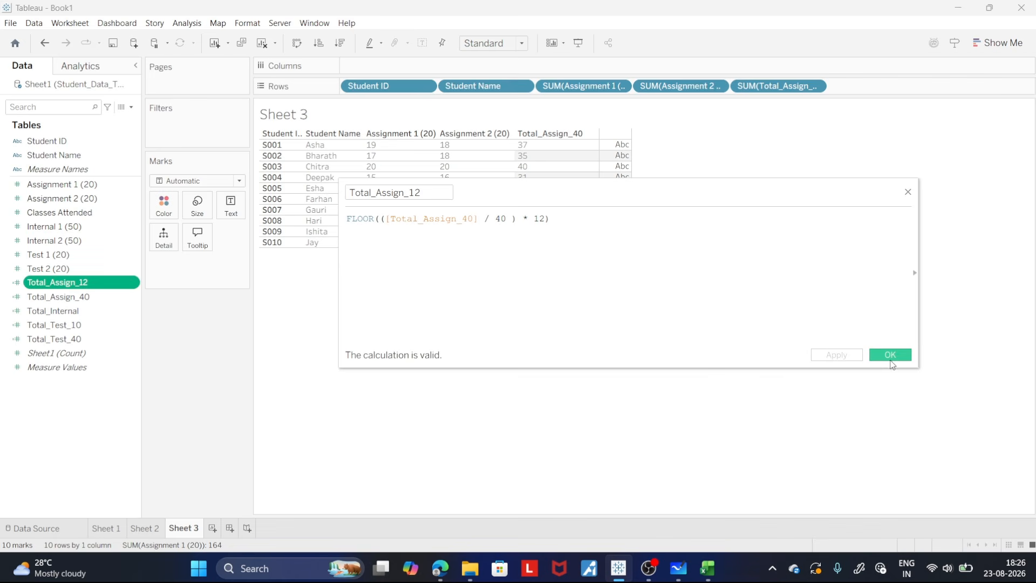
pyautogui.click(891, 357)
# - Add Total_Assign_12 to the rows as a discrete measure and widen its column to fit the heading
pyautogui.moveTo(79, 282); pyautogui.dragTo(892, 82)
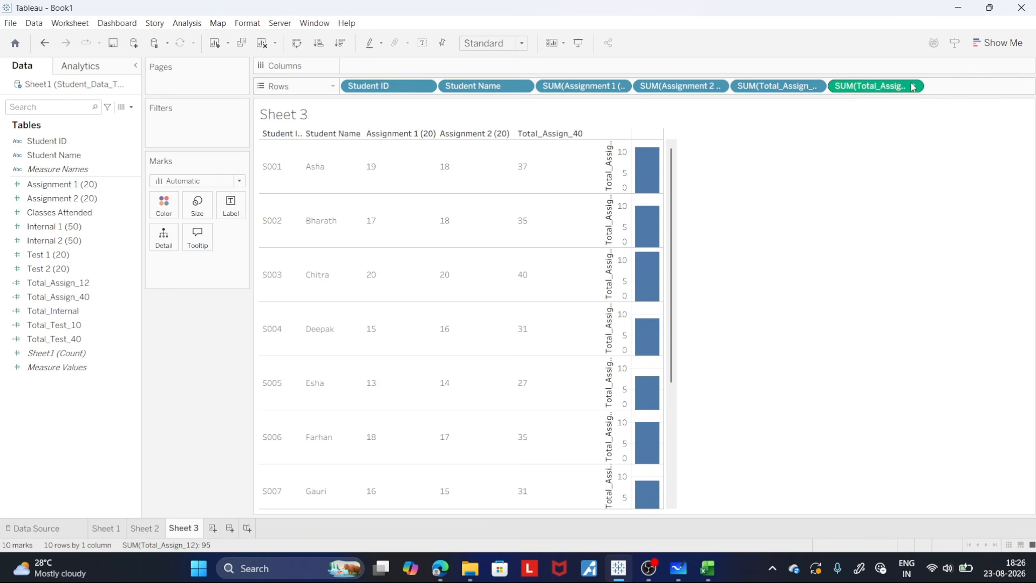
pyautogui.click(911, 86)
pyautogui.click(866, 266)
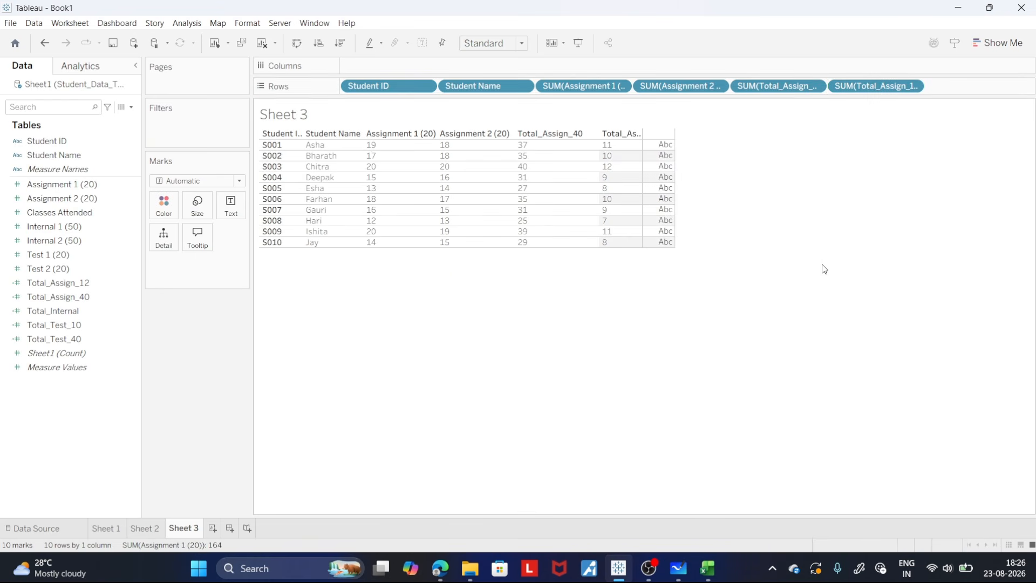
pyautogui.moveTo(642, 189); pyautogui.dragTo(666, 189)
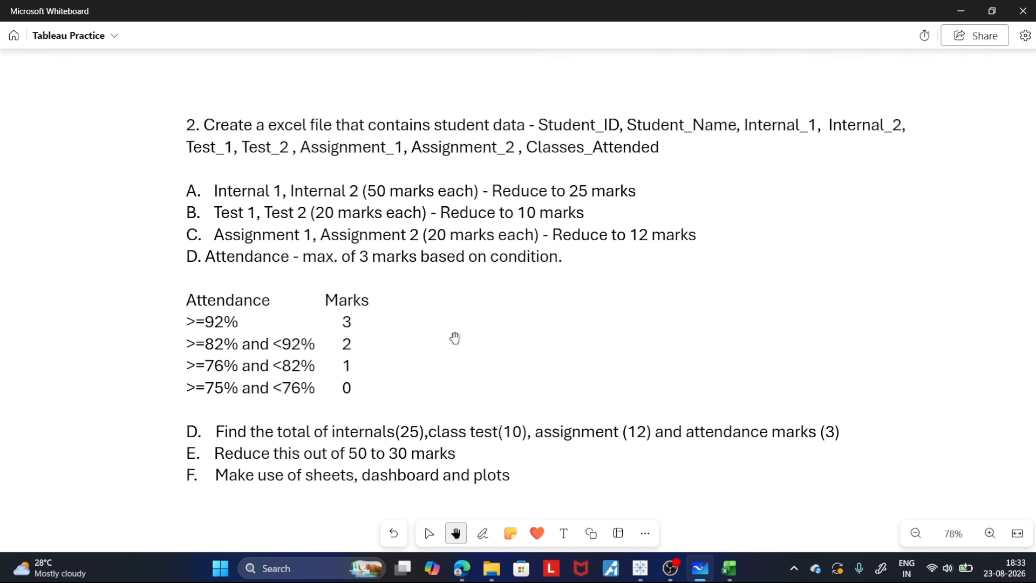
# - Switch to the Student_Data_Tableau_2 workbook in Excel to examine the Classes_Attended data
pyautogui.press('w')
pyautogui.press('h')
pyautogui.click(728, 568)
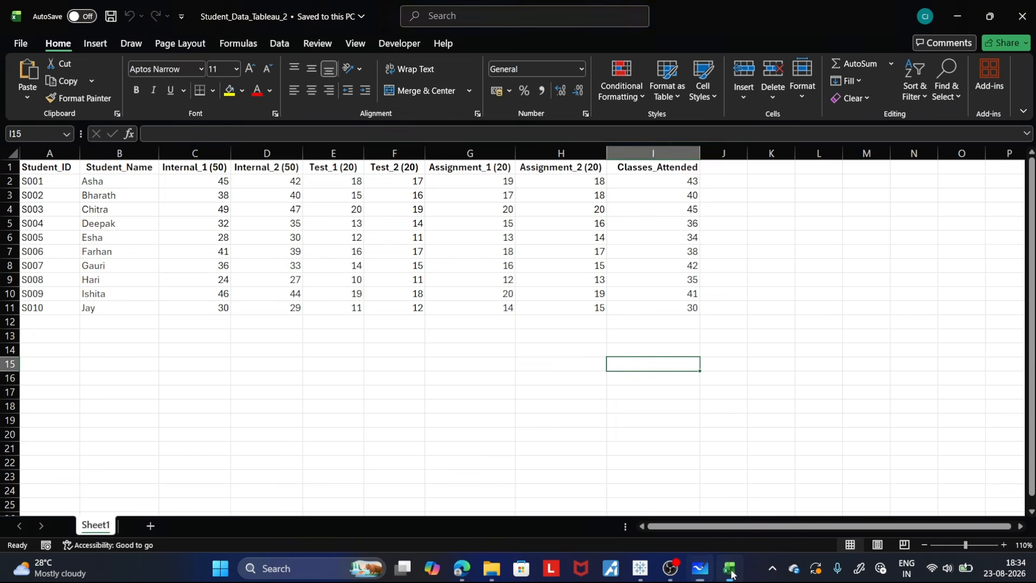
pyautogui.click(779, 327)
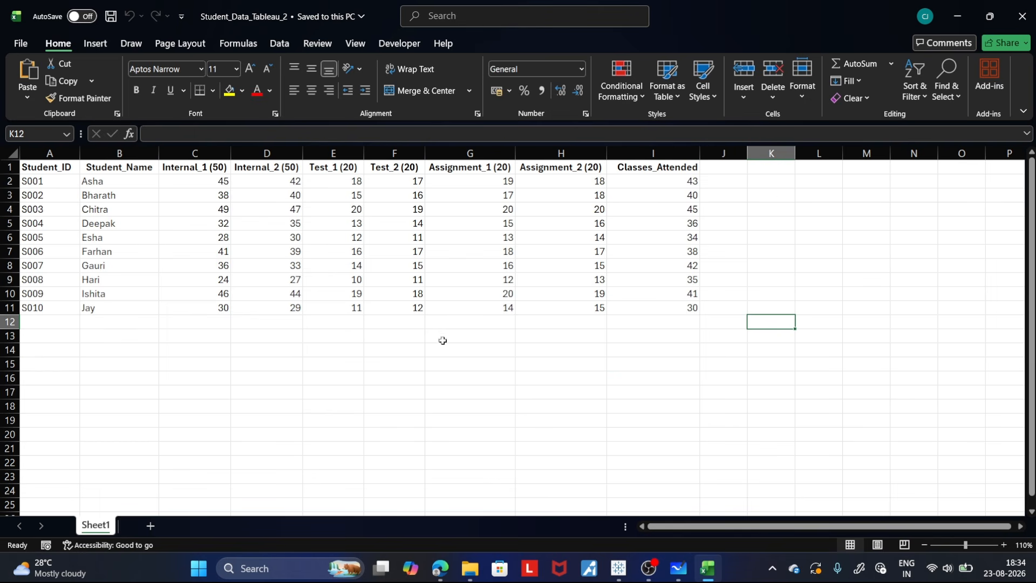
# - Examine the Classes_Attended column and the rows of students S003 and S001 in the worksheet
pyautogui.click(662, 154)
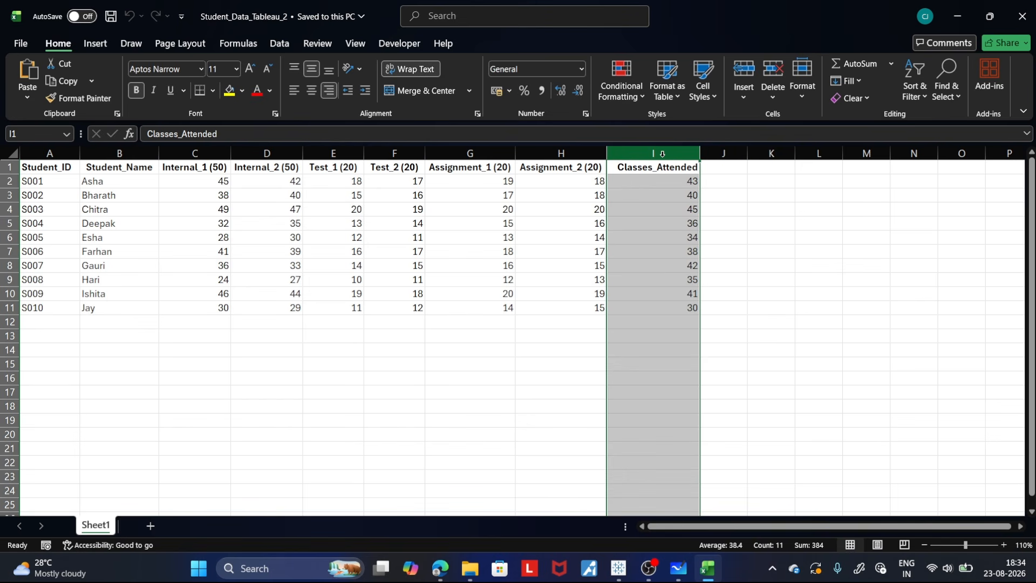
pyautogui.click(715, 221)
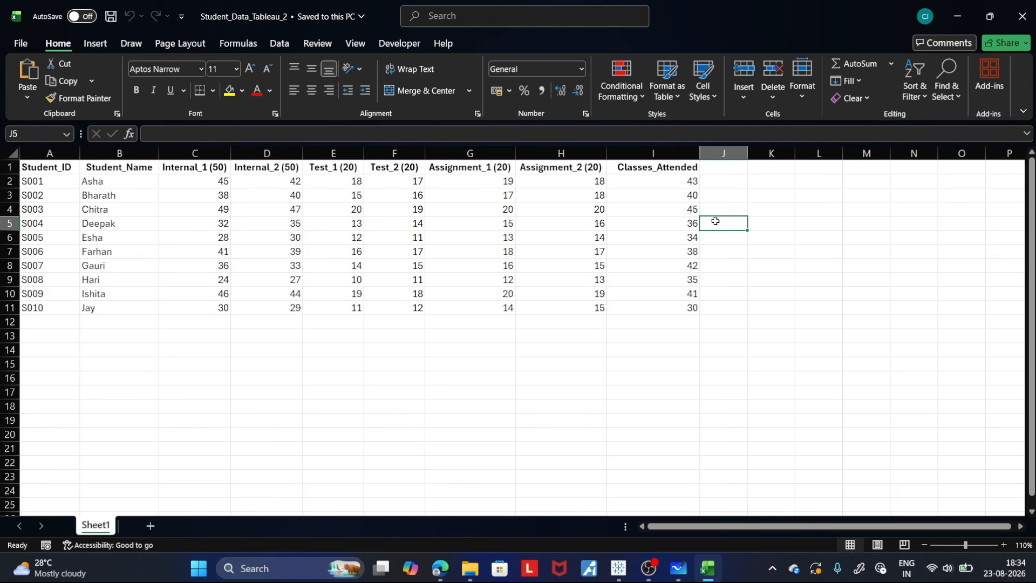
pyautogui.click(756, 348)
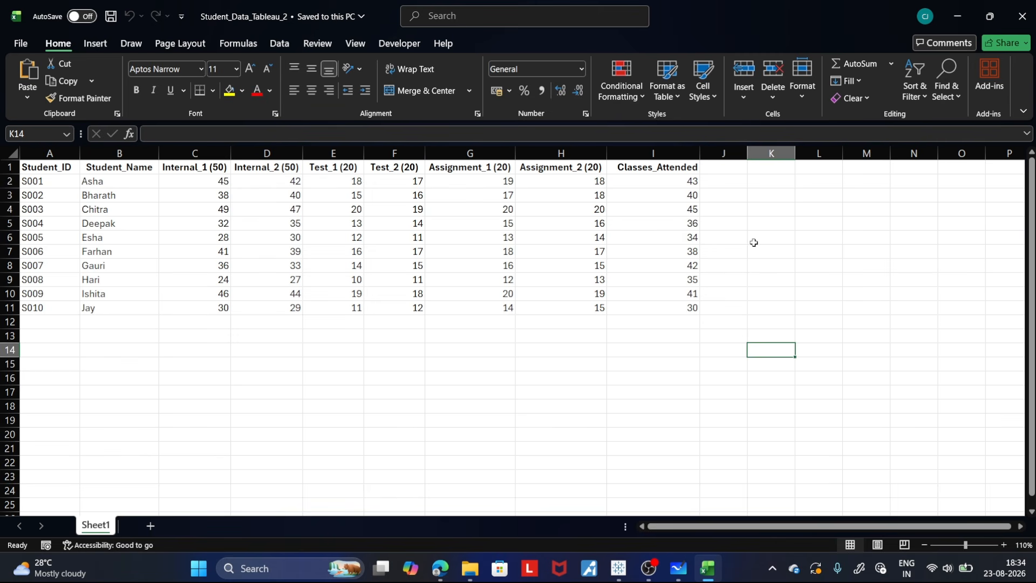
pyautogui.click(773, 242)
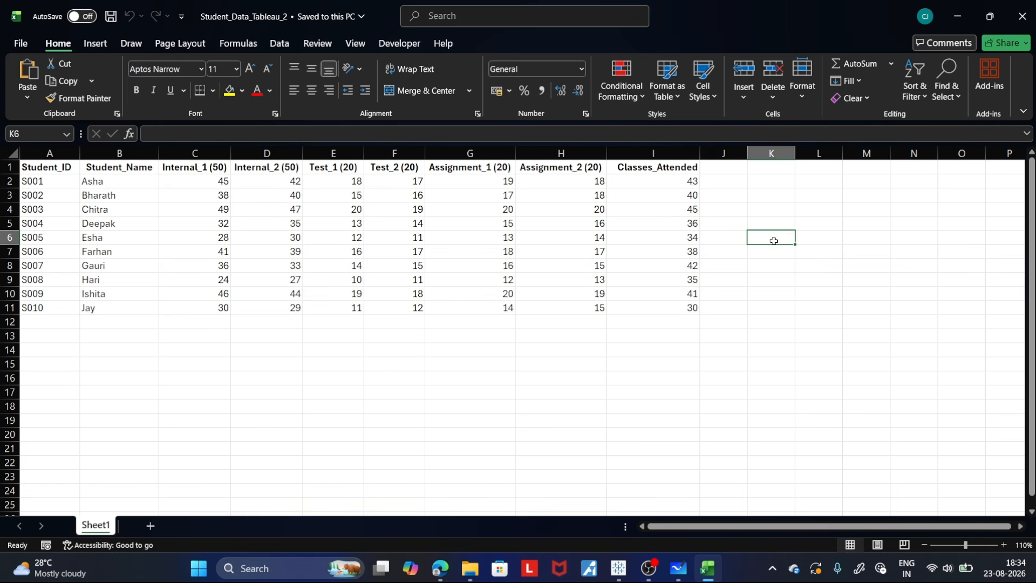
pyautogui.click(33, 210)
pyautogui.hotkey('shift', 'space')
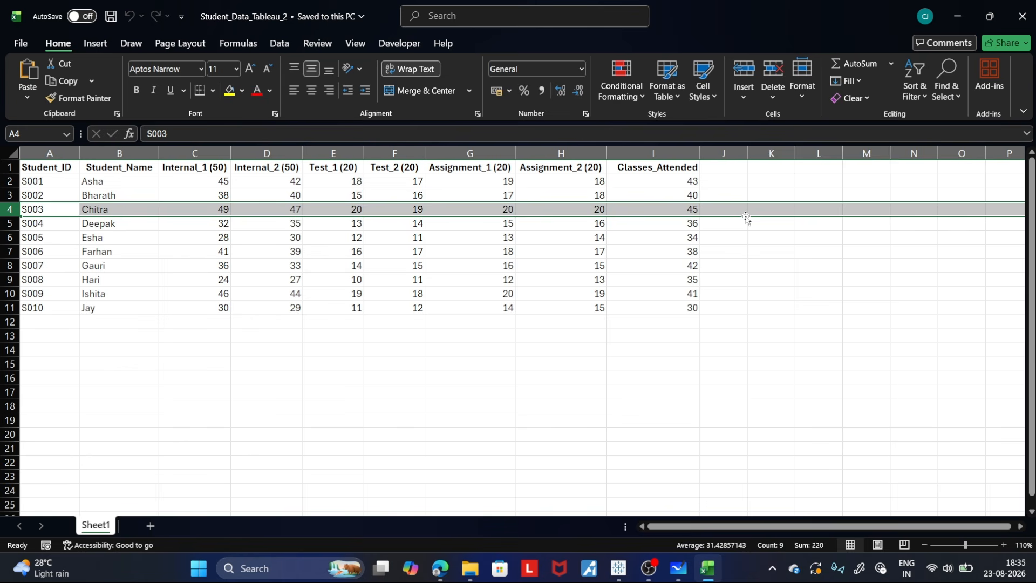
pyautogui.click(746, 265)
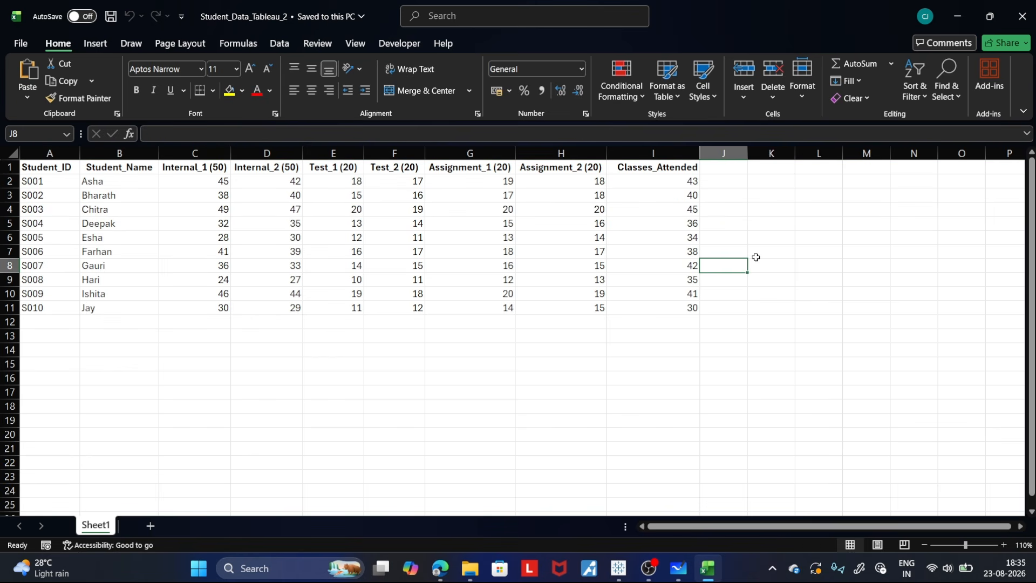
pyautogui.click(777, 280)
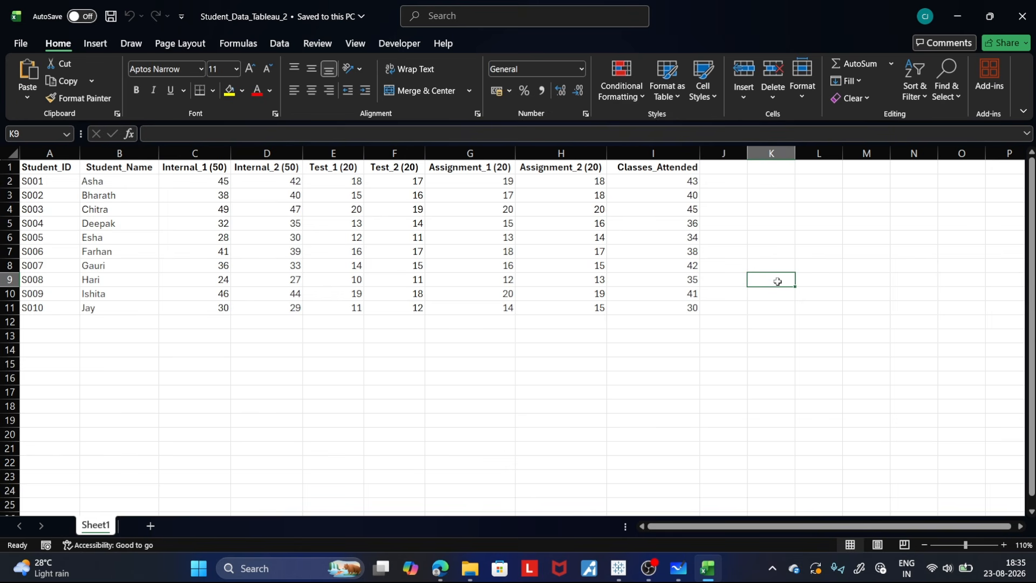
pyautogui.click(770, 226)
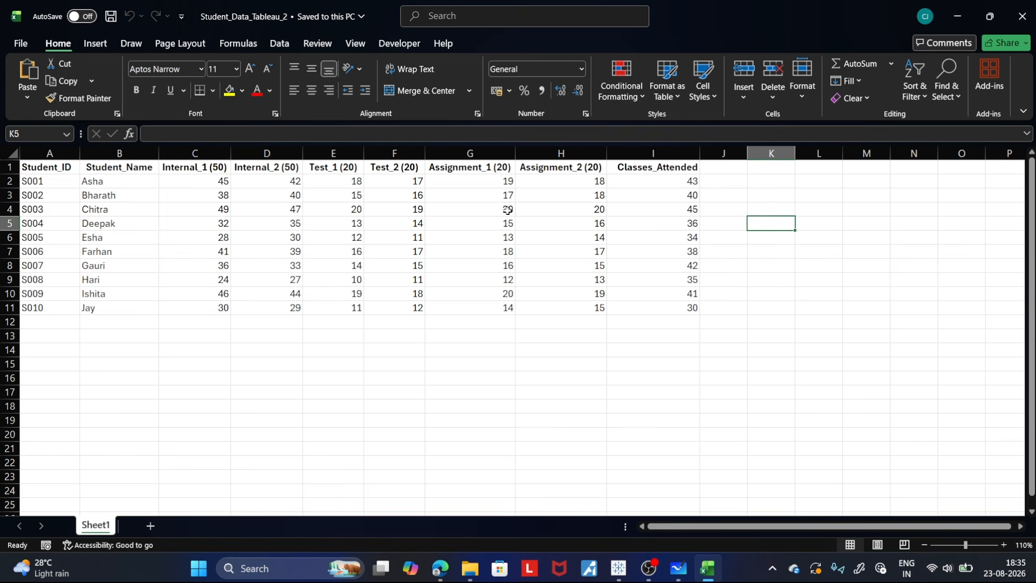
pyautogui.click(684, 183)
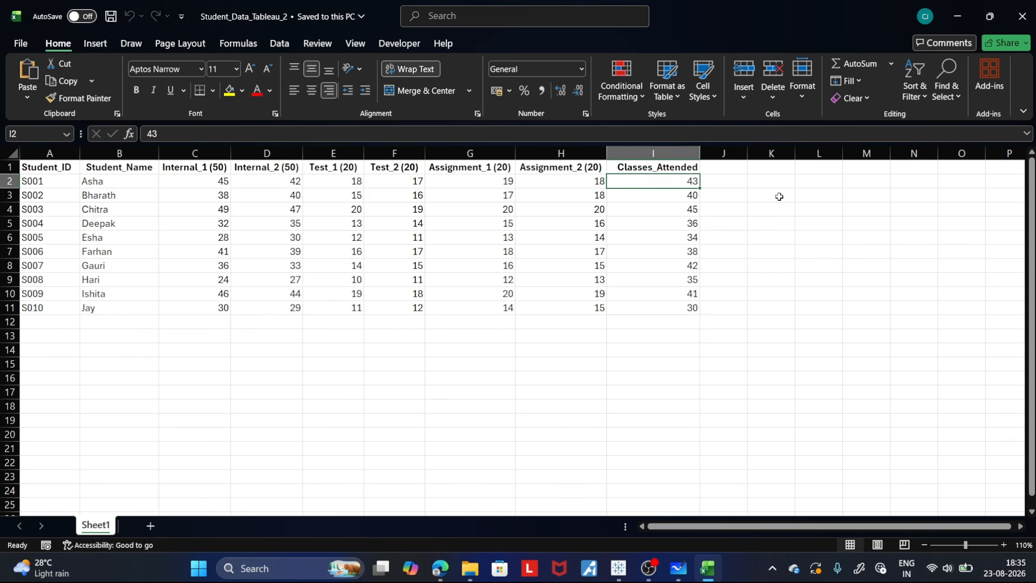
pyautogui.click(11, 182)
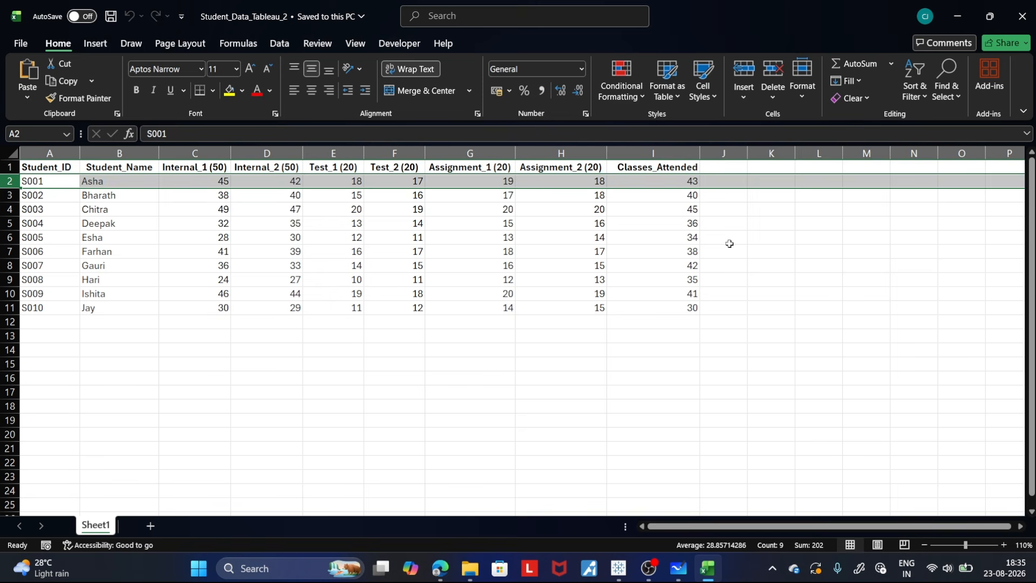
# - Switch to the Tableau Practice board in Microsoft Whiteboard and handwrite the bracketed fraction 43/45 below the existing formulas
pyautogui.click(678, 568)
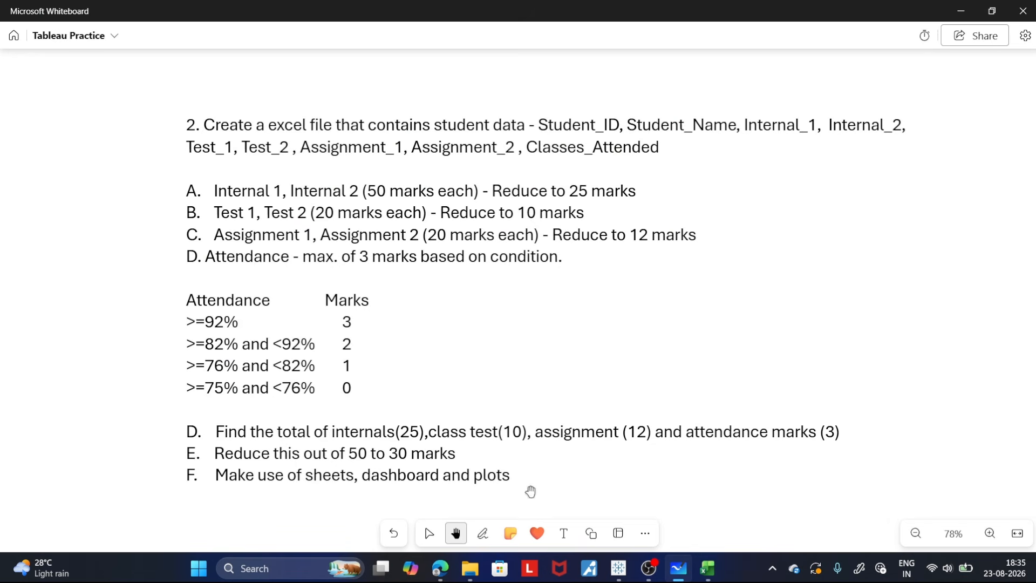
pyautogui.scroll(-10, 840, 465)
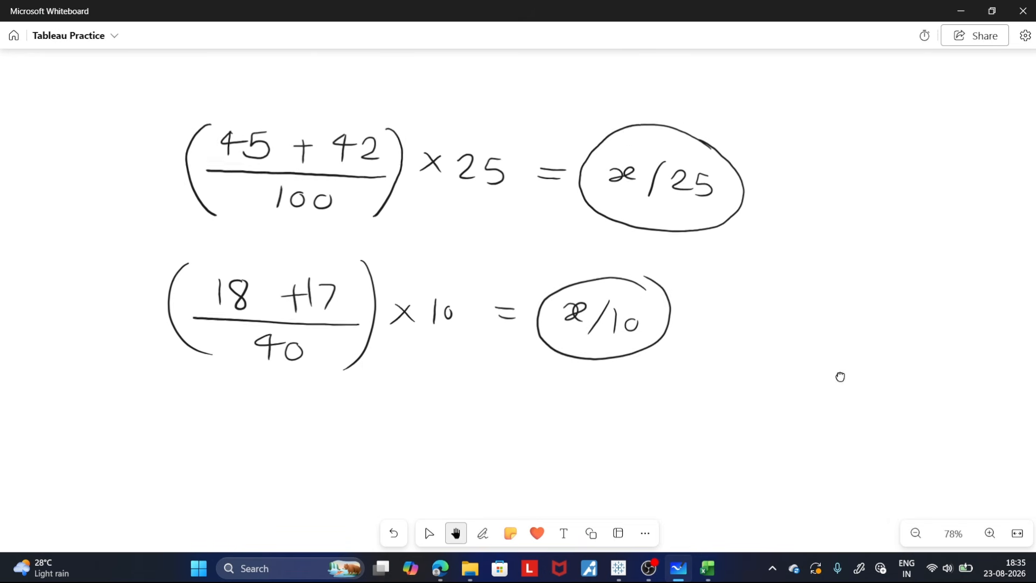
pyautogui.scroll(-5, 840, 377)
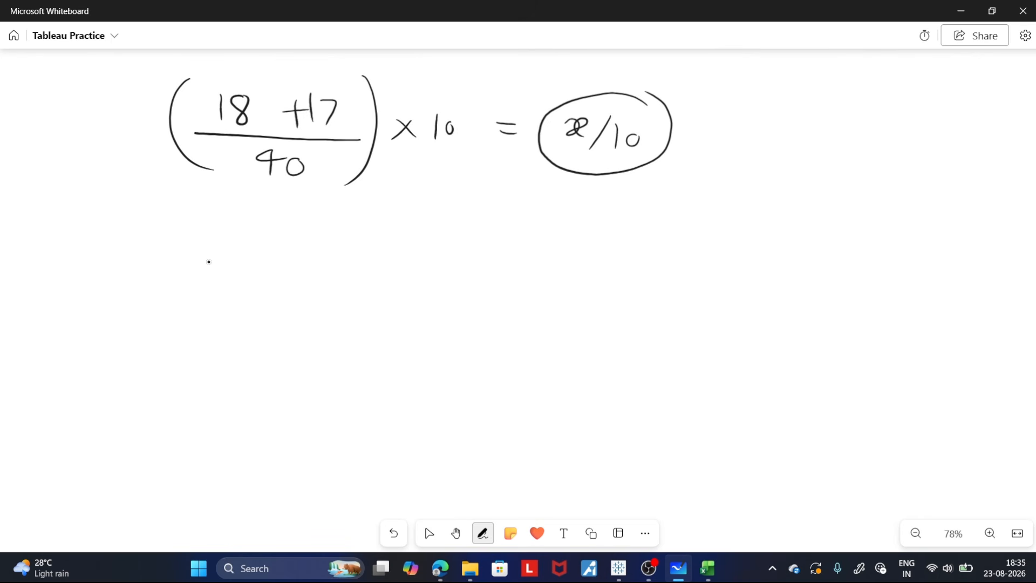
pyautogui.moveTo(212, 260)
pyautogui.mouseDown()
pyautogui.moveTo(231, 274)
pyautogui.moveTo(212, 289)
pyautogui.mouseUp()
pyautogui.moveTo(239, 266)
pyautogui.mouseDown()
pyautogui.moveTo(259, 305)
pyautogui.moveTo(191, 305)
pyautogui.moveTo(233, 331)
pyautogui.mouseUp()
pyautogui.moveTo(222, 317)
pyautogui.mouseDown()
pyautogui.moveTo(220, 343)
pyautogui.moveTo(246, 329)
pyautogui.moveTo(236, 343)
pyautogui.mouseUp()
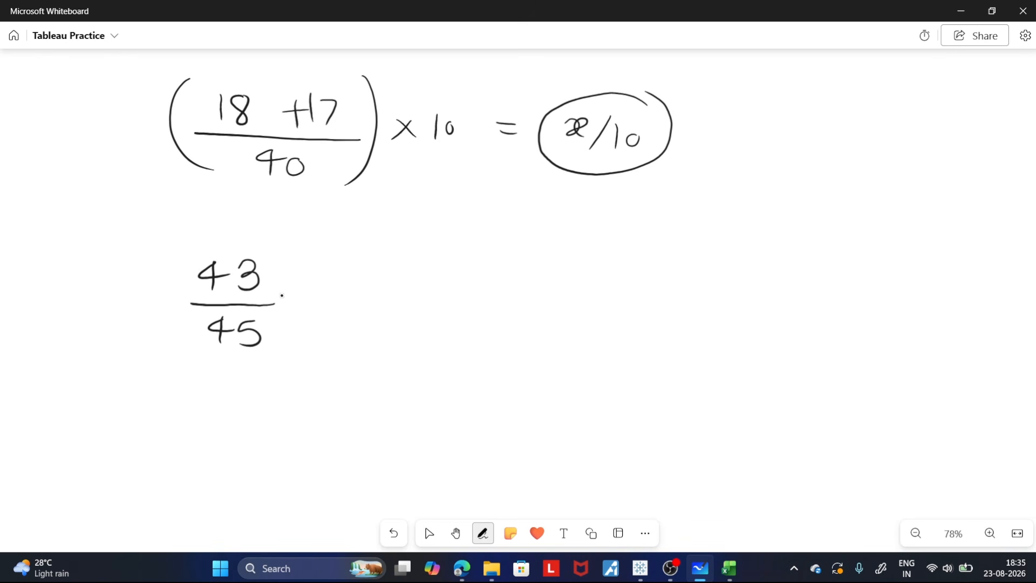
pyautogui.moveTo(293, 254)
pyautogui.mouseDown()
pyautogui.moveTo(301, 343)
pyautogui.moveTo(276, 360)
pyautogui.mouseUp()
pyautogui.moveTo(174, 253); pyautogui.dragTo(195, 354)
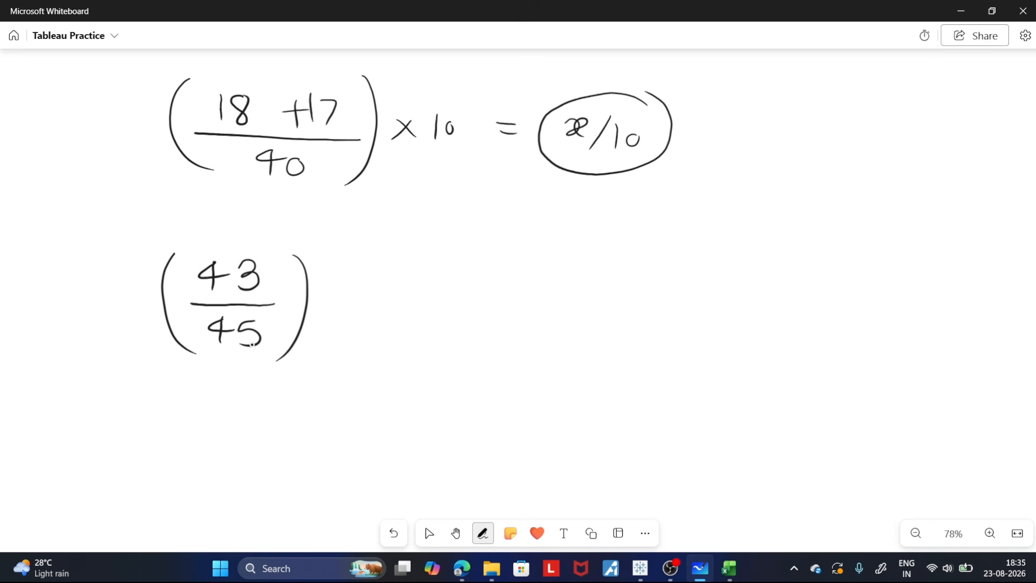
# - Complete the handwritten attendance formula with × 100 = x %, circle the result and underline the x
pyautogui.moveTo(332, 288); pyautogui.dragTo(352, 306)
pyautogui.moveTo(350, 286)
pyautogui.mouseDown()
pyautogui.moveTo(333, 305)
pyautogui.moveTo(373, 306)
pyautogui.mouseUp()
pyautogui.moveTo(398, 289)
pyautogui.mouseDown()
pyautogui.moveTo(389, 296)
pyautogui.moveTo(398, 291)
pyautogui.mouseUp()
pyautogui.moveTo(414, 291)
pyautogui.mouseDown()
pyautogui.moveTo(519, 306)
pyautogui.moveTo(570, 306)
pyautogui.moveTo(569, 291)
pyautogui.moveTo(591, 303)
pyautogui.mouseUp()
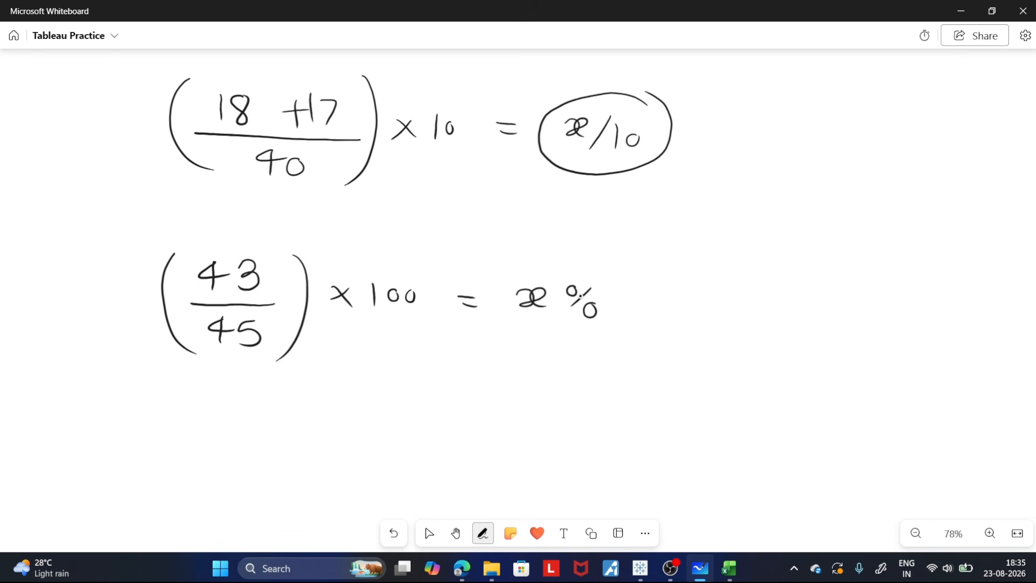
pyautogui.moveTo(612, 258)
pyautogui.mouseDown()
pyautogui.moveTo(518, 249)
pyautogui.moveTo(476, 315)
pyautogui.moveTo(549, 352)
pyautogui.moveTo(635, 295)
pyautogui.moveTo(601, 242)
pyautogui.moveTo(585, 246)
pyautogui.mouseUp()
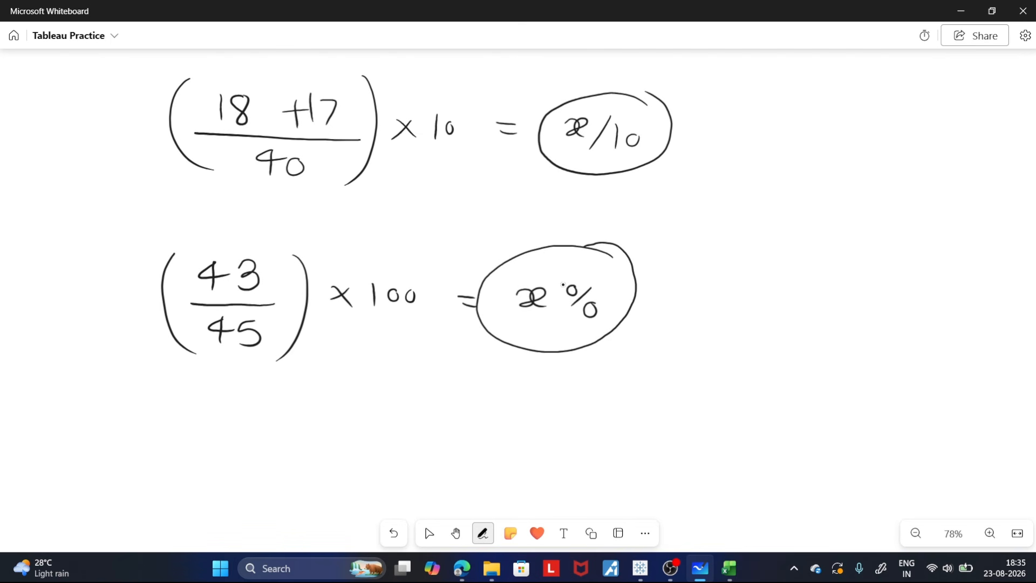
pyautogui.moveTo(517, 313)
pyautogui.mouseDown()
pyautogui.moveTo(550, 314)
pyautogui.moveTo(552, 327)
pyautogui.mouseUp()
pyautogui.click(456, 533)
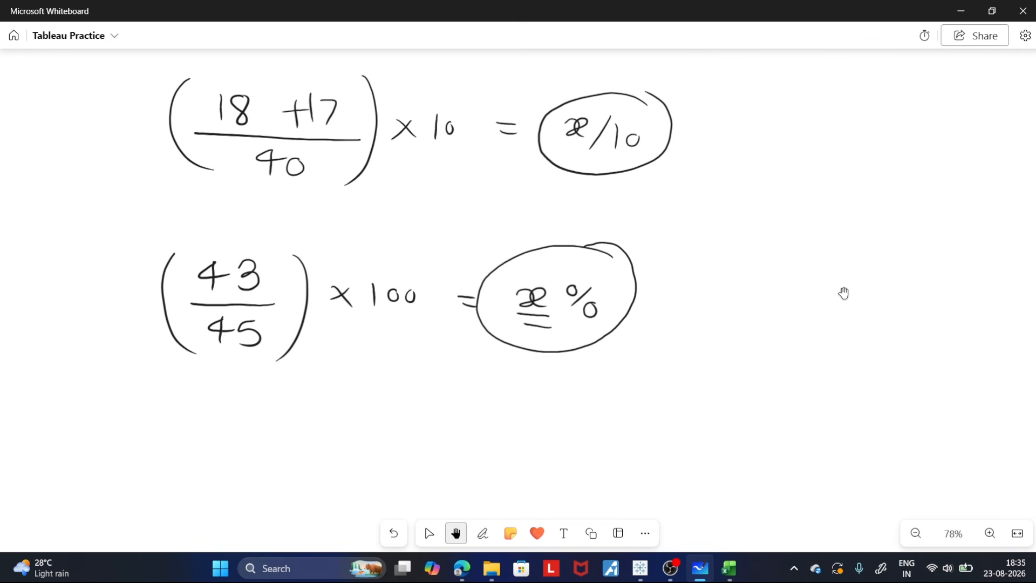
# - Switch to Tableau, create a new worksheet and add Student ID and Student Name to its rows
pyautogui.click(639, 569)
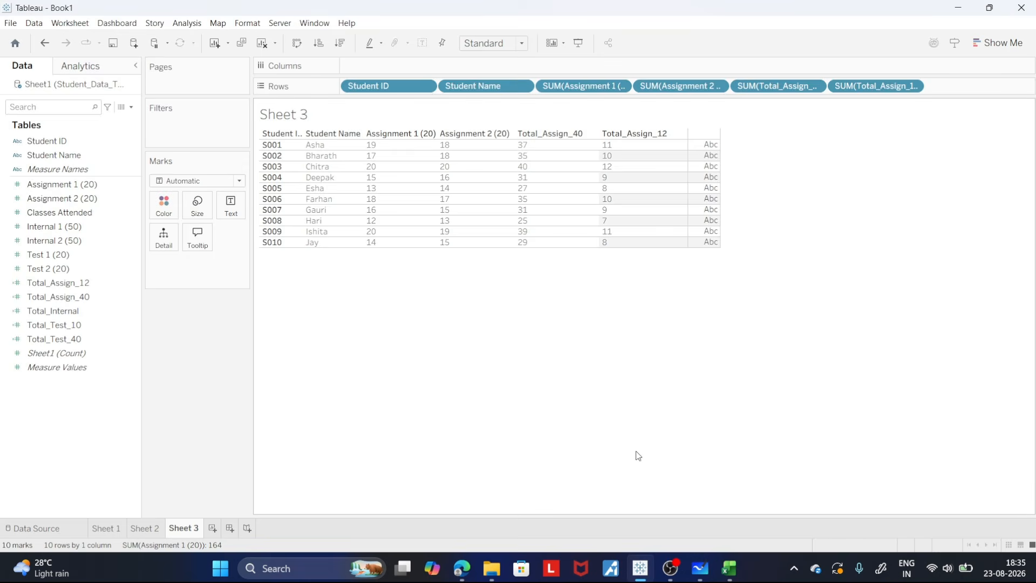
pyautogui.click(213, 527)
pyautogui.click(59, 142)
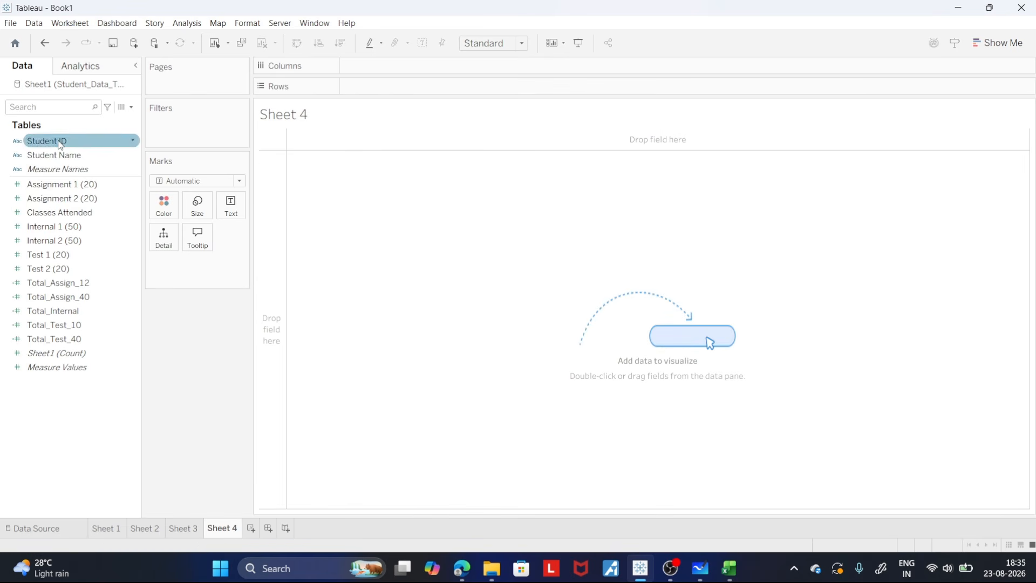
pyautogui.moveTo(59, 142); pyautogui.dragTo(380, 89)
pyautogui.click(92, 168)
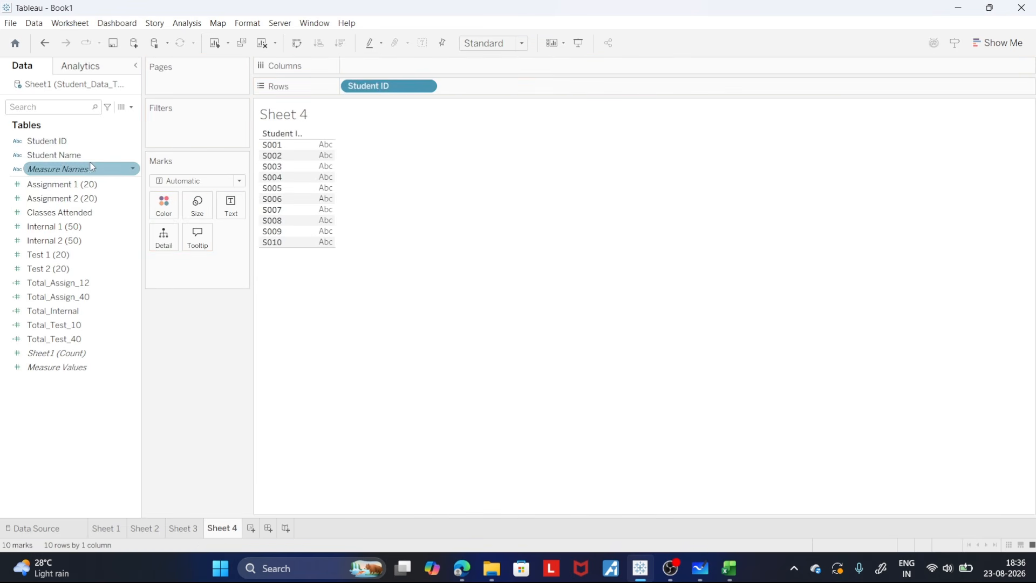
pyautogui.moveTo(92, 167); pyautogui.dragTo(504, 98)
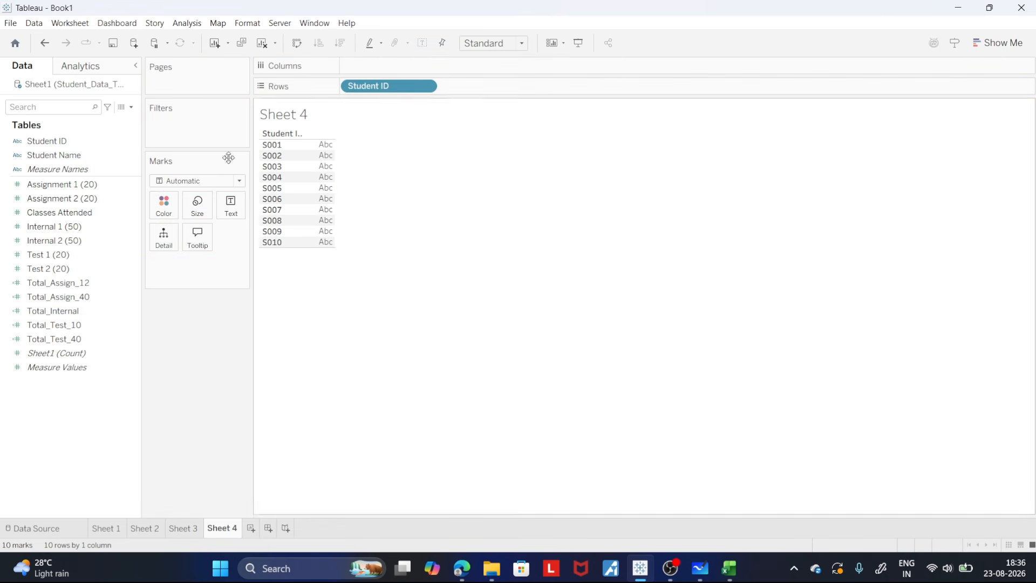
pyautogui.moveTo(54, 156); pyautogui.dragTo(465, 95)
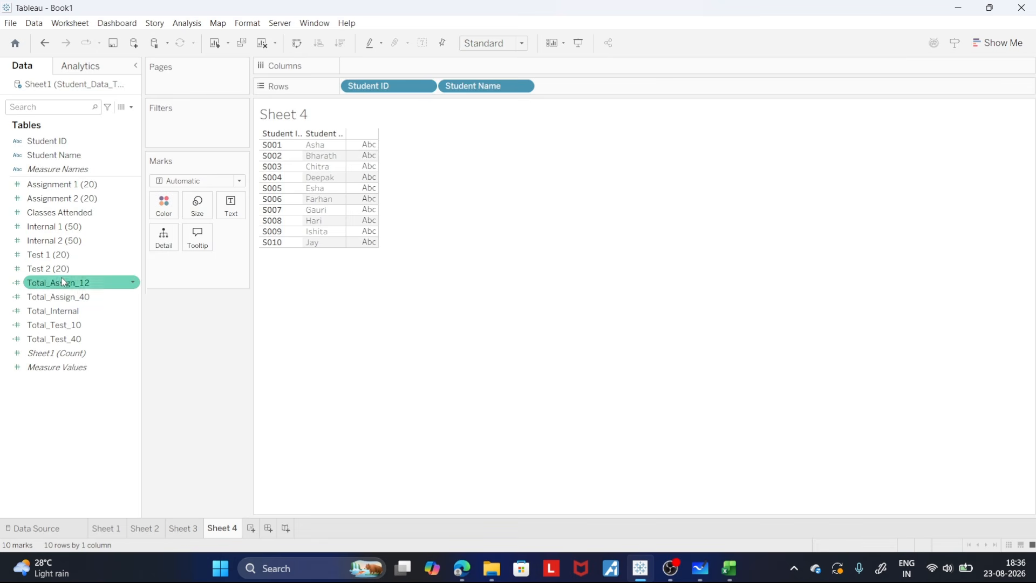
# - Add Classes Attended to the rows as a discrete measure and widen the Student Name and Classes Attended columns
pyautogui.moveTo(59, 212); pyautogui.dragTo(578, 91)
pyautogui.click(620, 86)
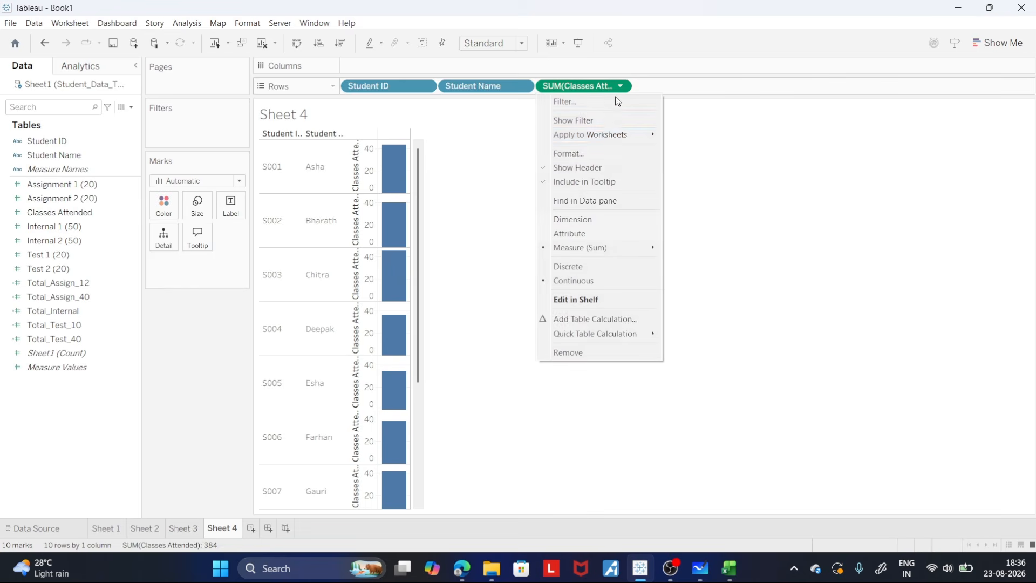
pyautogui.click(596, 266)
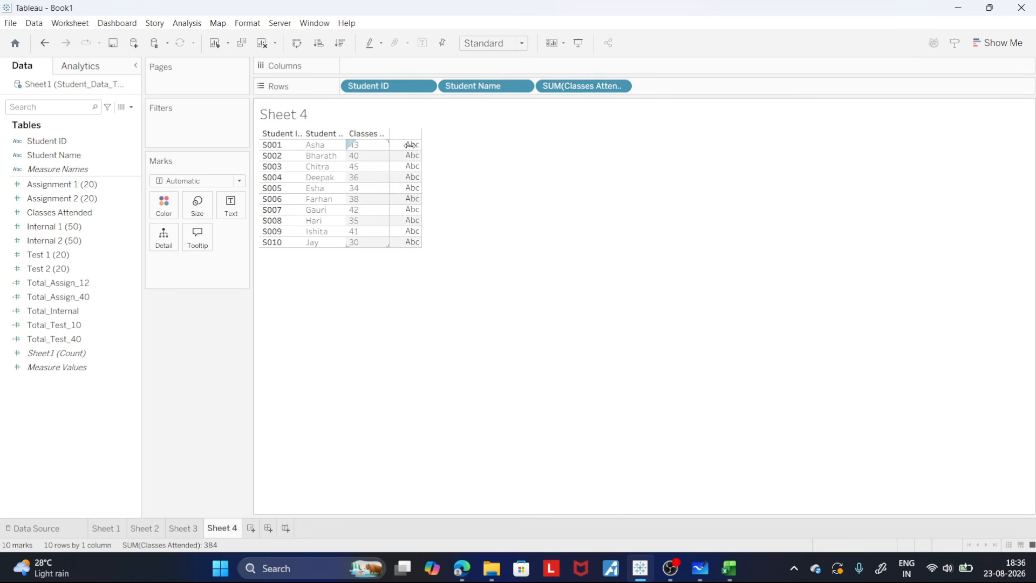
pyautogui.moveTo(410, 144); pyautogui.dragTo(412, 145)
pyautogui.moveTo(346, 144); pyautogui.dragTo(369, 146)
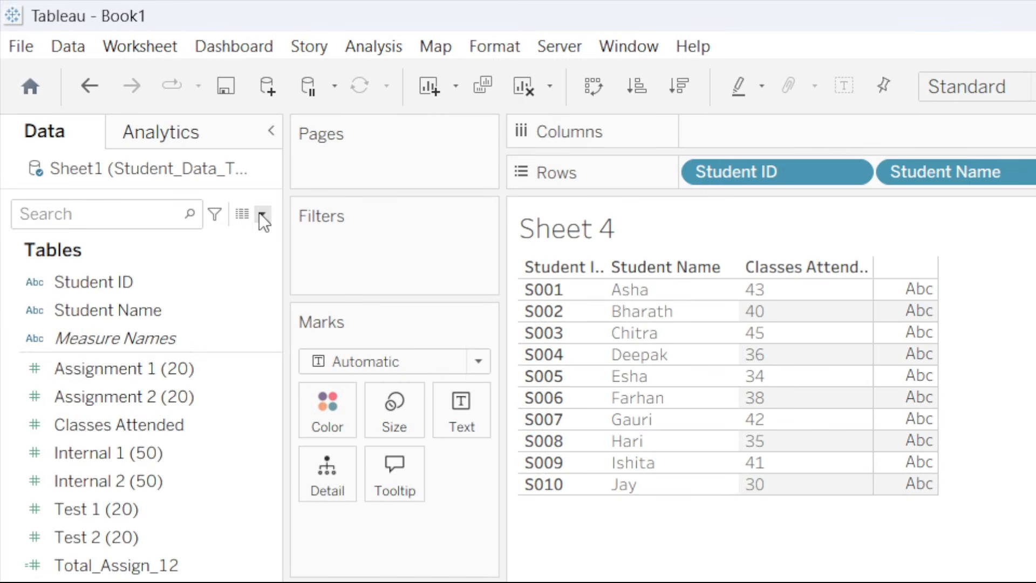
# - Create a new calculated field named Attendance_Percent
pyautogui.click(132, 107)
pyautogui.click(102, 120)
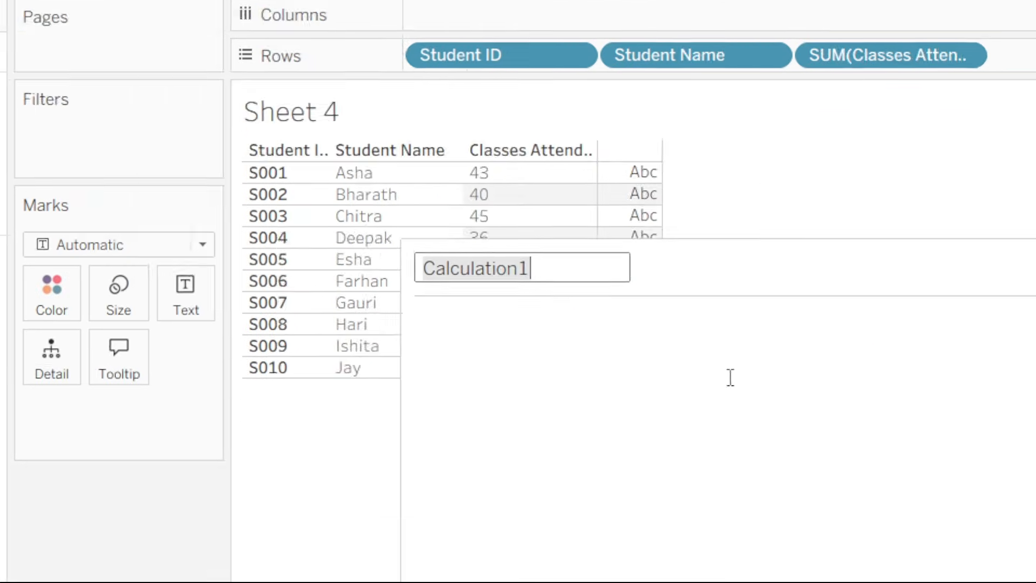
pyautogui.write('z')
pyautogui.press('BackSpace')
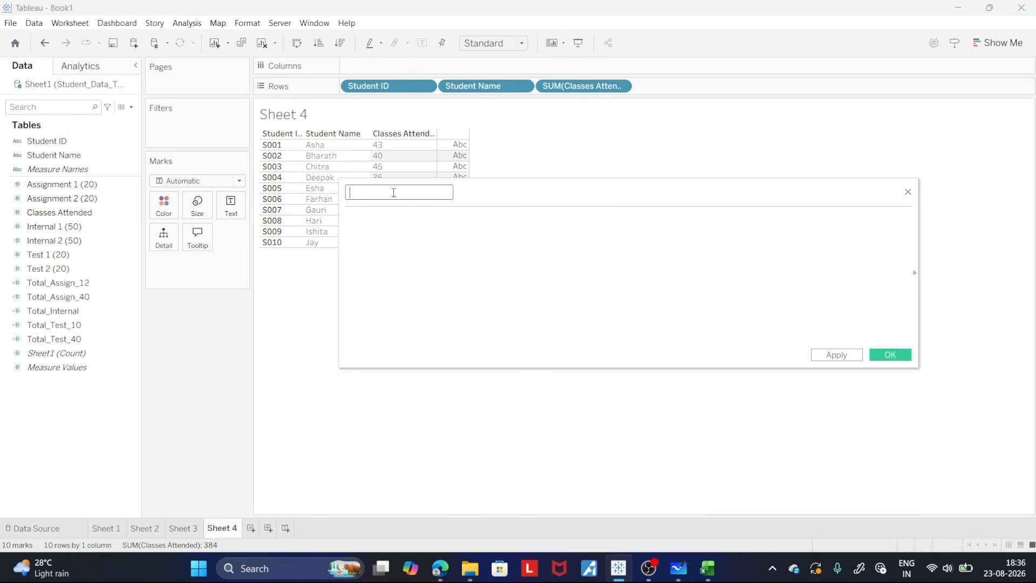
pyautogui.write('Attendance ')
pyautogui.write('Perncent')
pyautogui.press('BackSpace')
pyautogui.press('BackSpace')
pyautogui.press('BackSpace')
pyautogui.press('BackSpace')
pyautogui.press('BackSpace')
pyautogui.write('cent')
# - Enter the bracketed expression ([Classes Attended] / 45 ) as the calculated field's formula
pyautogui.click(379, 220)
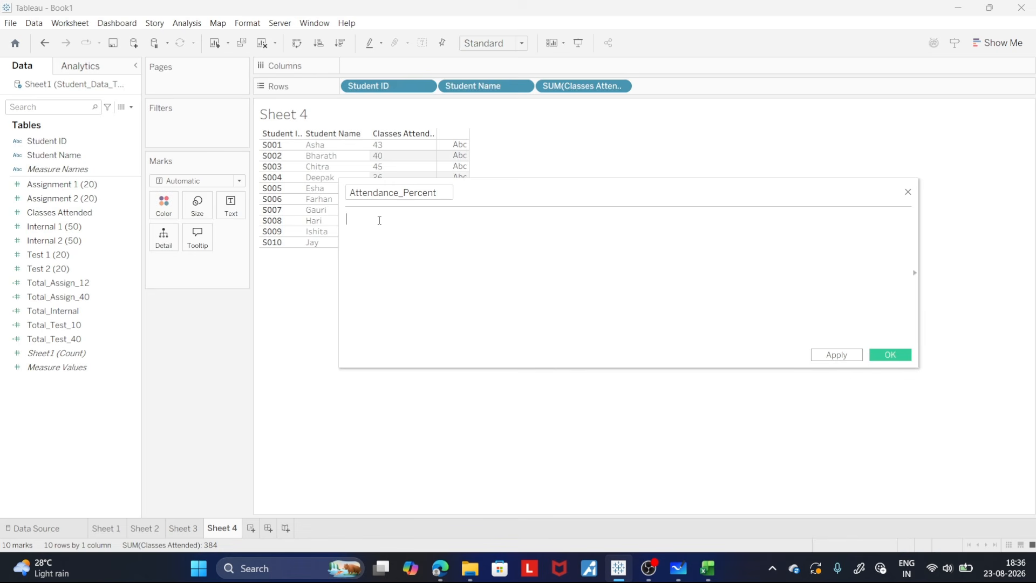
pyautogui.write('[Classes Attended] /')
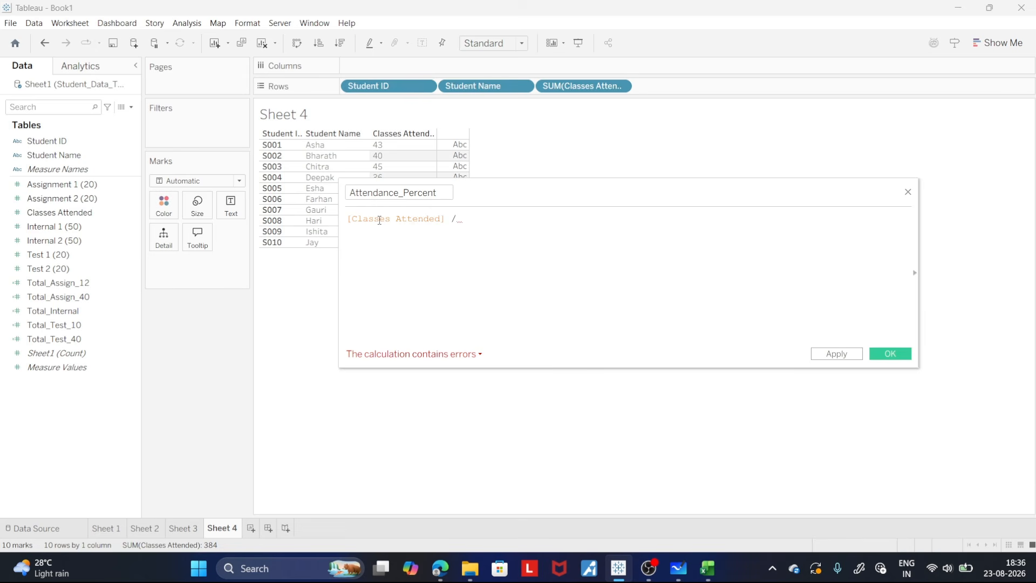
pyautogui.write('45')
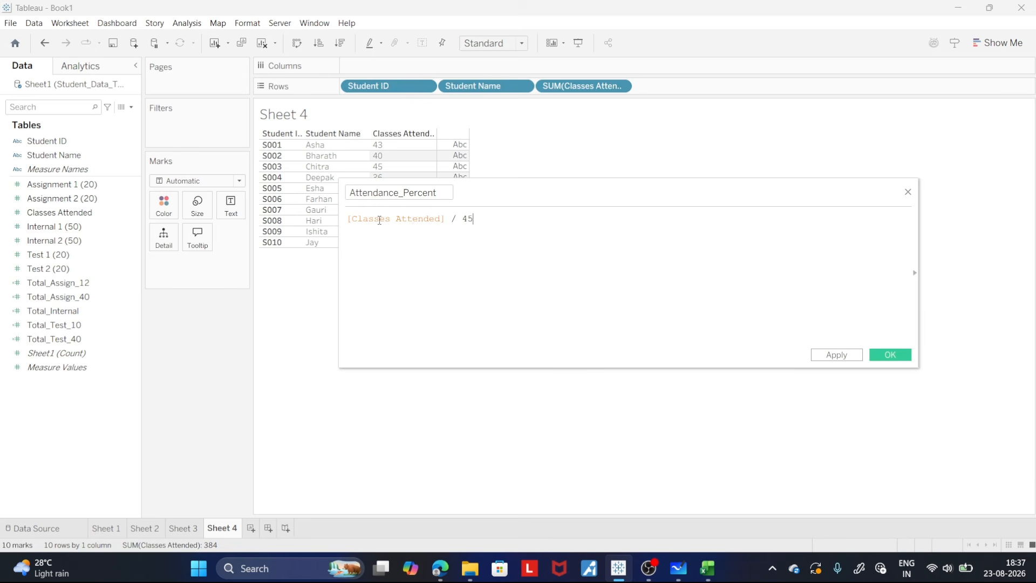
pyautogui.write(' )')
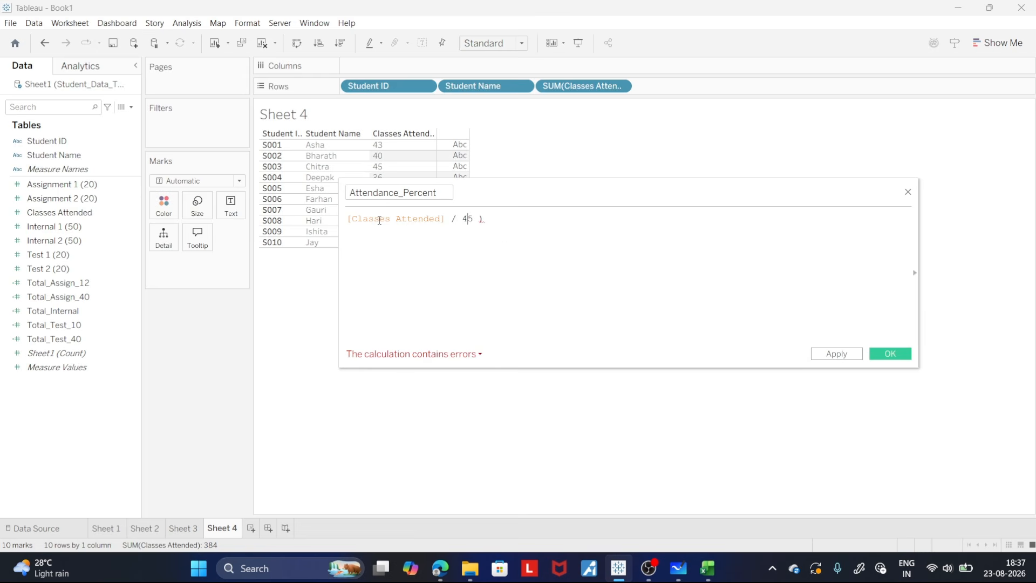
pyautogui.press('Home')
pyautogui.write('(')
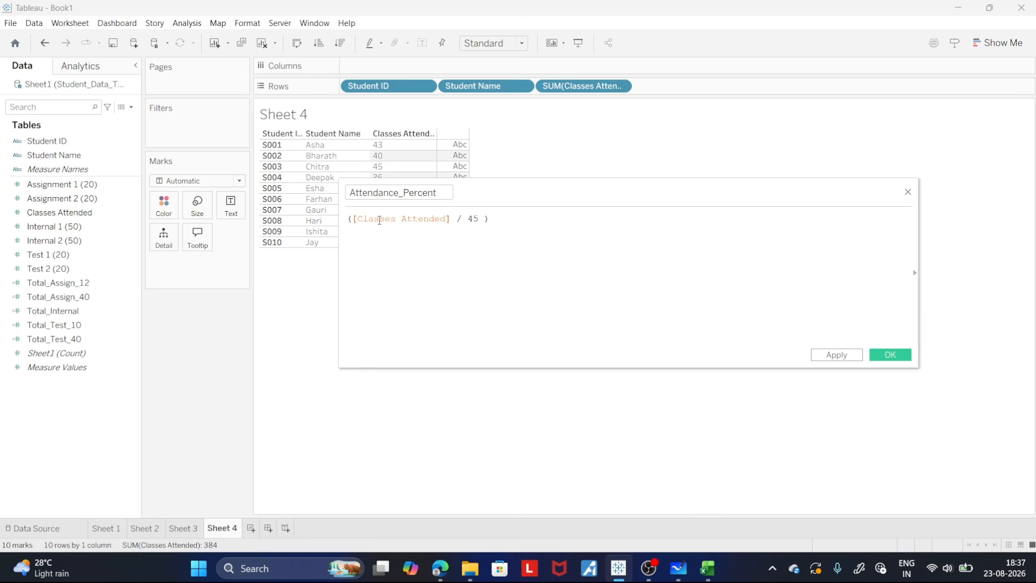
# - Multiply the expression by 100 and wrap it in FLOOR so it reads FLOOR(([Classes Attended] / 45 ) * 100)
pyautogui.press('End')
pyautogui.write('* 100')
pyautogui.press('Home')
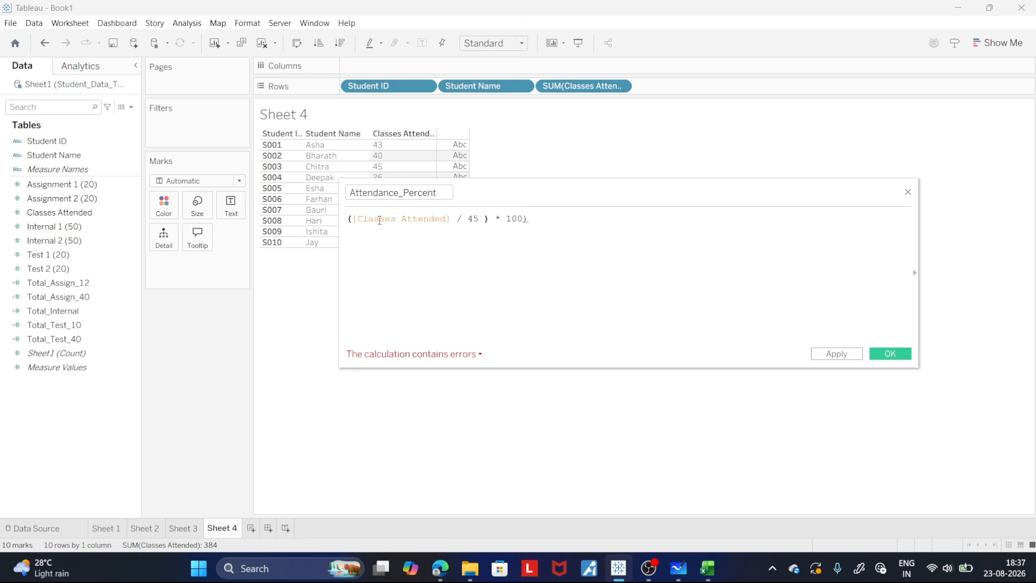
pyautogui.write('FLOOR(')
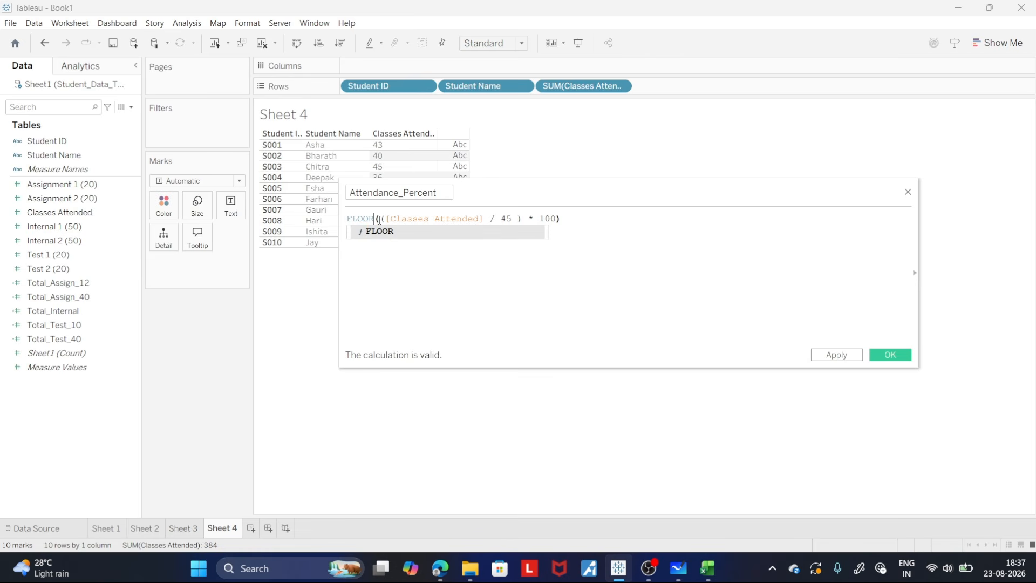
# - Apply and save the Attendance_Percent calculated field
pyautogui.click(669, 246)
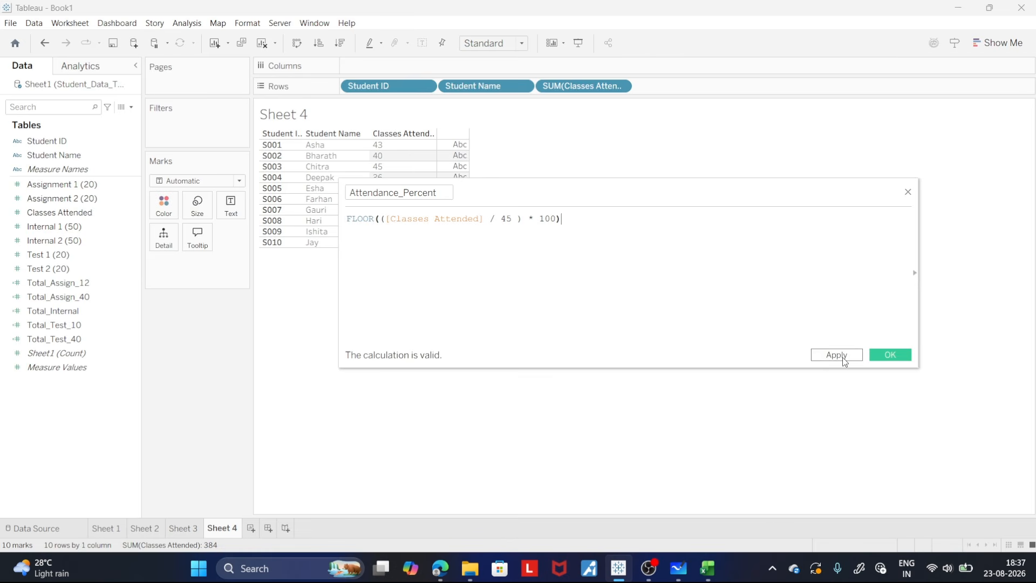
pyautogui.click(837, 355)
pyautogui.click(892, 355)
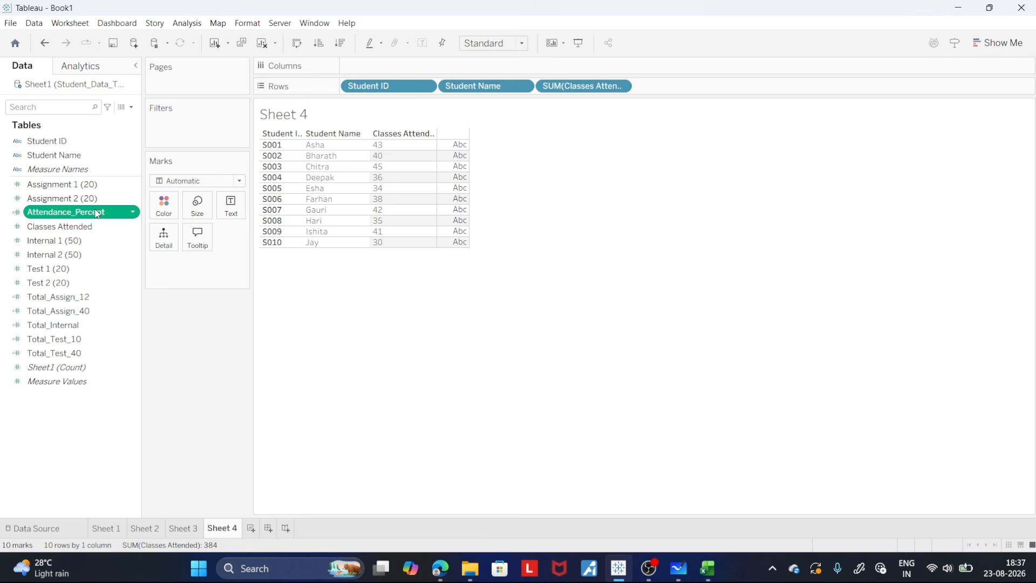
# - Add Attendance_Percent to the rows as a discrete measure and widen its column to show the full header
pyautogui.moveTo(97, 214); pyautogui.dragTo(711, 88)
pyautogui.click(718, 87)
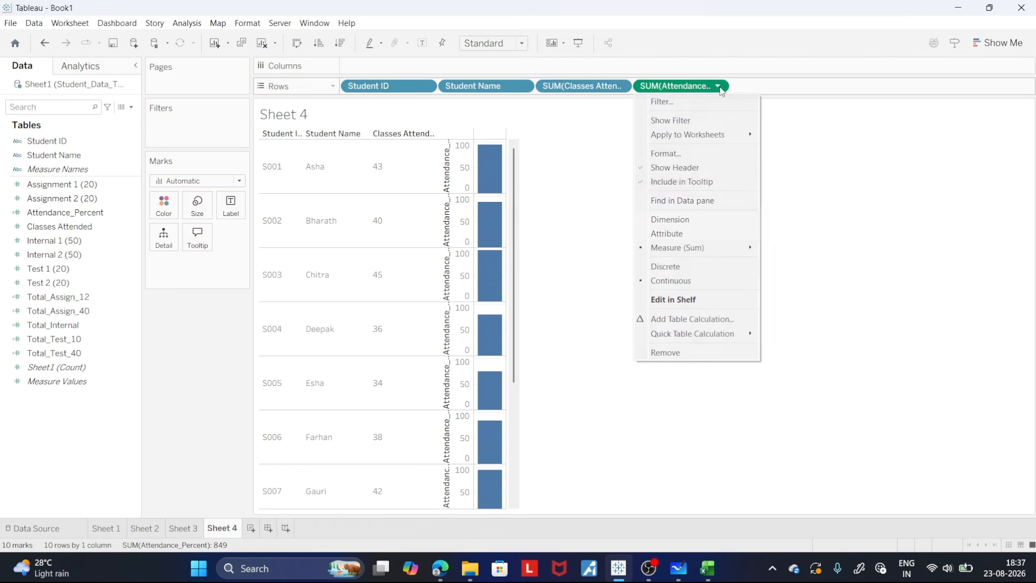
pyautogui.click(688, 268)
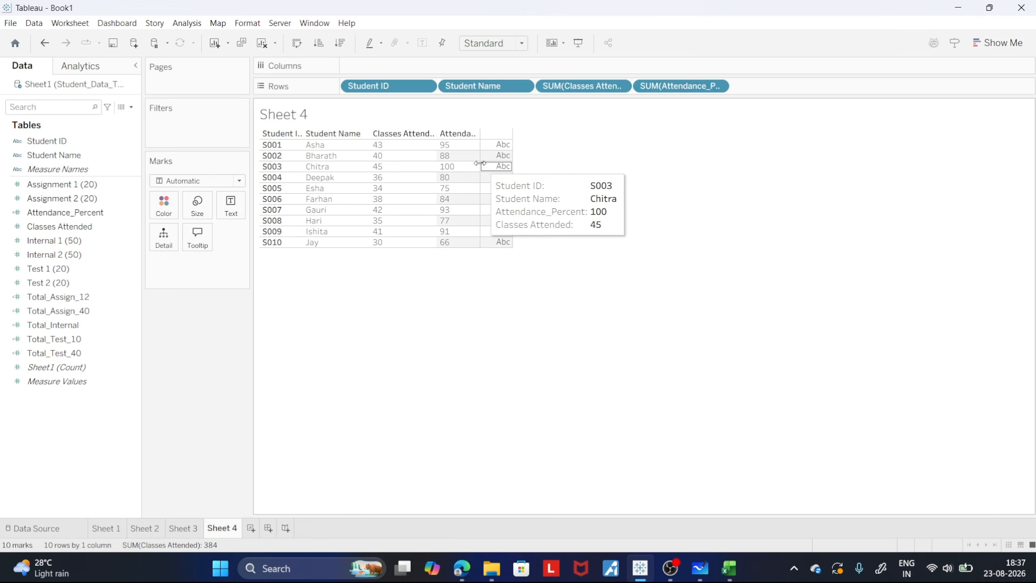
pyautogui.moveTo(480, 163); pyautogui.dragTo(542, 163)
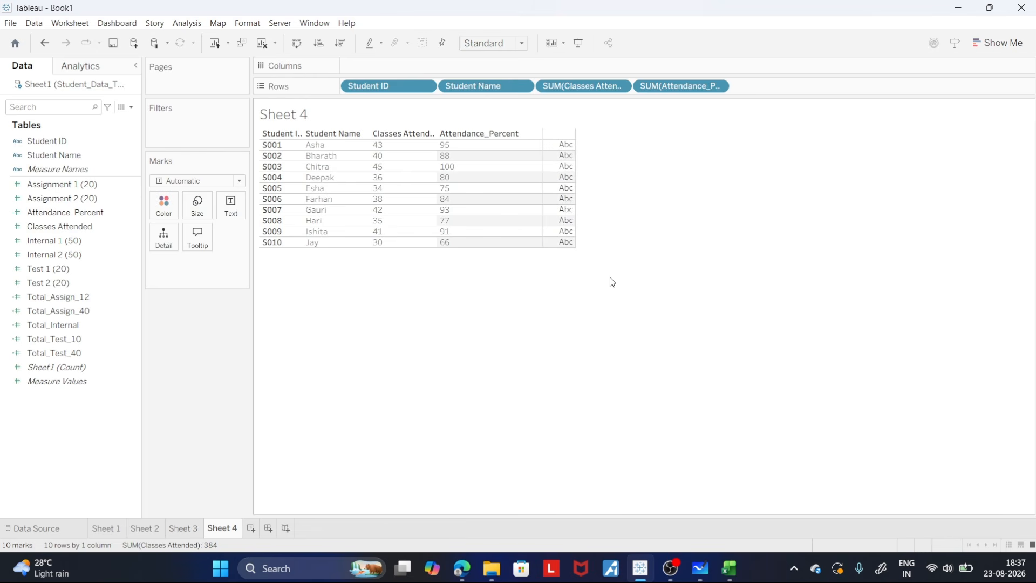
# - Compare the Classes Attended and Attendance_Percent values of student S003, leaving nothing selected in the table
pyautogui.click(460, 168)
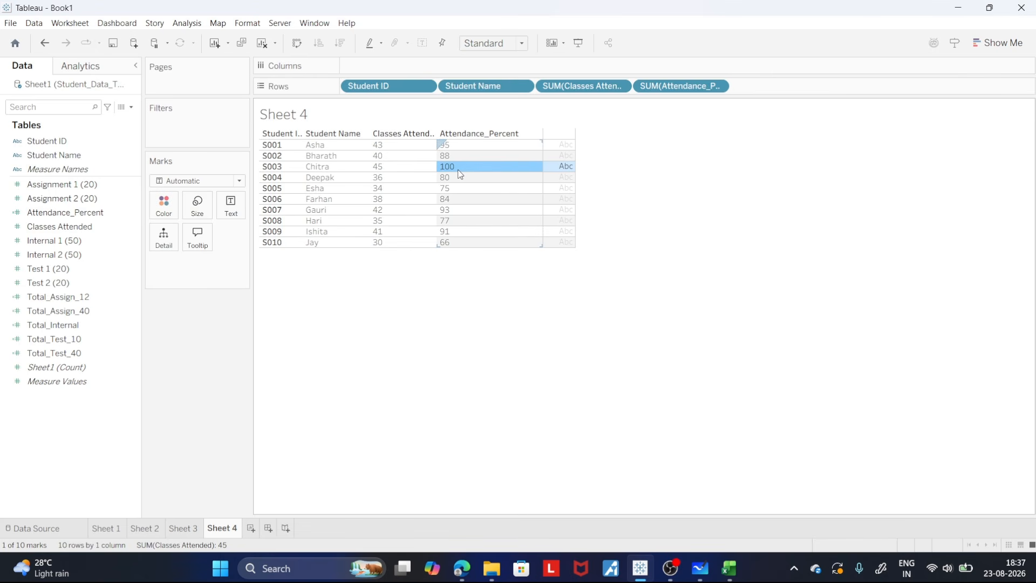
pyautogui.click(381, 171)
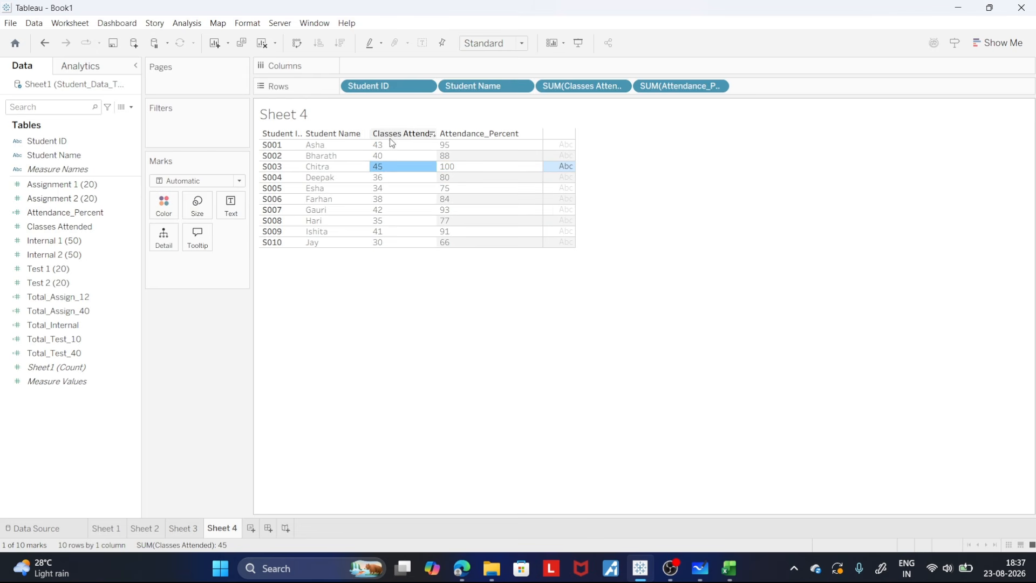
pyautogui.click(478, 172)
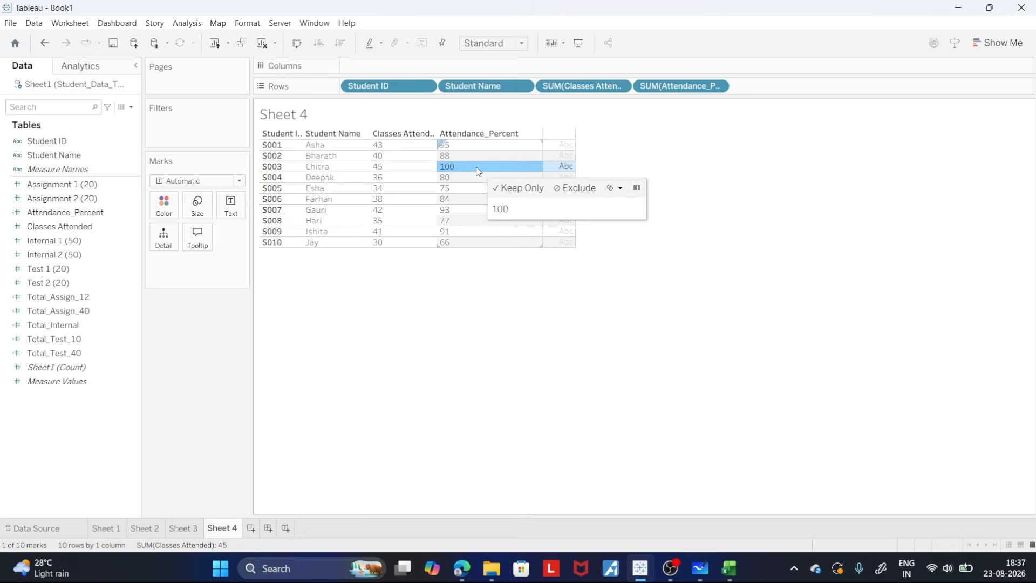
pyautogui.click(807, 286)
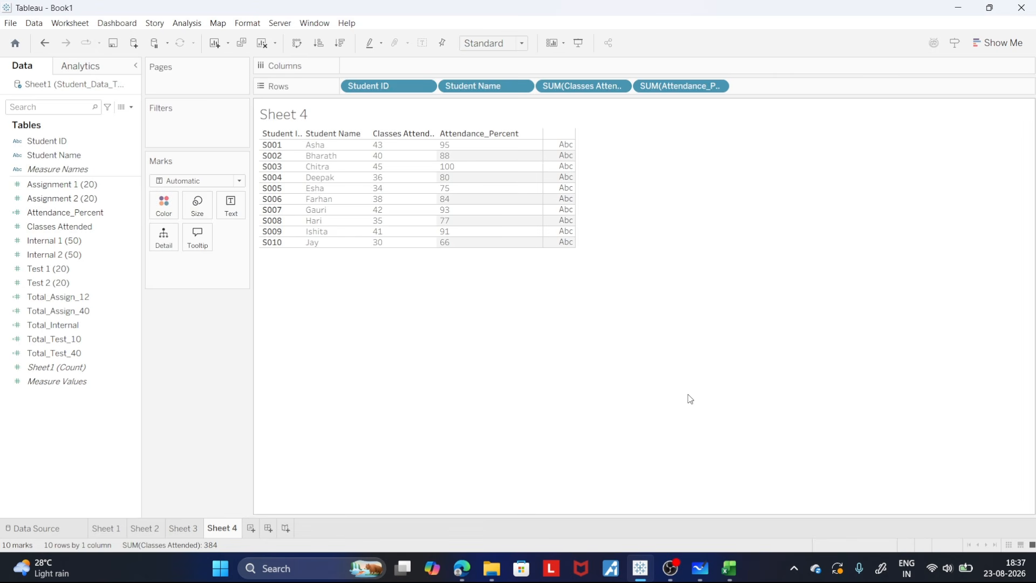
# - Switch to Microsoft Whiteboard and review the table that maps attendance percentages to marks
pyautogui.click(707, 569)
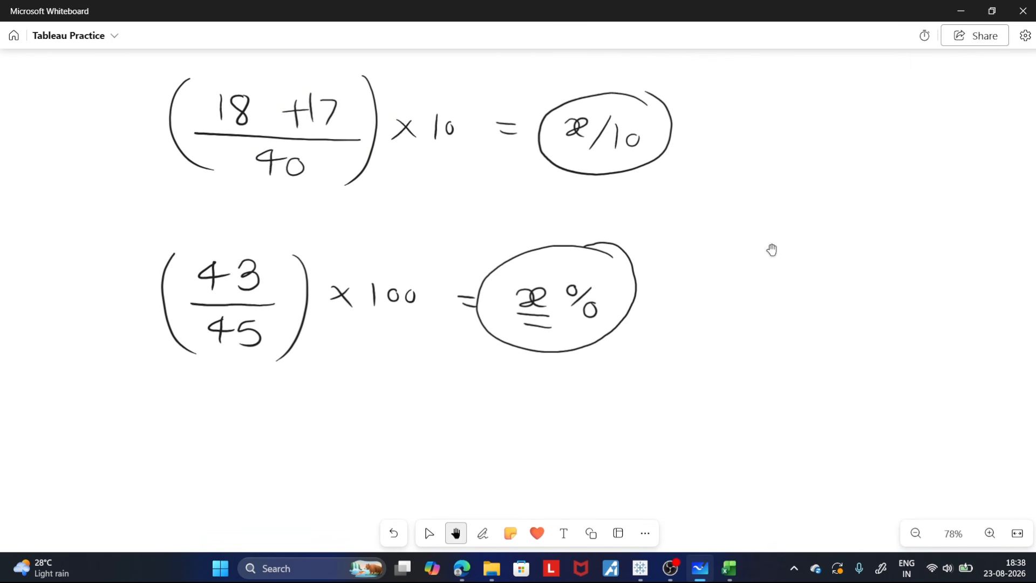
pyautogui.moveTo(771, 249); pyautogui.dragTo(765, 444)
pyautogui.moveTo(763, 280); pyautogui.dragTo(763, 479)
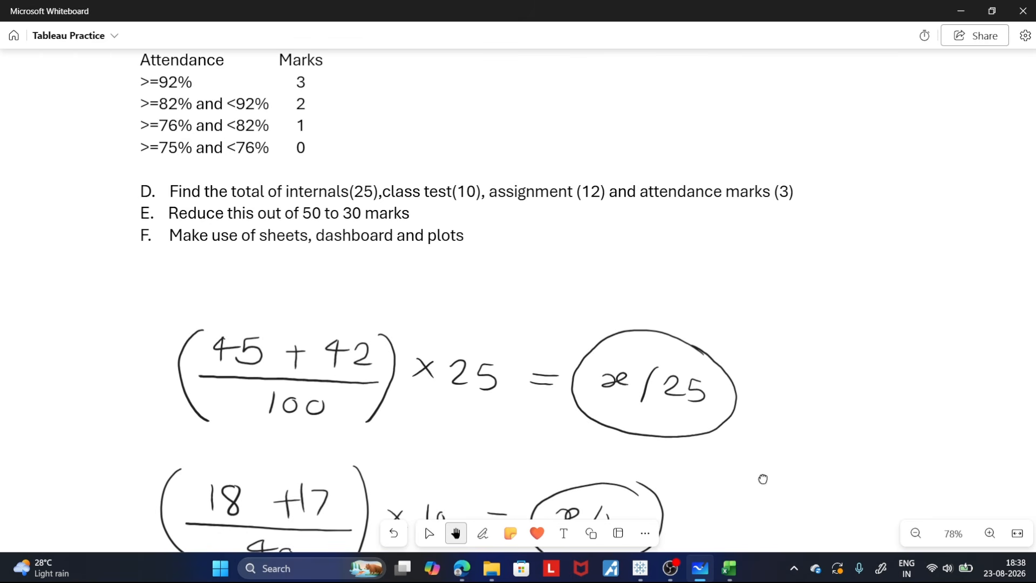
pyautogui.moveTo(795, 335); pyautogui.dragTo(825, 458)
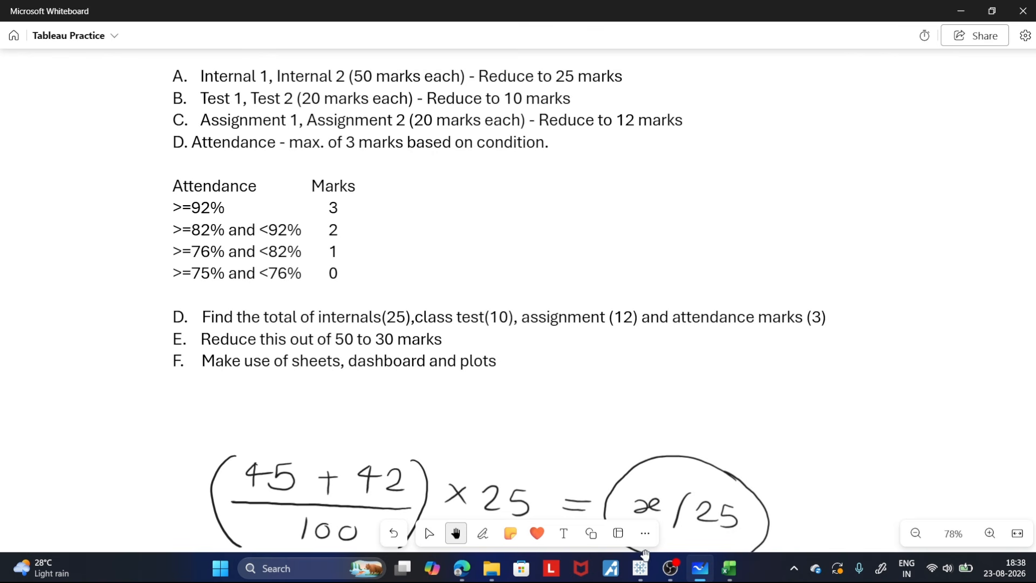
# - Return to Tableau and create a new calculated field named Attendance_Marks
pyautogui.click(640, 576)
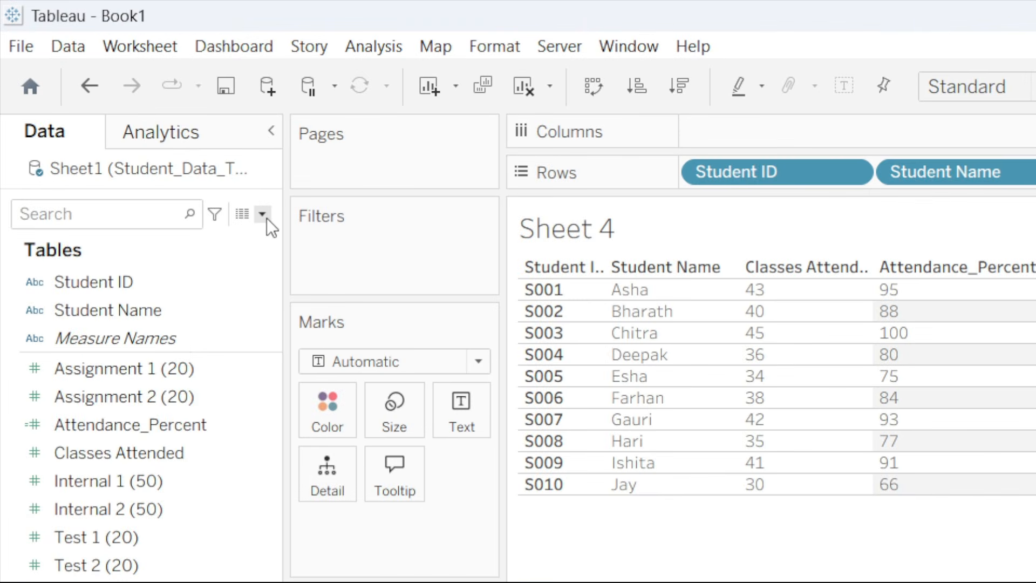
pyautogui.click(131, 107)
pyautogui.click(248, 239)
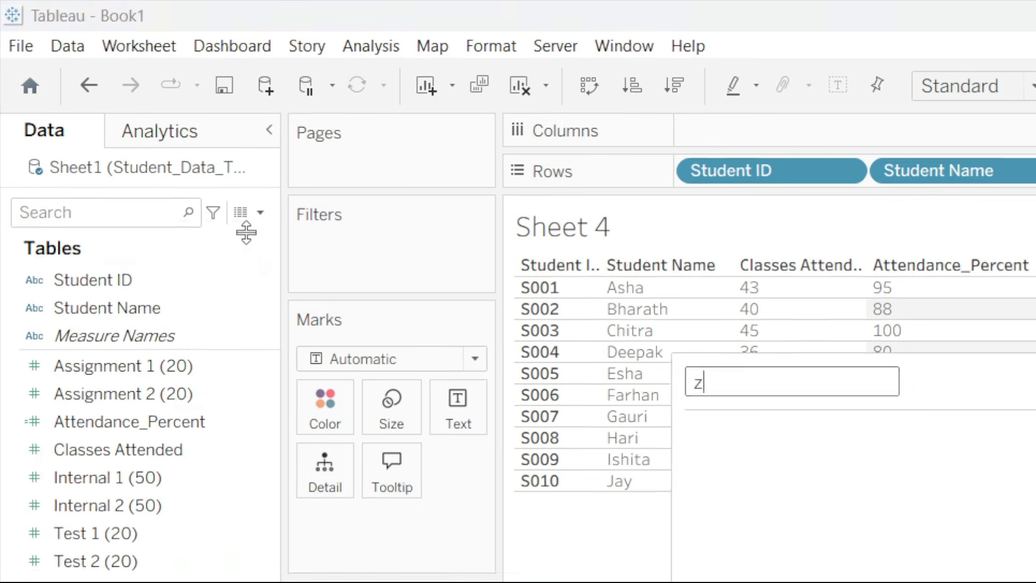
pyautogui.write('Atte')
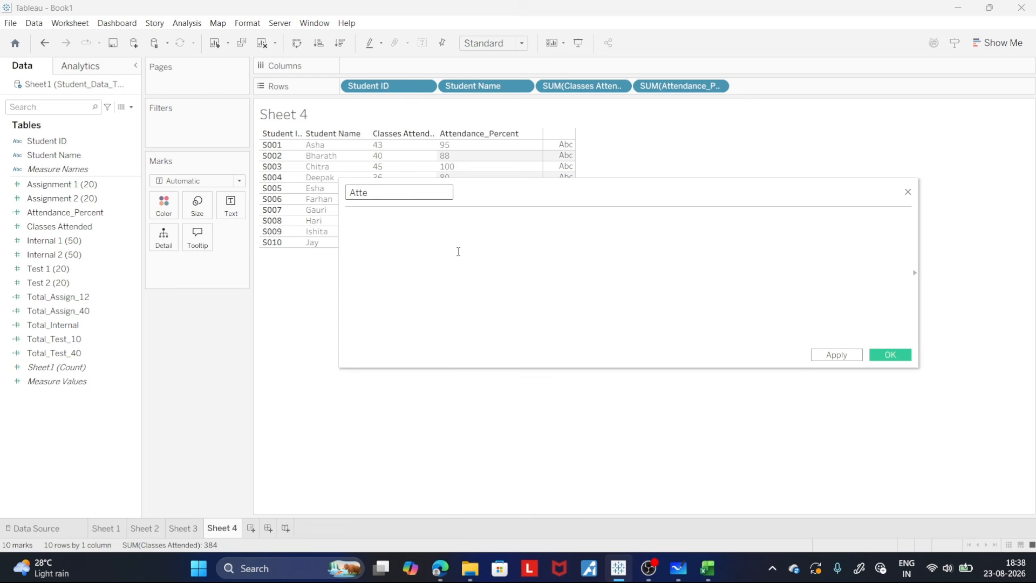
pyautogui.write('ndance_Marks')
# - Begin the calculated field's formula with IF [Attendance_Percent]
pyautogui.click(432, 240)
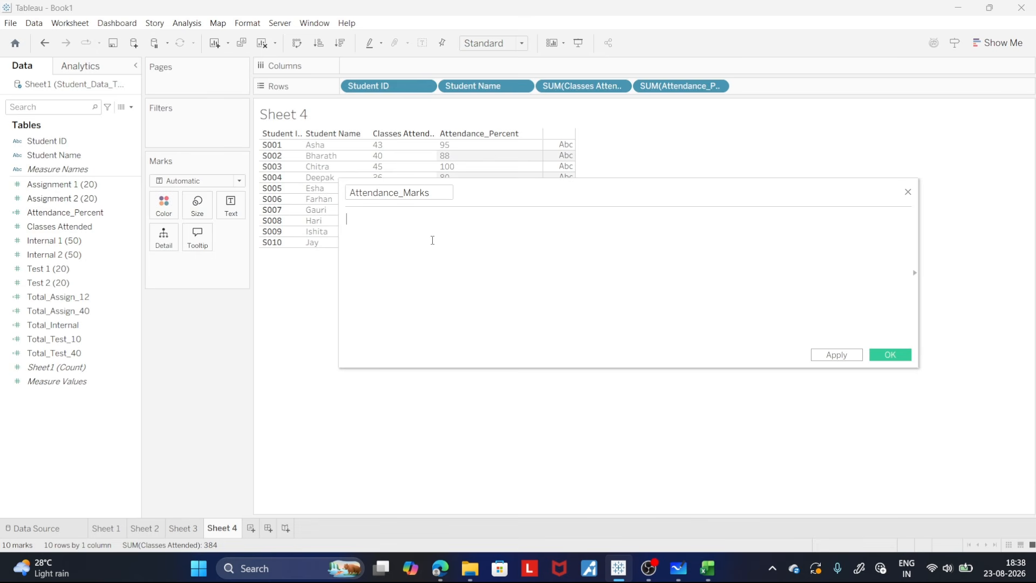
pyautogui.write('if')
pyautogui.press('BackSpace')
pyautogui.press('BackSpace')
pyautogui.press('BackSpace')
pyautogui.write('IF [Att')
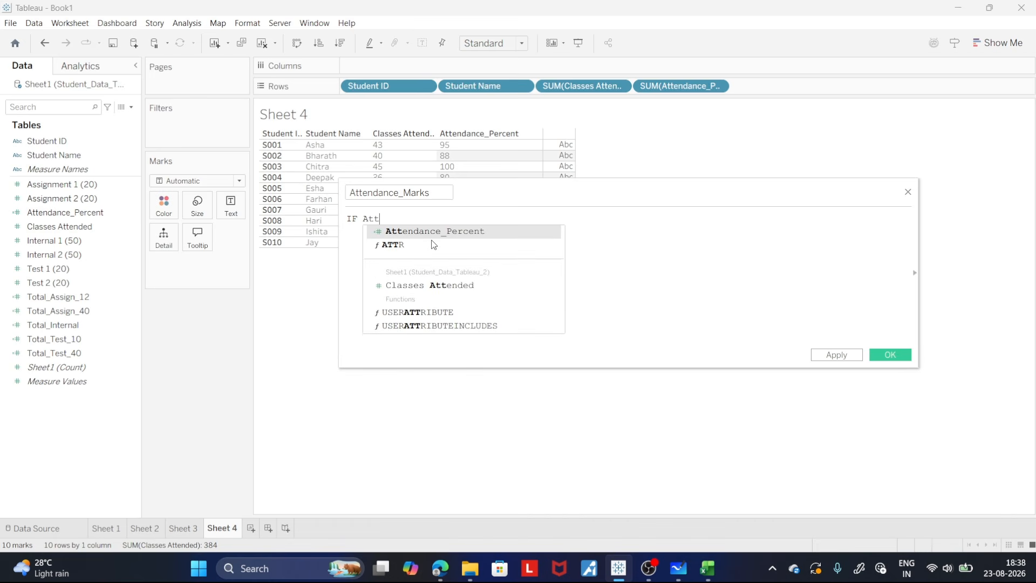
pyautogui.press('Return')
# - Complete the first condition with >= 92 THEN 3
pyautogui.write('>=')
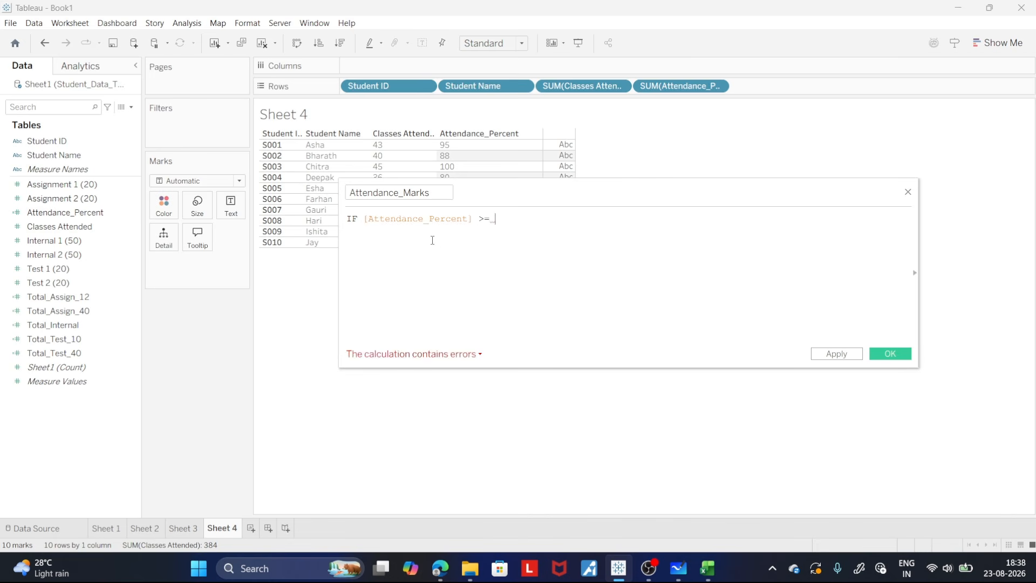
pyautogui.write(' 92 T')
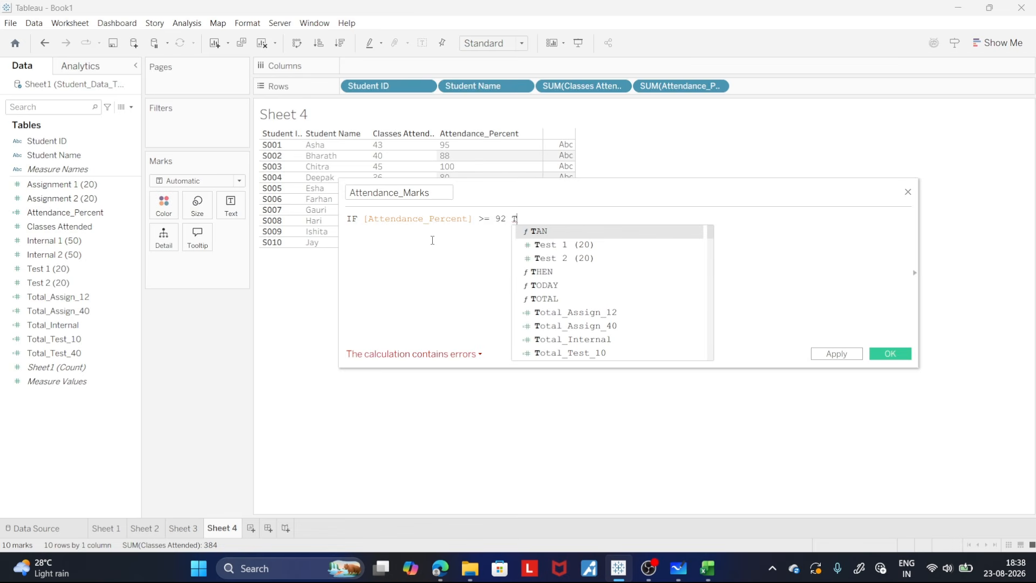
pyautogui.press('Down')
pyautogui.press('Down')
pyautogui.press('Down')
pyautogui.press('Return')
pyautogui.write('3')
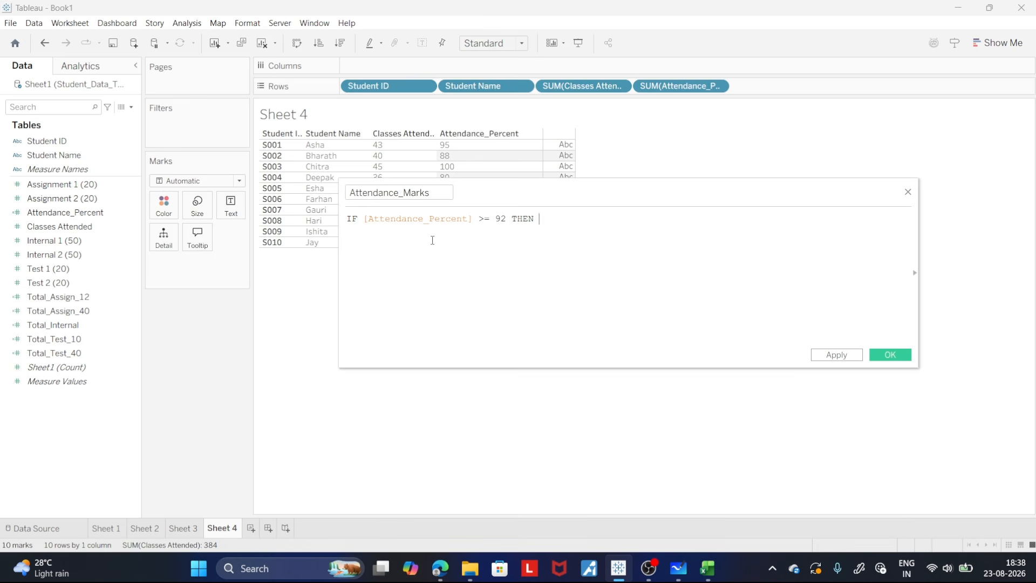
# - Start a second formula line with ELSEIF [Attendance_Percent] >=
pyautogui.press('Return')
pyautogui.write('el')
pyautogui.press('Down')
pyautogui.press('Return')
pyautogui.write('at')
pyautogui.press('Down')
pyautogui.press('Down')
pyautogui.press('Return')
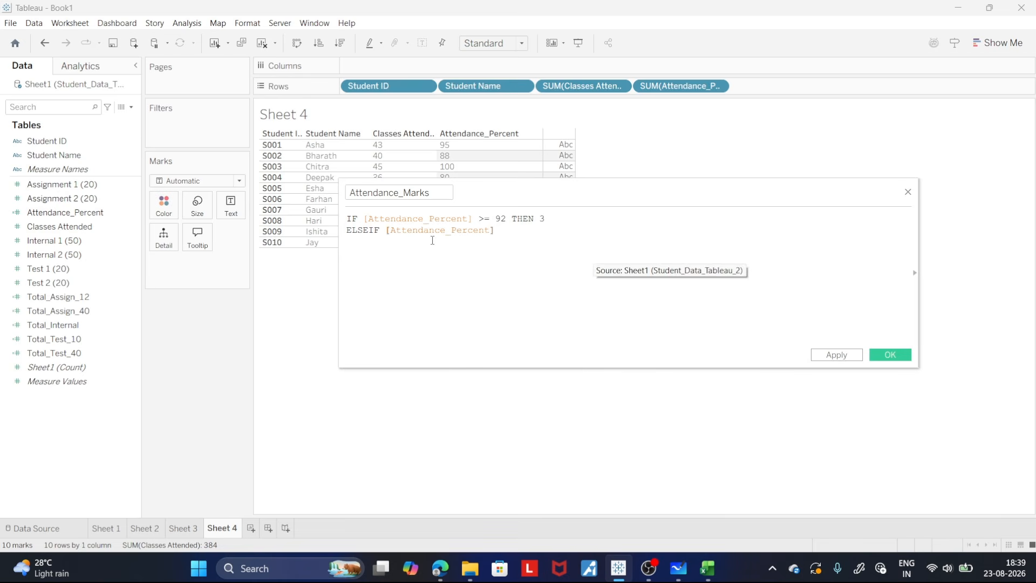
pyautogui.write('>')
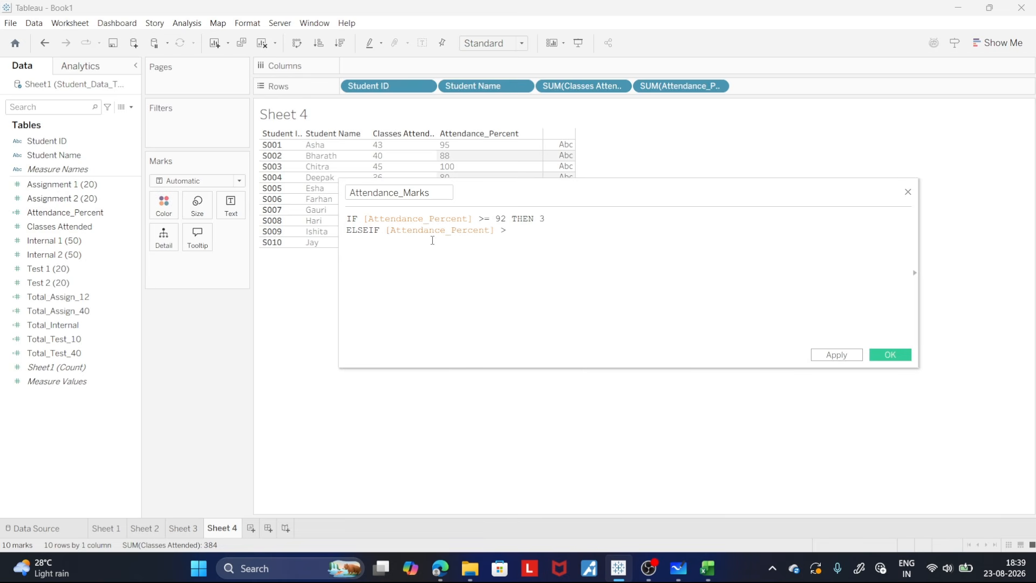
pyautogui.write('=')
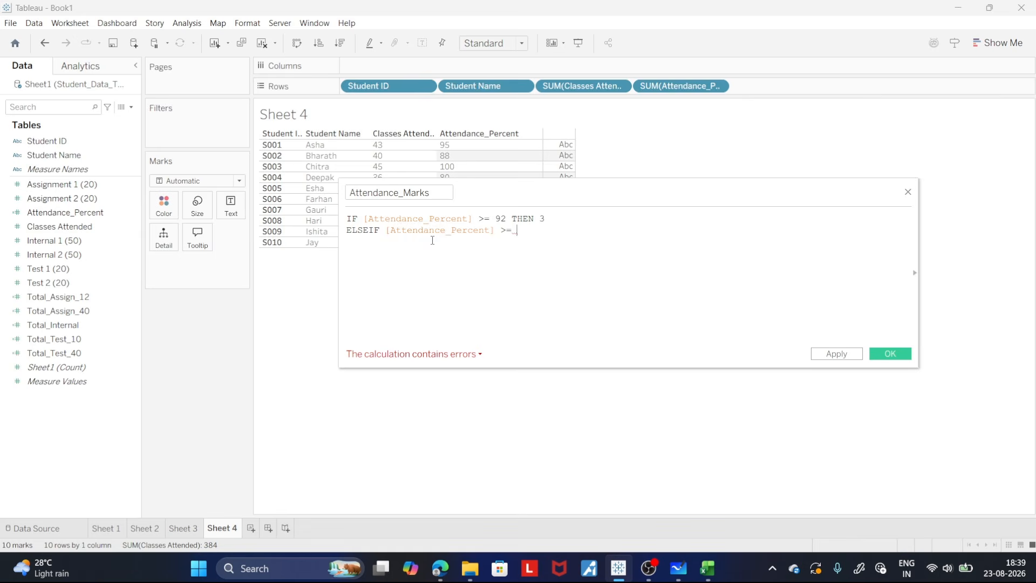
# - Check the second attendance band in Microsoft Whiteboard and complete the ELSEIF line in Tableau with 82 AND [Attendance_Percent] < 92 THEN 2
pyautogui.click(680, 568)
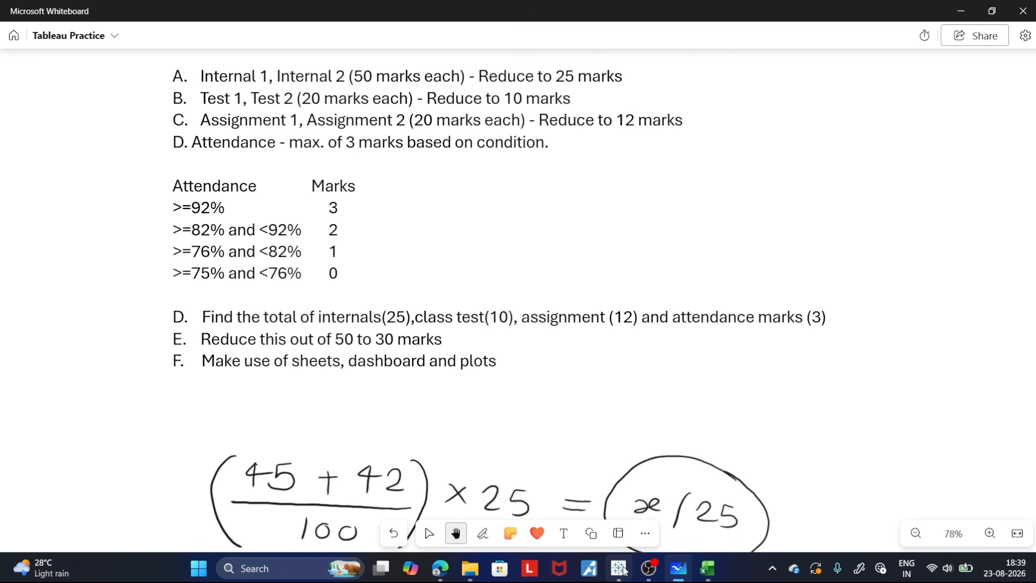
pyautogui.moveTo(621, 570)
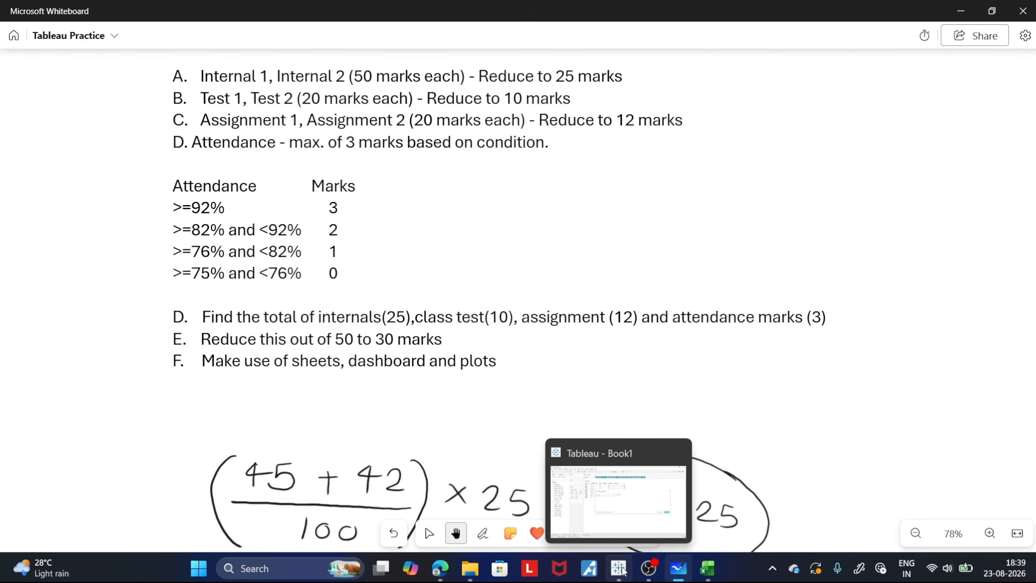
pyautogui.click(620, 568)
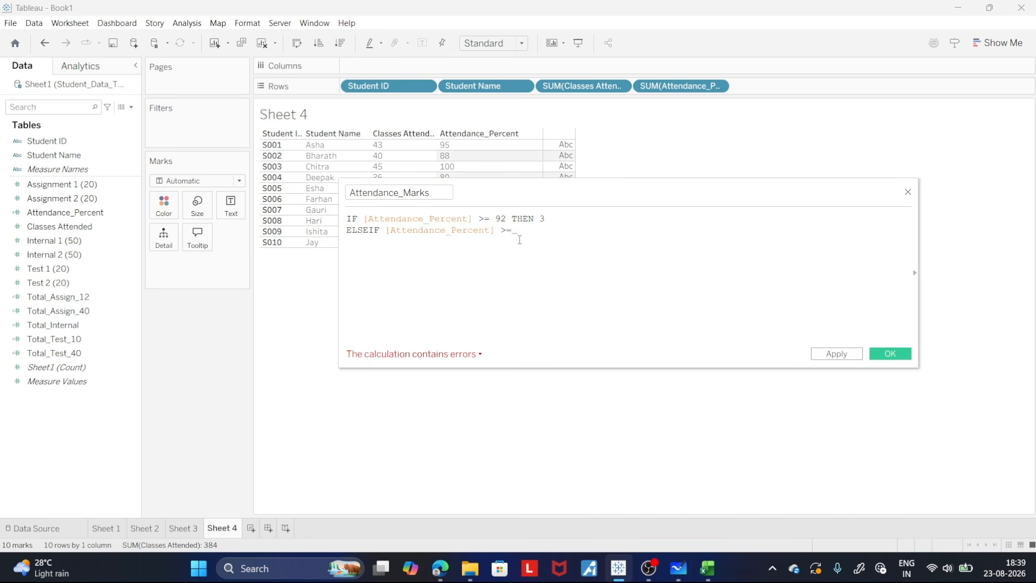
pyautogui.write('82 a')
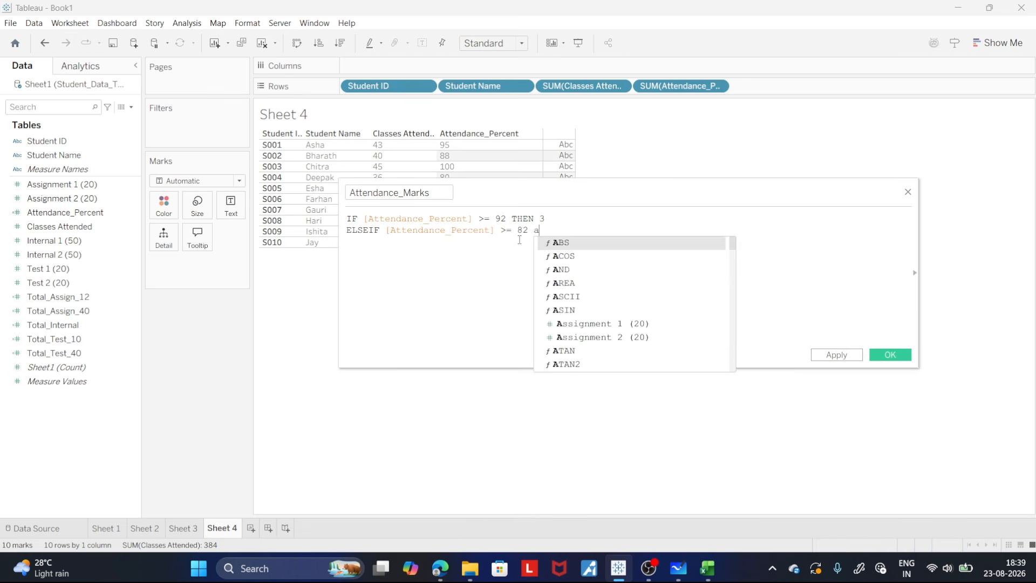
pyautogui.press('BackSpace')
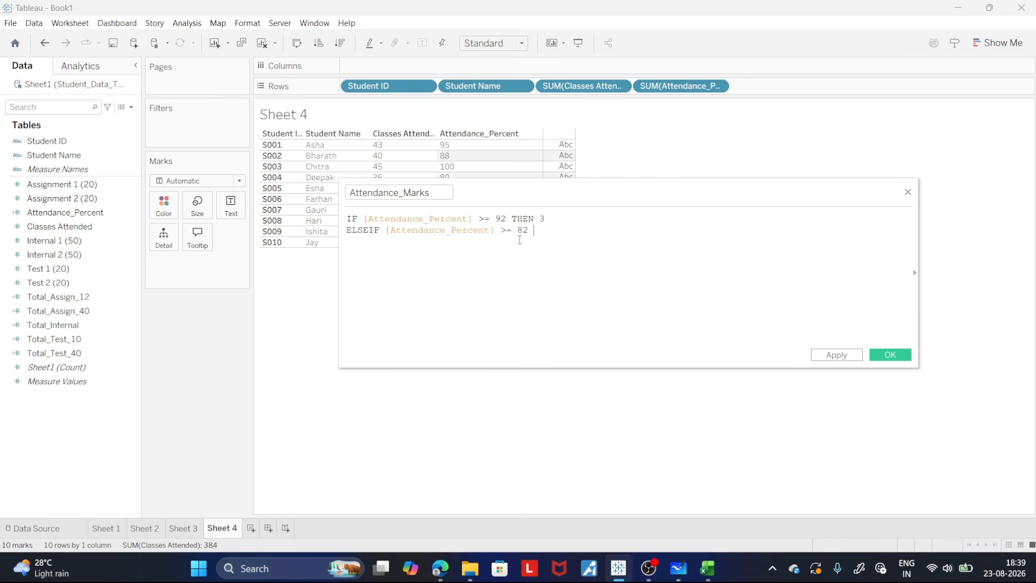
pyautogui.write('AND')
pyautogui.write(' [Attendance_Percent]')
pyautogui.press('Return')
pyautogui.write('< 92 THEN')
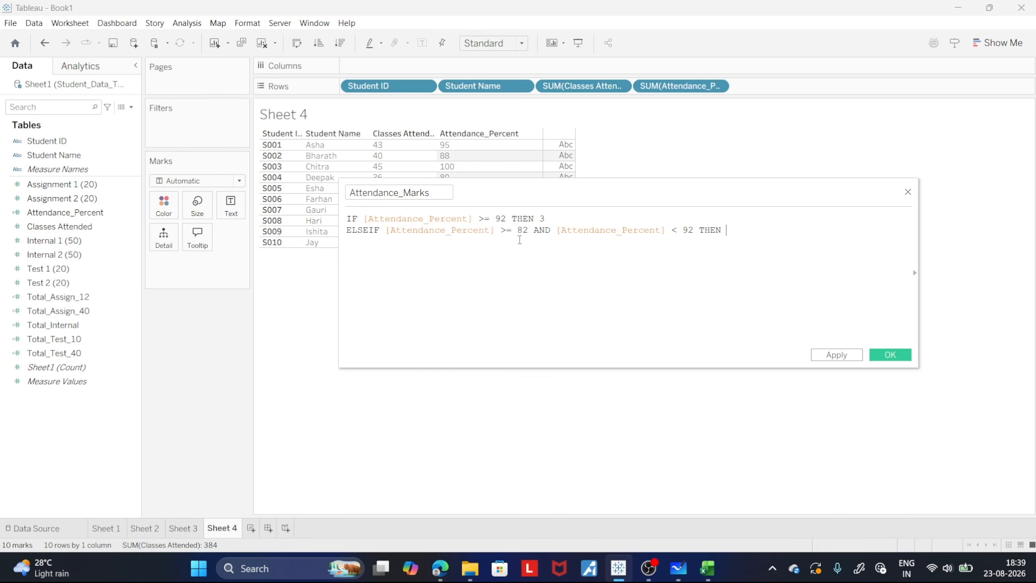
pyautogui.write(' 2')
# - Start a third formula line with ELSEIF [Attendance_Percent] >=
pyautogui.press('Return')
pyautogui.write('el')
pyautogui.press('Down')
pyautogui.press('Return')
pyautogui.write('att')
pyautogui.press('Return')
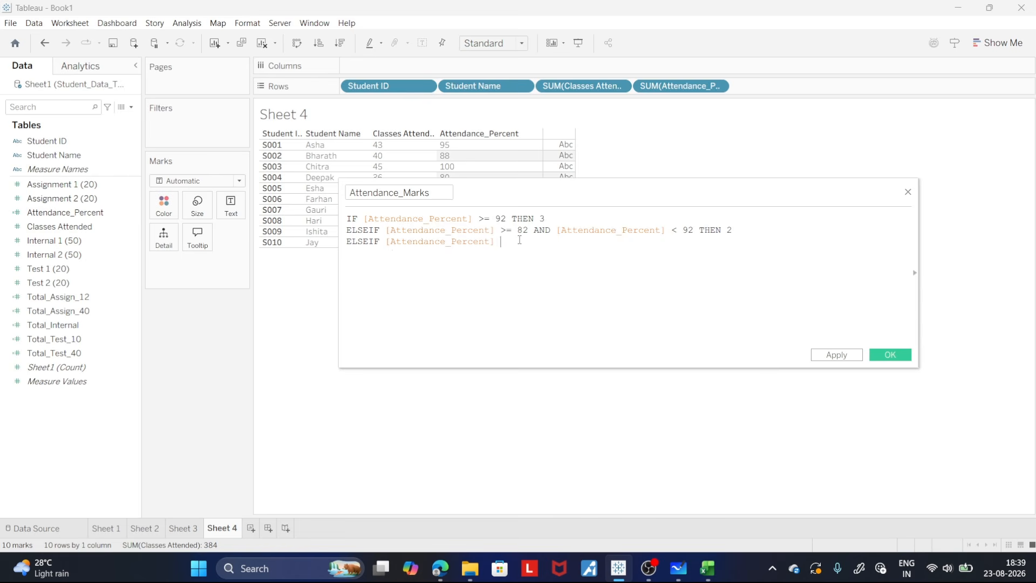
pyautogui.write('>=')
# - Check the third attendance band in Microsoft Whiteboard and continue the third line in Tableau with 76 AND
pyautogui.click(678, 574)
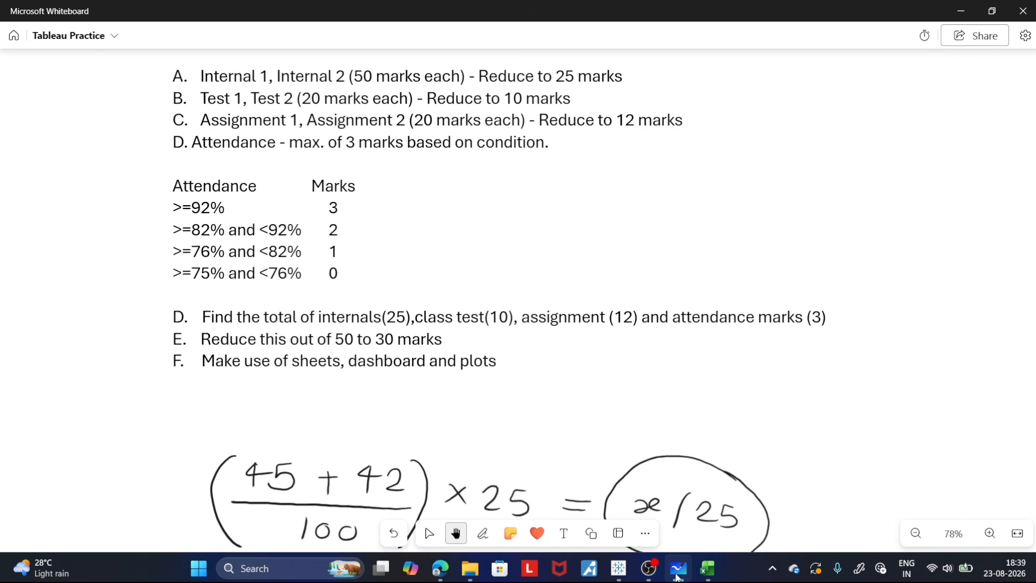
pyautogui.click(618, 568)
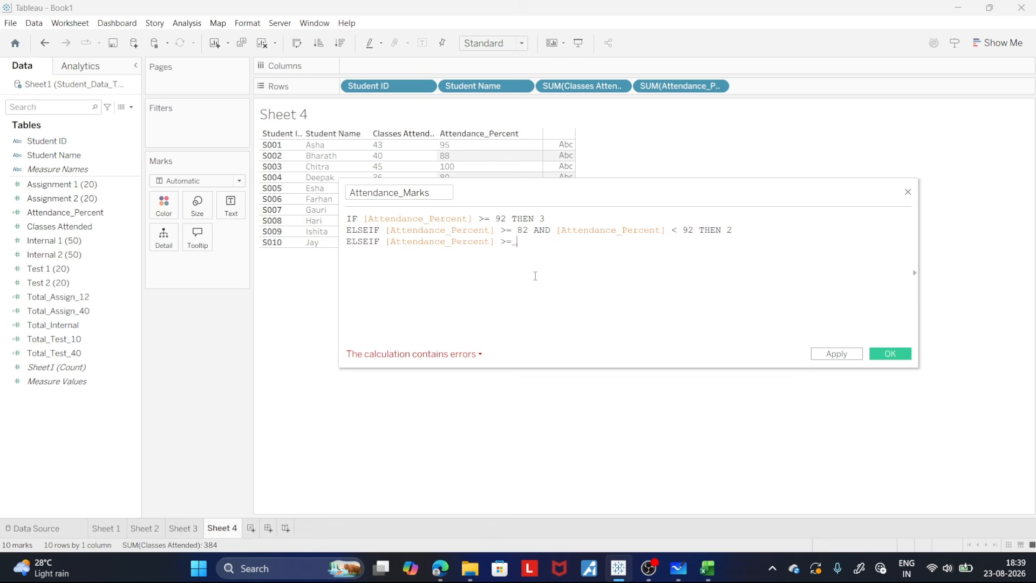
pyautogui.write('76 and')
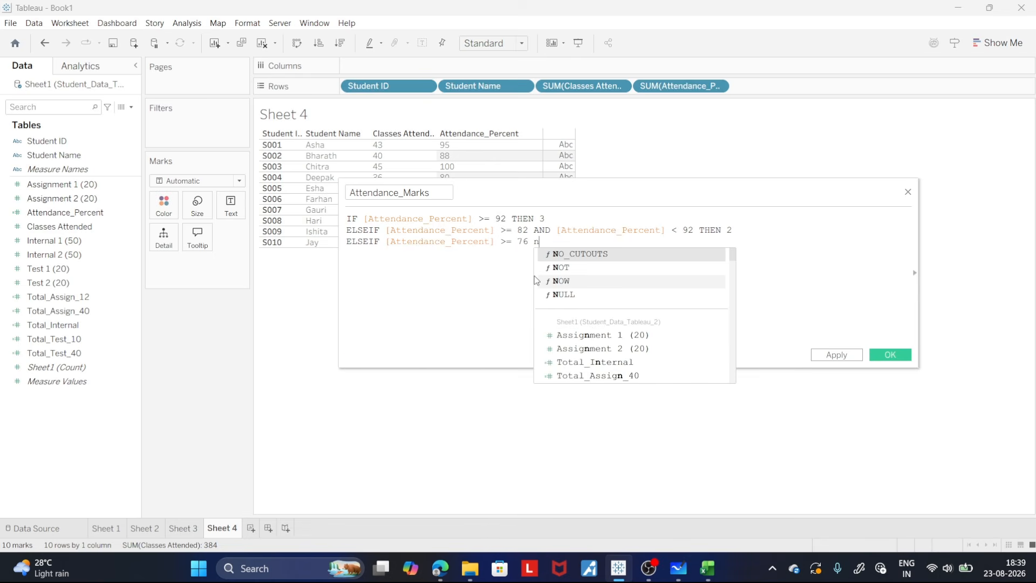
pyautogui.press('BackSpace')
pyautogui.press('BackSpace')
pyautogui.press('BackSpace')
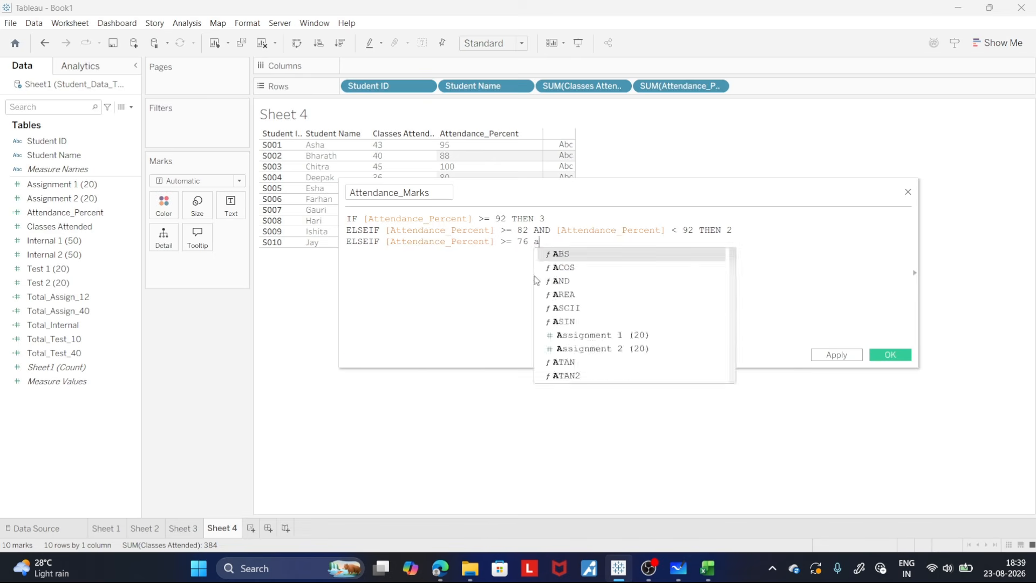
pyautogui.write('and')
pyautogui.press('BackSpace')
pyautogui.press('Down')
pyautogui.press('Down')
pyautogui.press('Return')
# - Complete the third formula line with AND [Attendance_Percent] < 82 THEN 1
pyautogui.write('at')
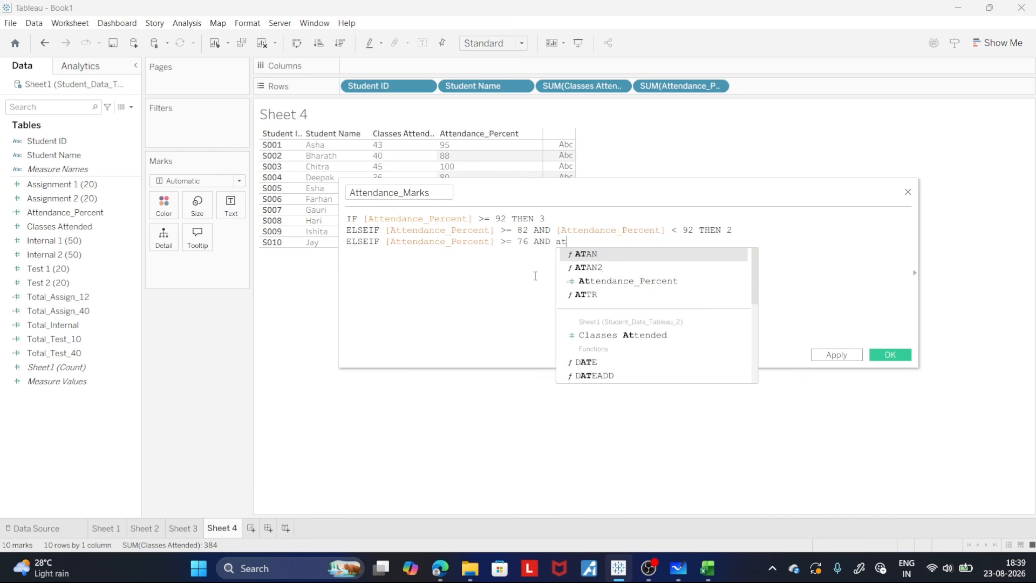
pyautogui.press('Down')
pyautogui.press('Down')
pyautogui.press('Down')
pyautogui.press('Up')
pyautogui.press('Return')
pyautogui.write('<')
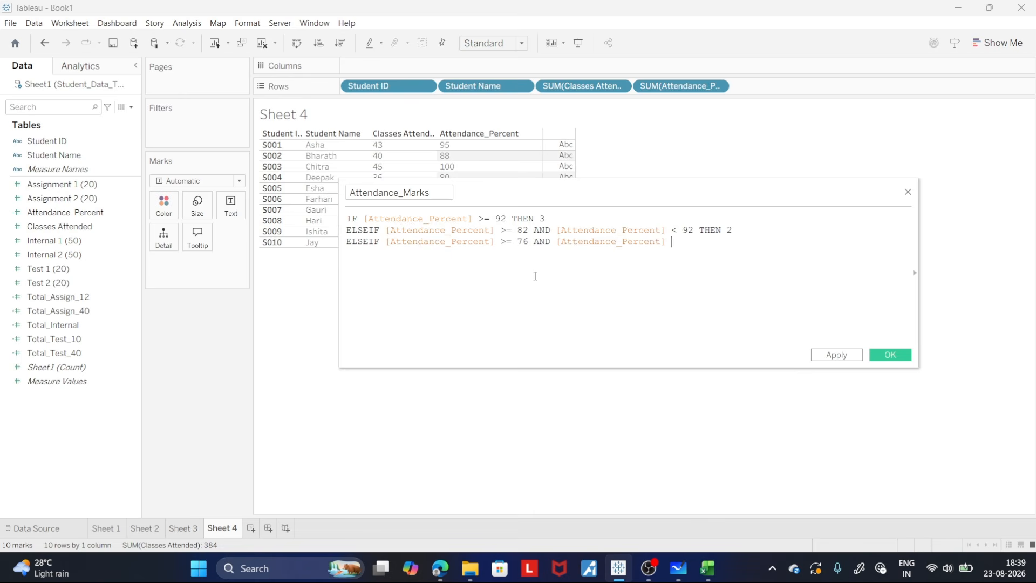
pyautogui.write(' 82 th')
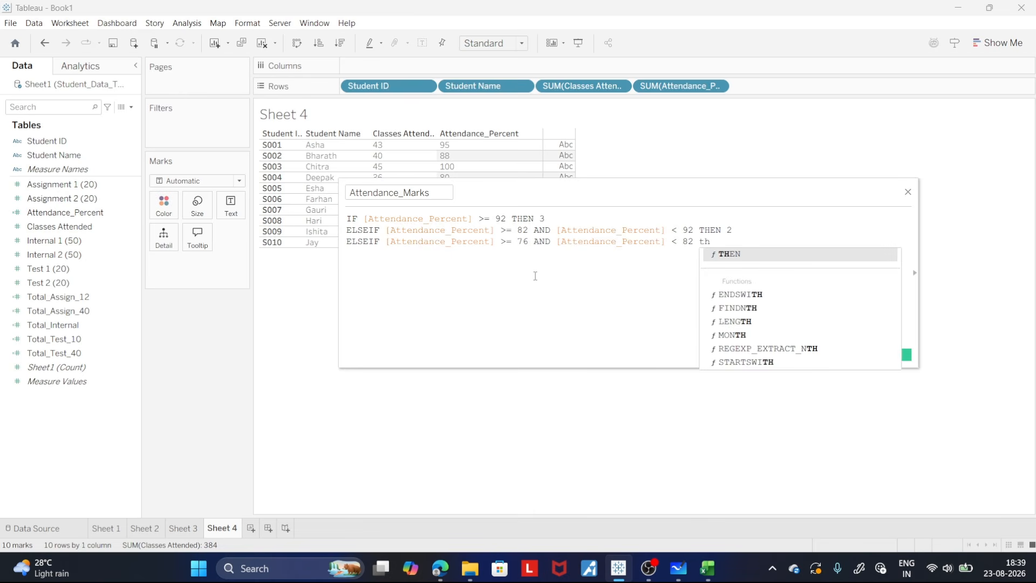
pyautogui.press('Return')
pyautogui.write('2')
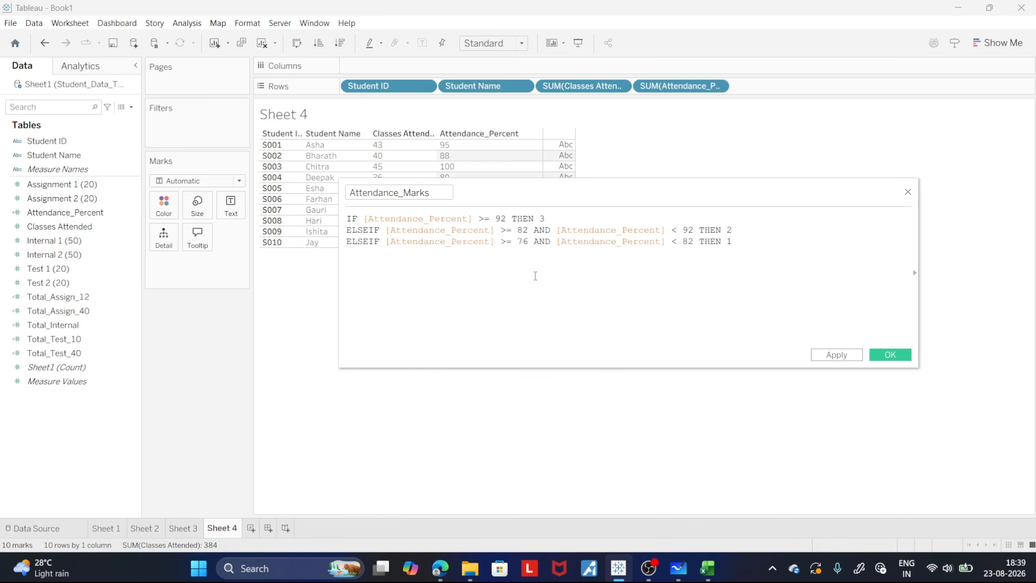
# - Start a fourth formula line with ELSEIF [Attendance_Percent] >=
pyautogui.press('Return')
pyautogui.write('el')
pyautogui.press('Return')
pyautogui.write('at')
pyautogui.press('Return')
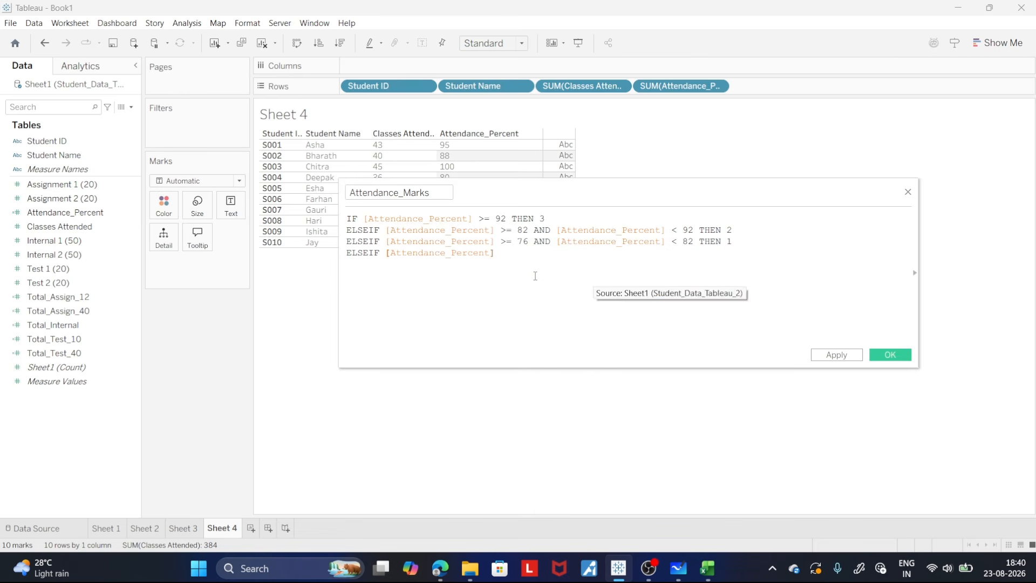
pyautogui.write('>=')
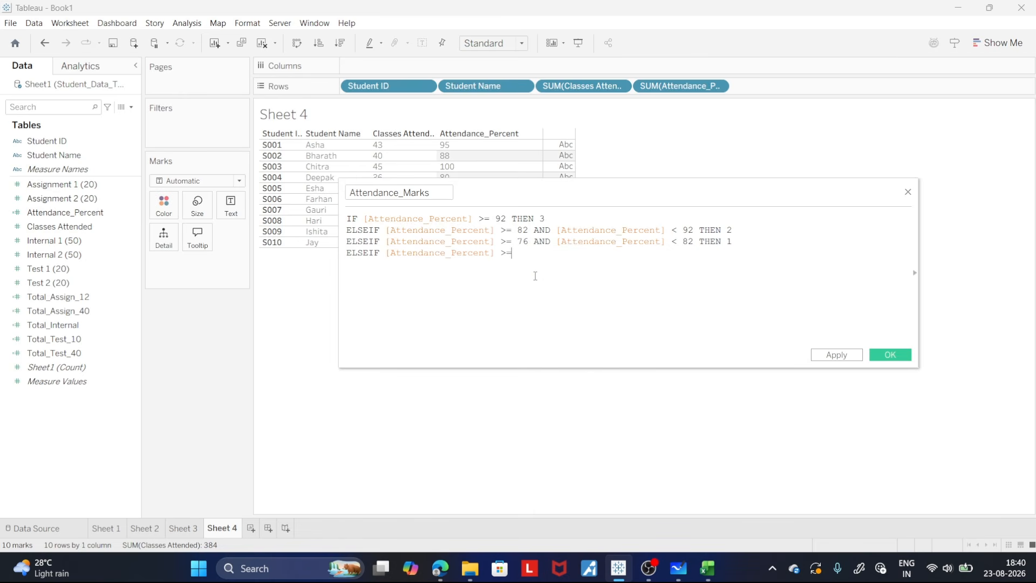
# - Check the fourth attendance band in Microsoft Whiteboard and continue the fourth line in Tableau with 75 AND [Attendance_Percent]
pyautogui.click(678, 568)
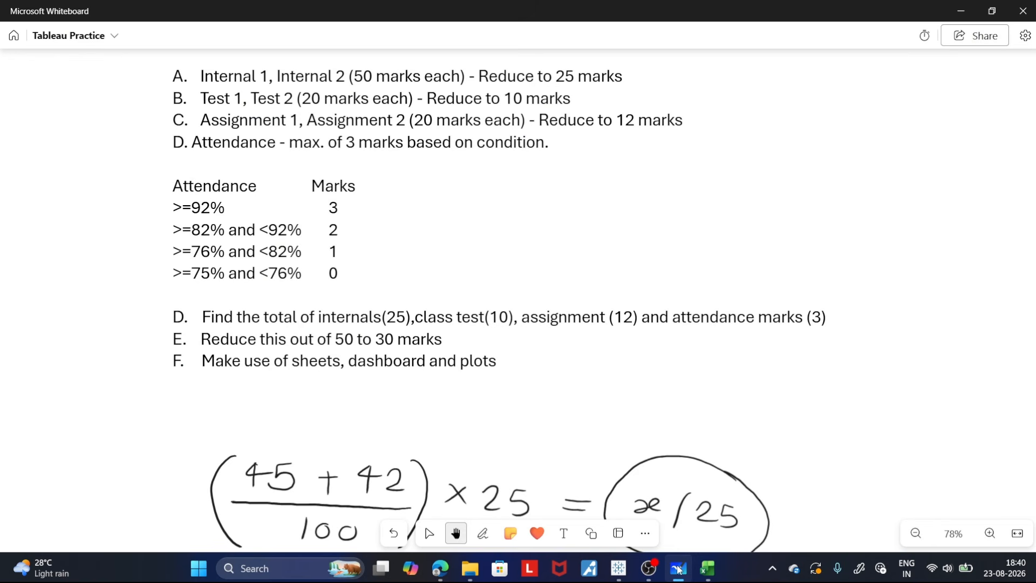
pyautogui.click(619, 568)
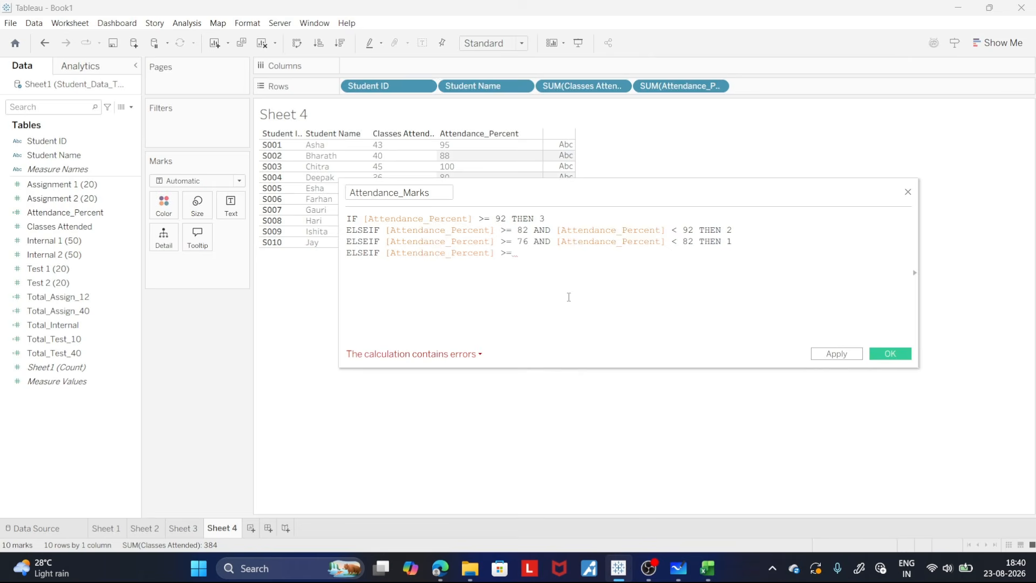
pyautogui.write('75 ')
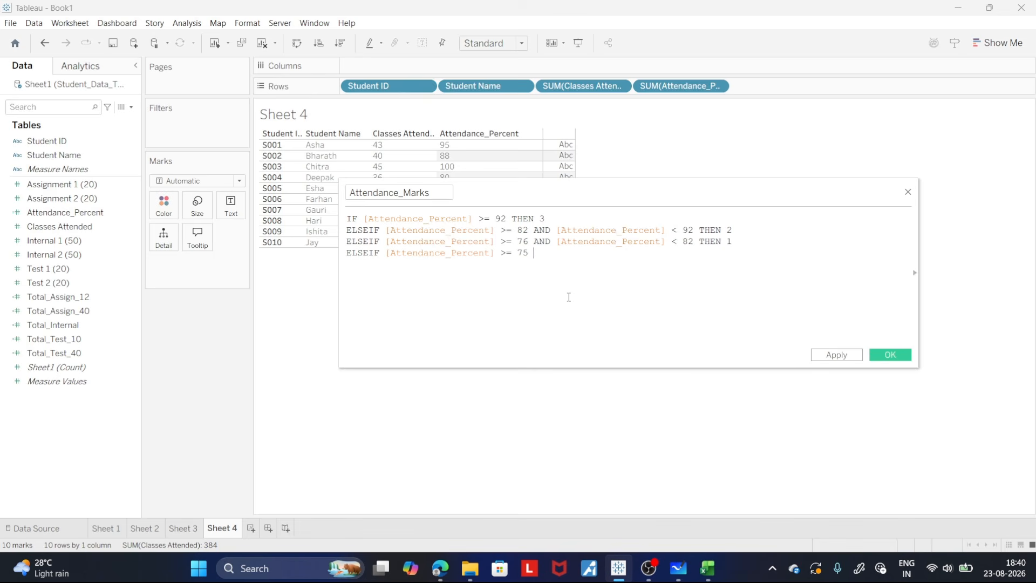
pyautogui.write('an')
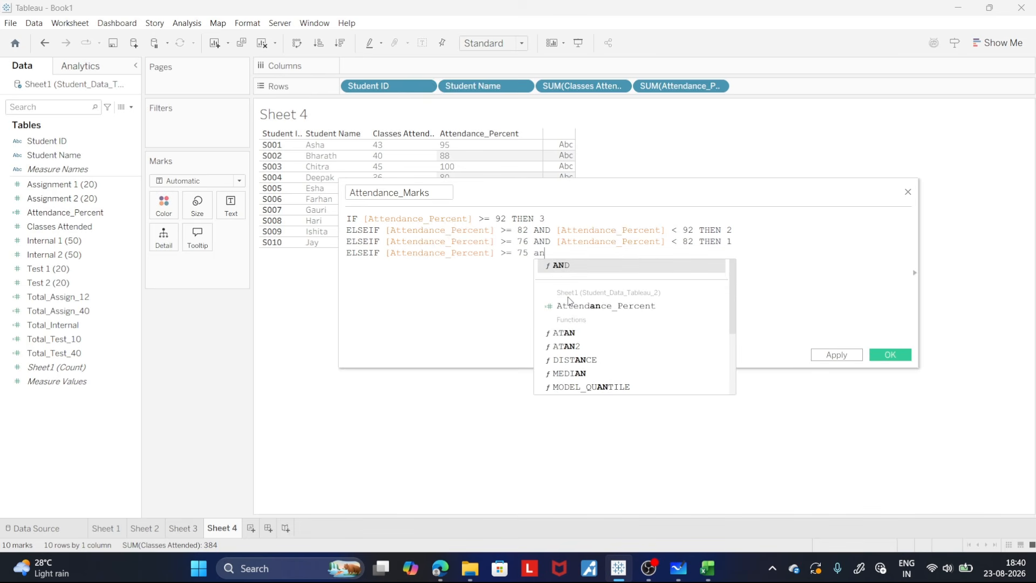
pyautogui.press('BackSpace')
pyautogui.press('BackSpace')
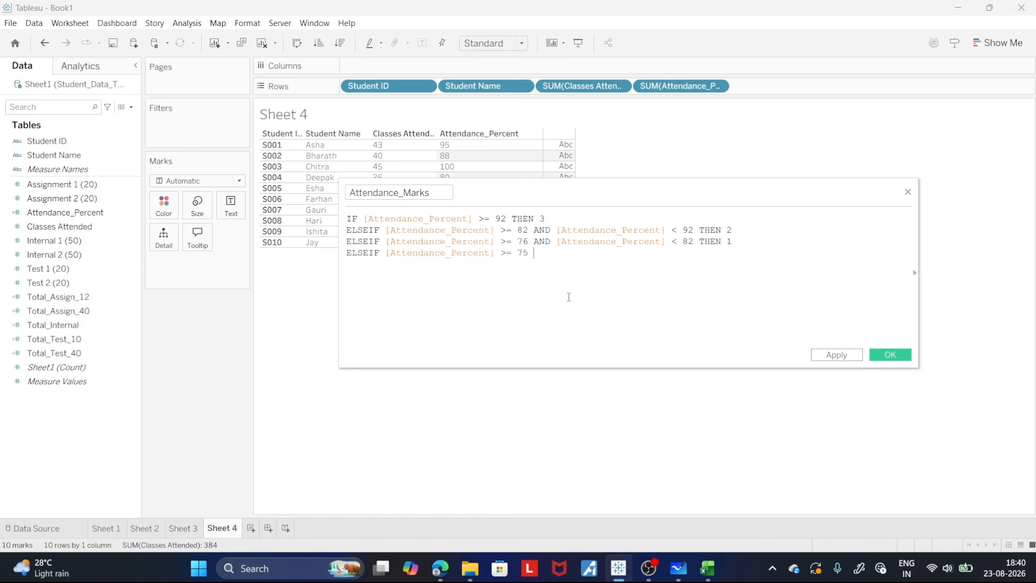
pyautogui.write('AND')
pyautogui.write(' att')
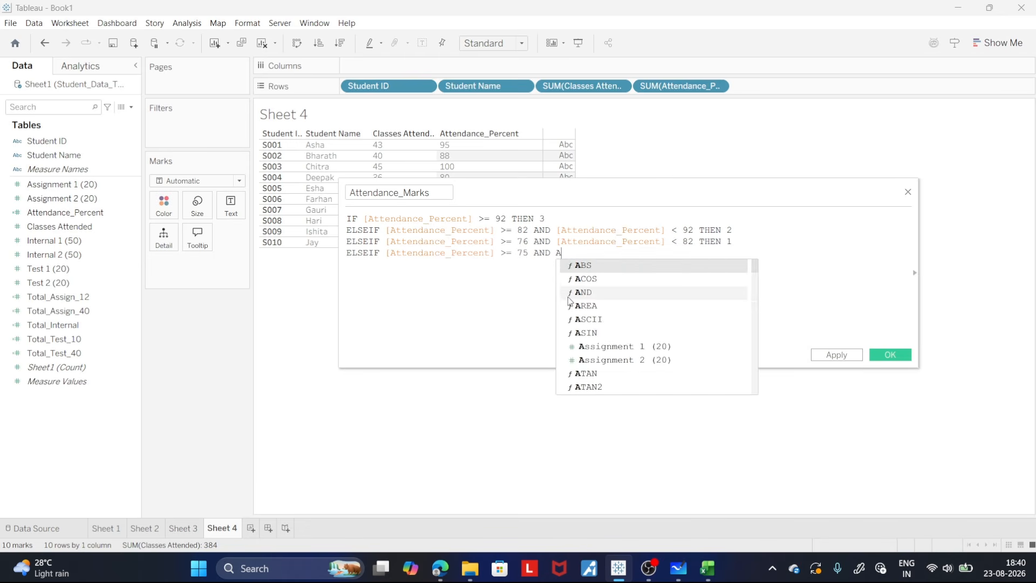
pyautogui.press('Return')
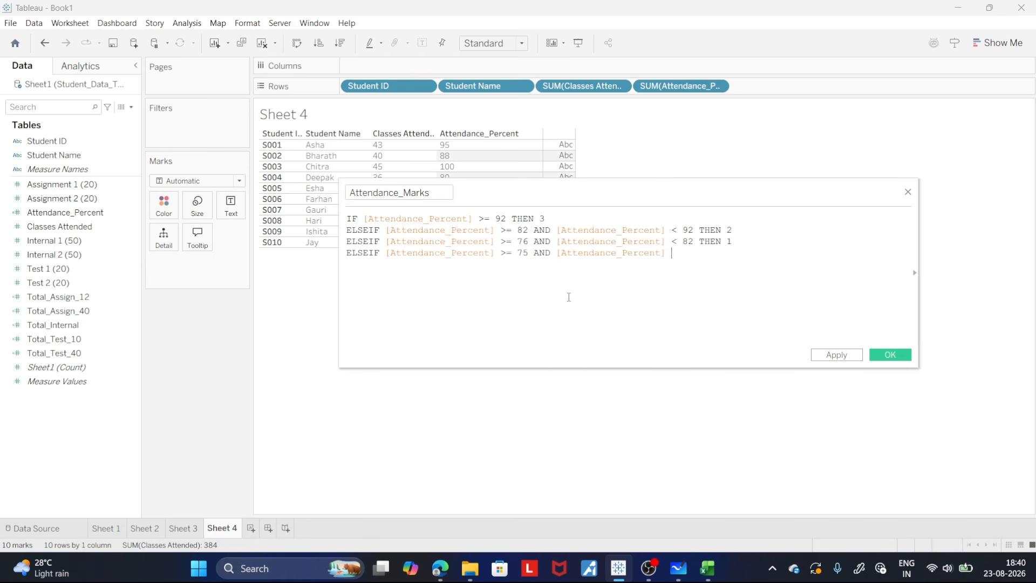
# - Complete the fourth formula line with < 76 THEN 0
pyautogui.write('< 76 th')
pyautogui.press('Return')
pyautogui.write('0')
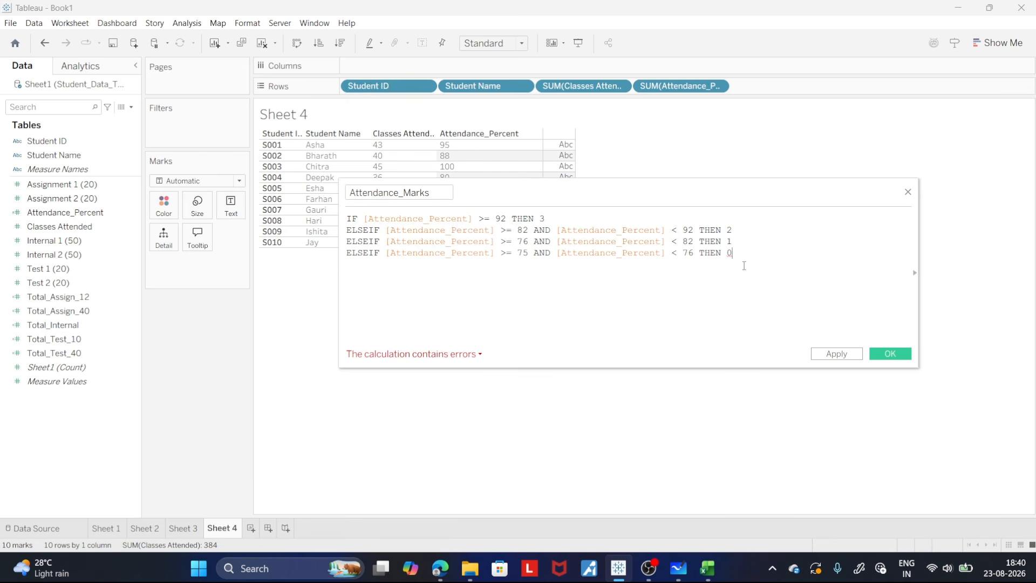
# - Close the IF formula with END and move the calculation editor below the student table
pyautogui.press('Return')
pyautogui.write('e')
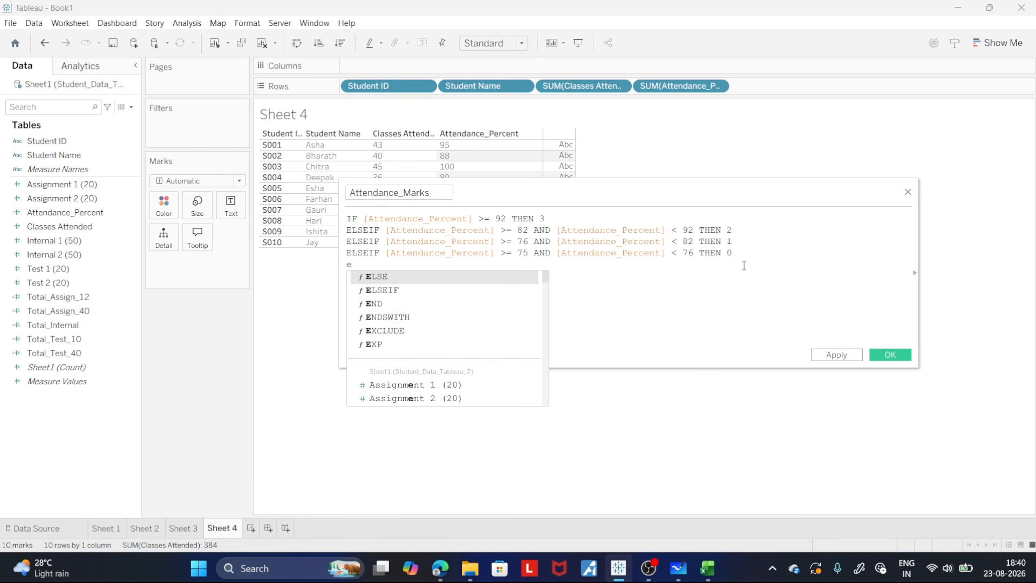
pyautogui.press('Down')
pyautogui.press('Down')
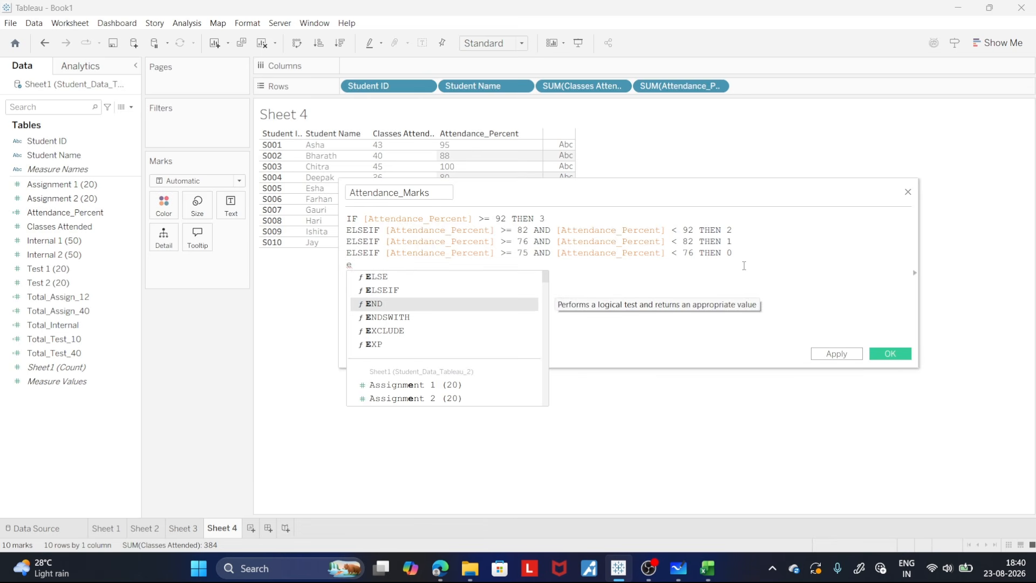
pyautogui.press('Return')
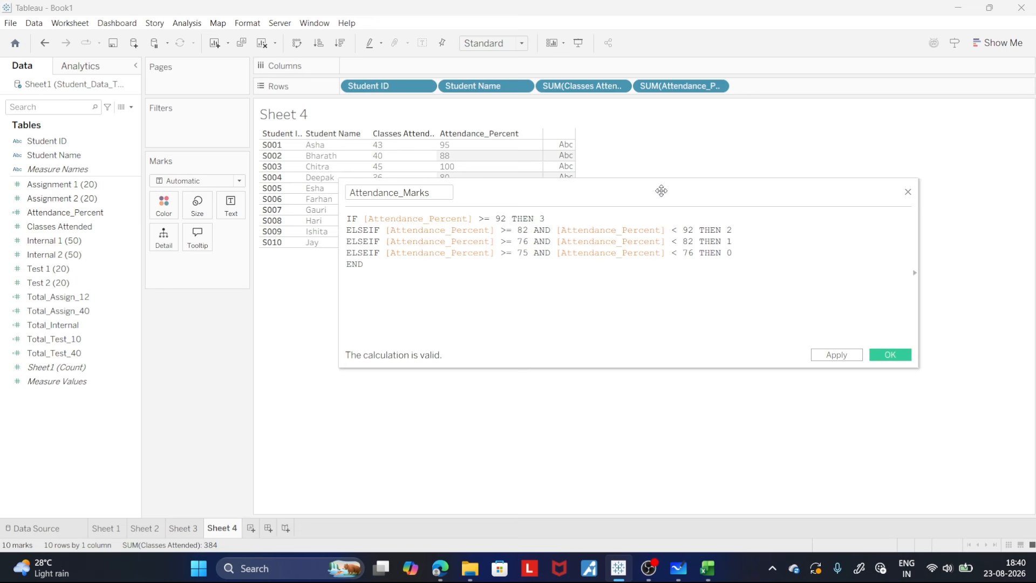
pyautogui.moveTo(661, 191); pyautogui.dragTo(632, 286)
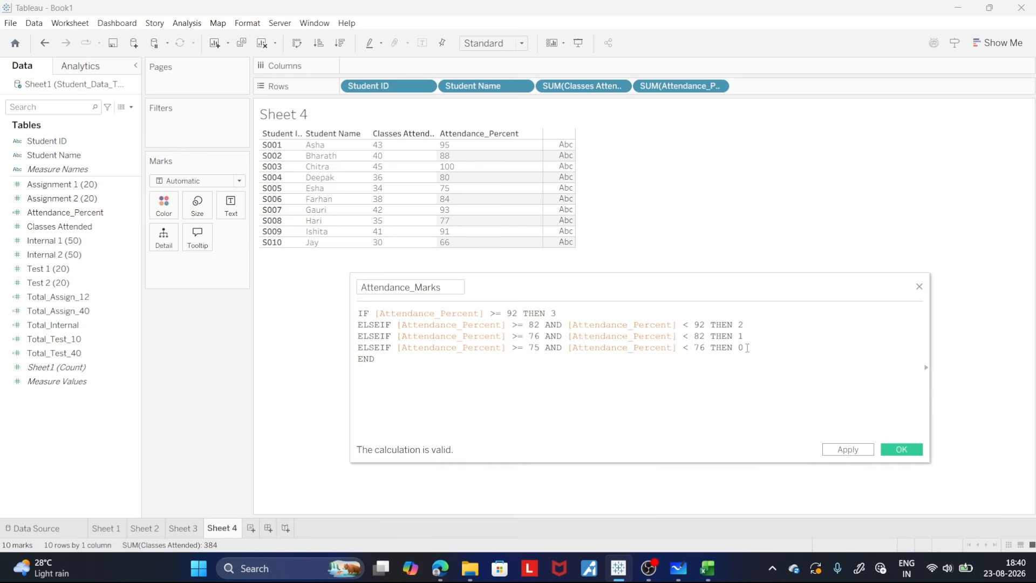
# - Reduce the last ELSEIF line of the Attendance_Marks formula to ELSE 0 by removing its condition and THEN
pyautogui.moveTo(750, 348); pyautogui.dragTo(381, 348)
pyautogui.click(720, 348)
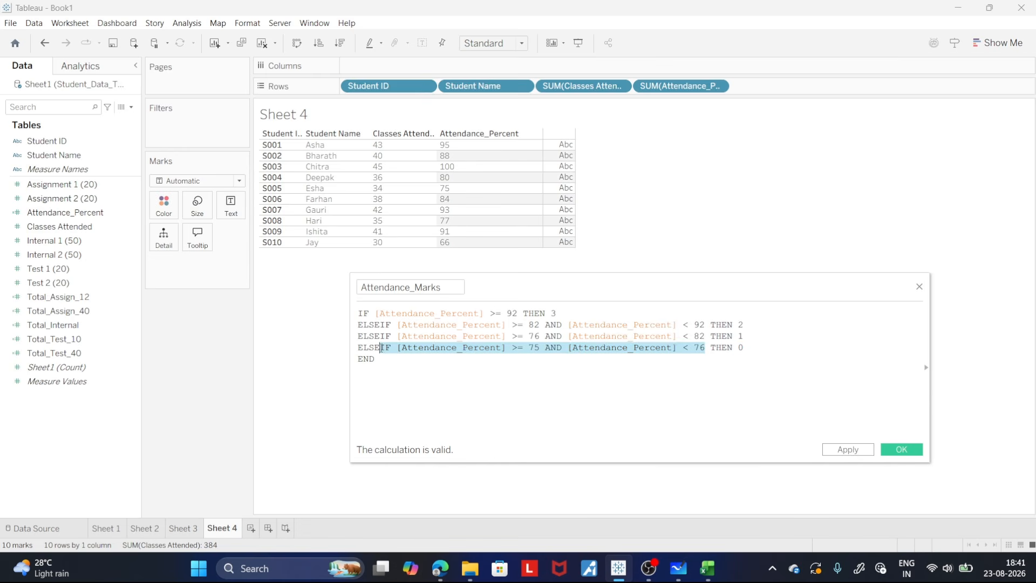
pyautogui.press('BackSpace')
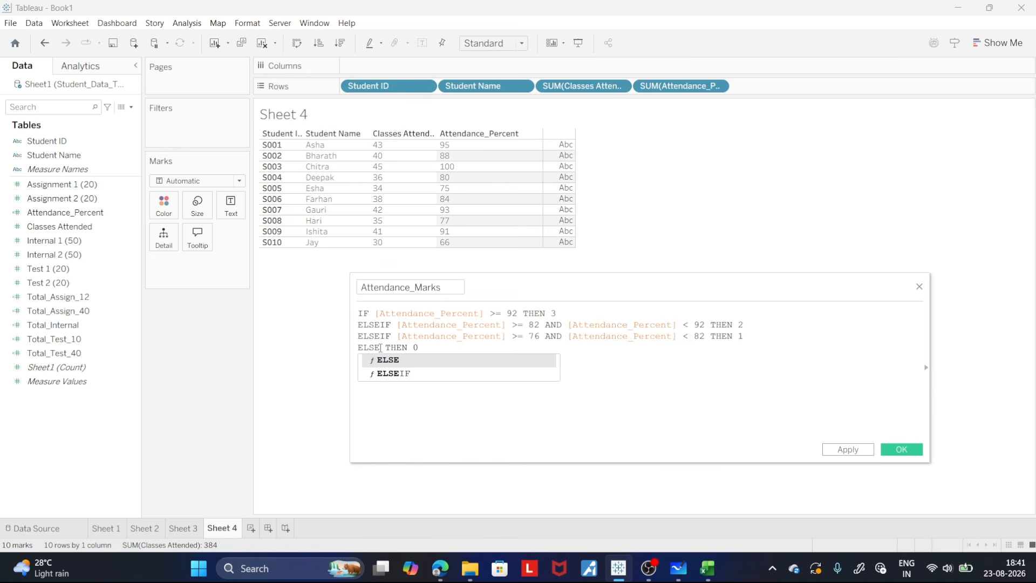
pyautogui.click(574, 347)
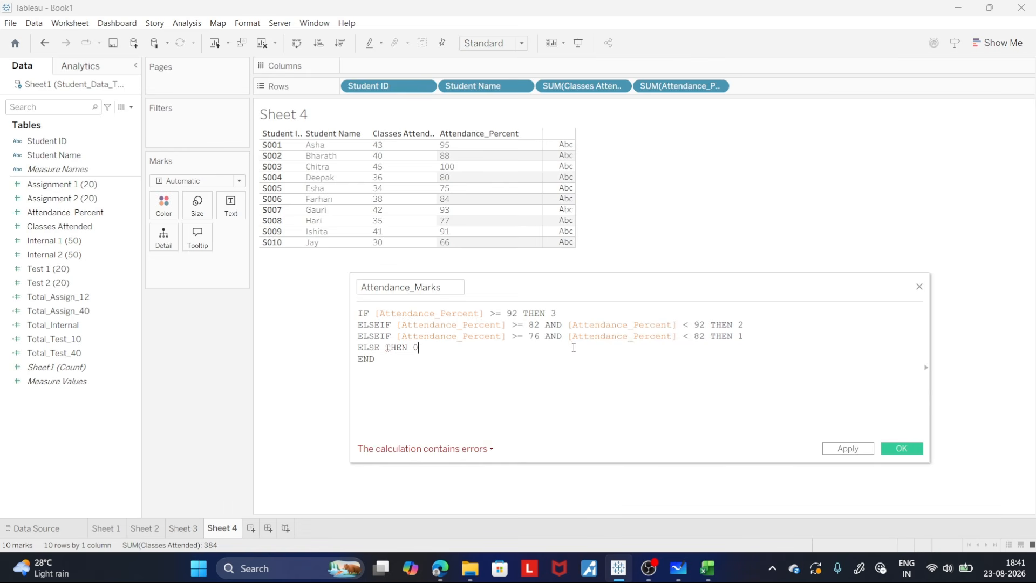
pyautogui.click(408, 348)
pyautogui.press('BackSpace')
pyautogui.press('BackSpace')
pyautogui.press('BackSpace')
pyautogui.press('BackSpace')
pyautogui.press('BackSpace')
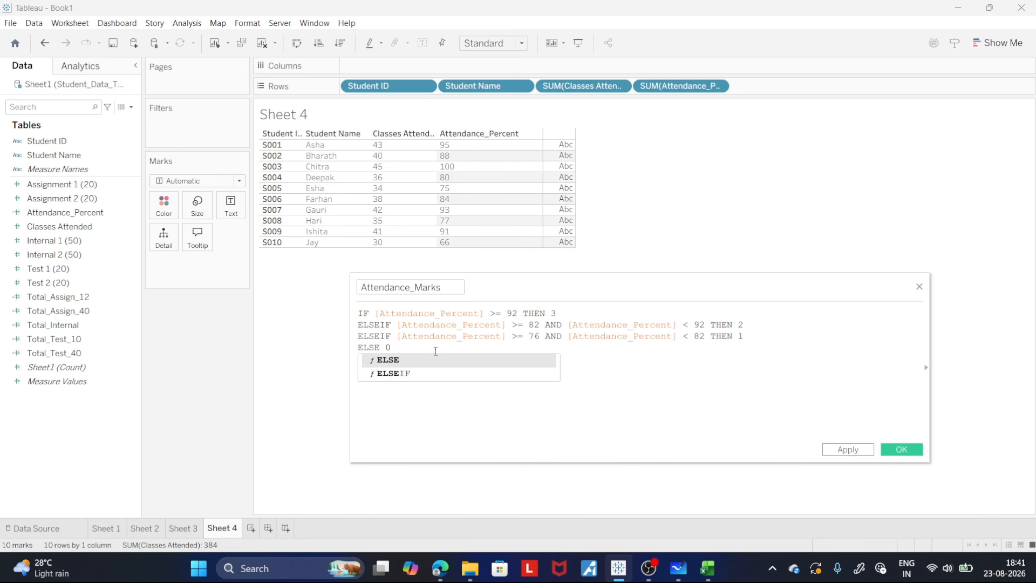
pyautogui.click(634, 356)
pyautogui.click(392, 353)
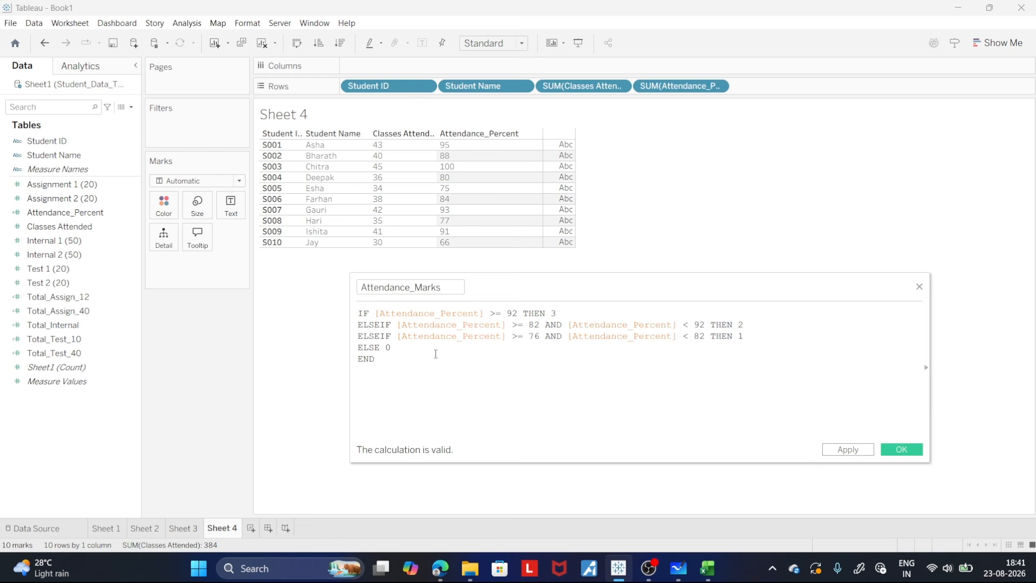
# - Save the Attendance_Marks calculation and add the field to the end of Sheet 4's rows as a discrete value
pyautogui.click(848, 449)
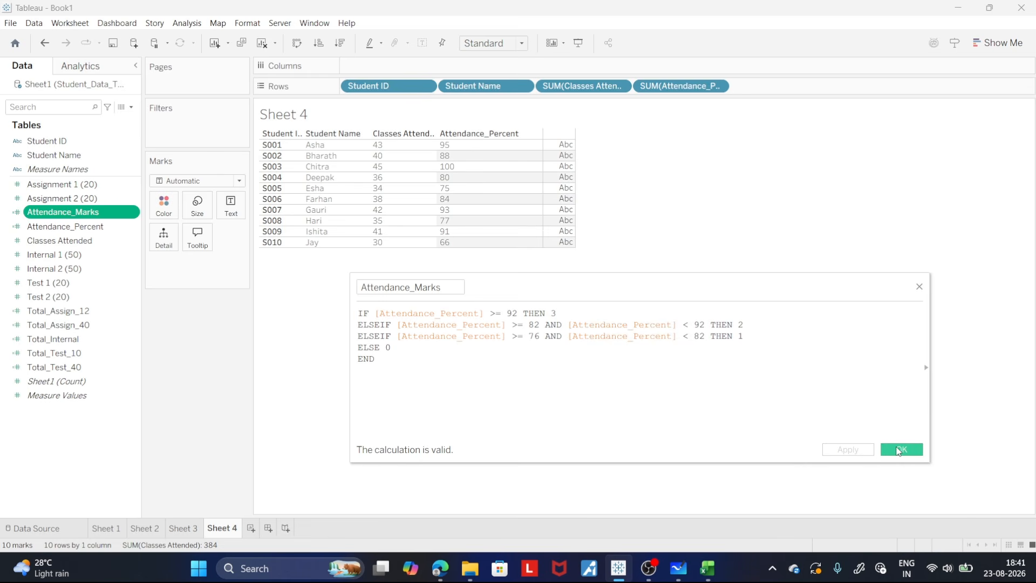
pyautogui.click(901, 449)
pyautogui.moveTo(64, 213); pyautogui.dragTo(781, 89)
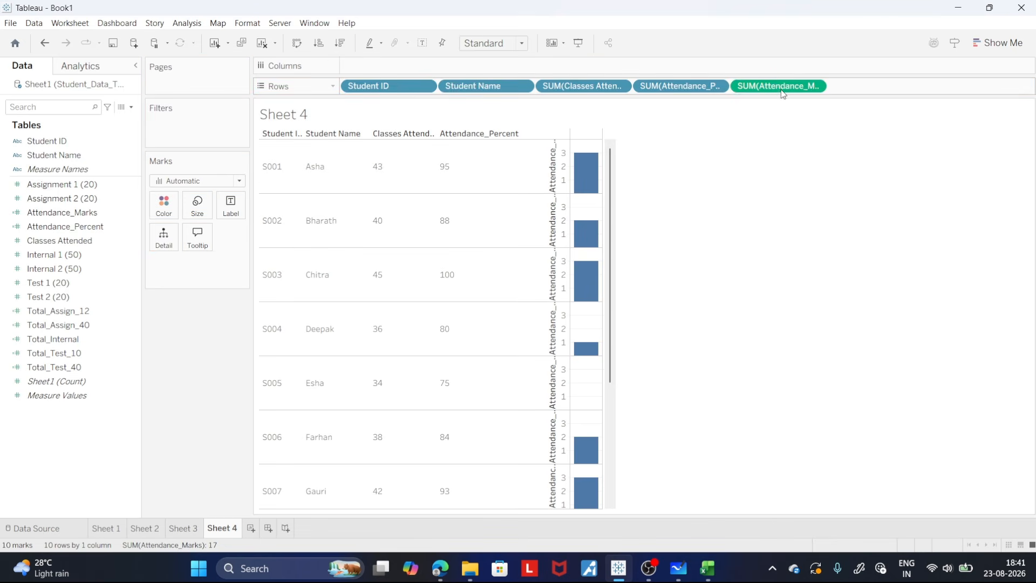
pyautogui.click(815, 87)
pyautogui.click(807, 266)
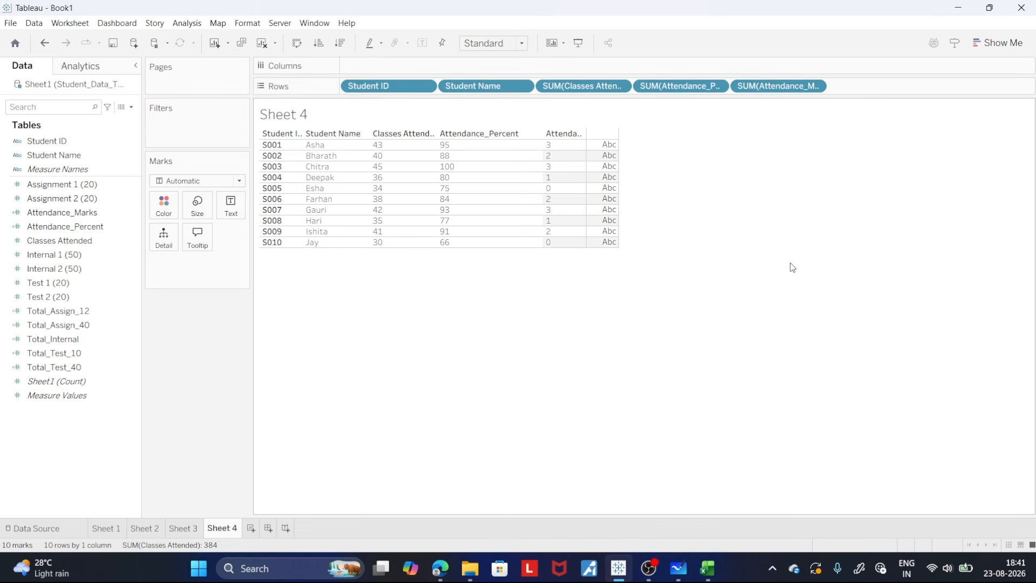
# - Widen the Attendance_Marks column in the Sheet 4 table until its full header shows
pyautogui.click(554, 245)
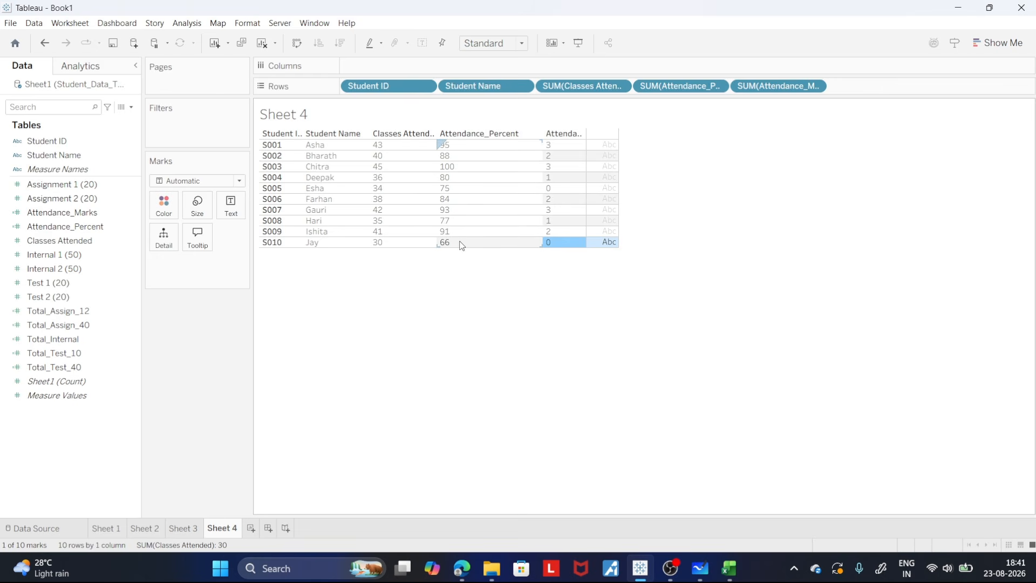
pyautogui.moveTo(583, 242)
pyautogui.moveTo(586, 156); pyautogui.dragTo(627, 165)
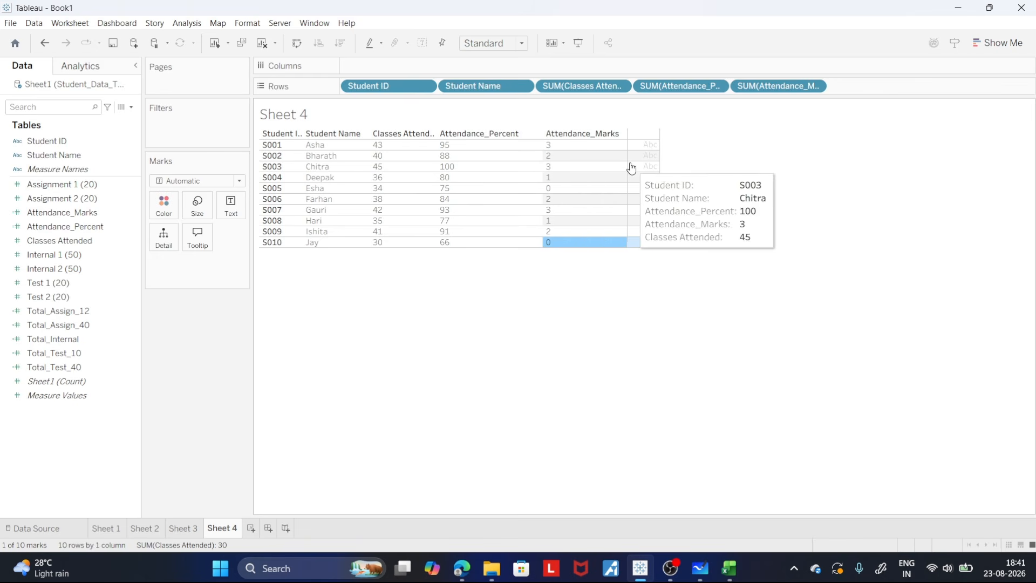
pyautogui.click(645, 287)
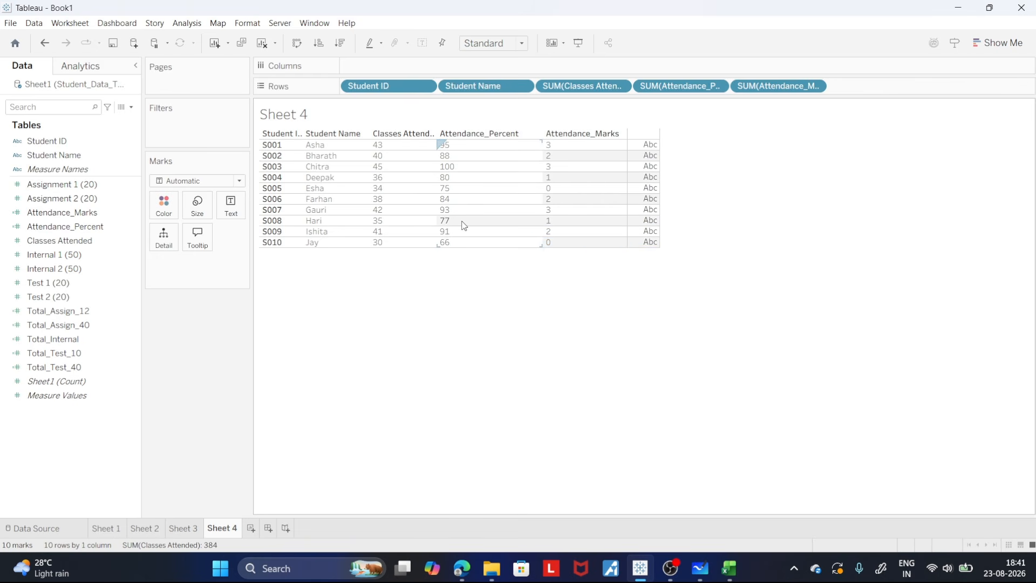
# - Compare the attendance percentage of student S003 with the attendance marks in the same row
pyautogui.moveTo(467, 224)
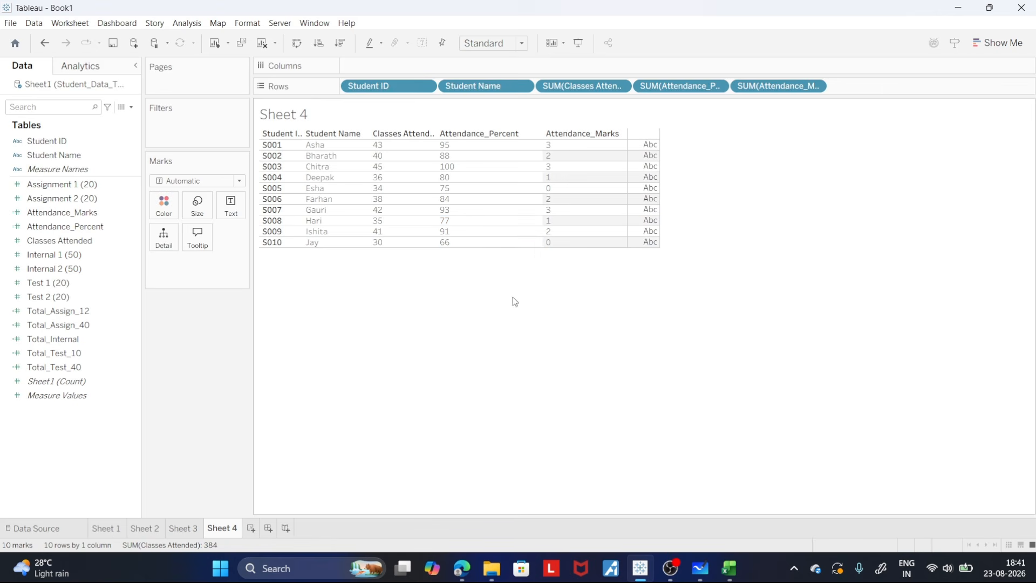
pyautogui.click(453, 168)
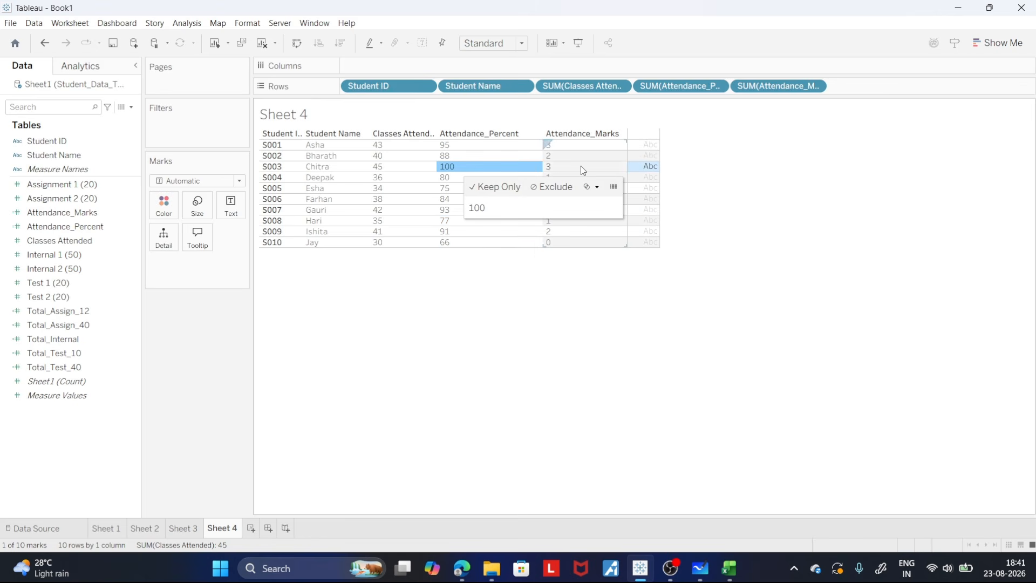
pyautogui.click(580, 166)
pyautogui.click(556, 305)
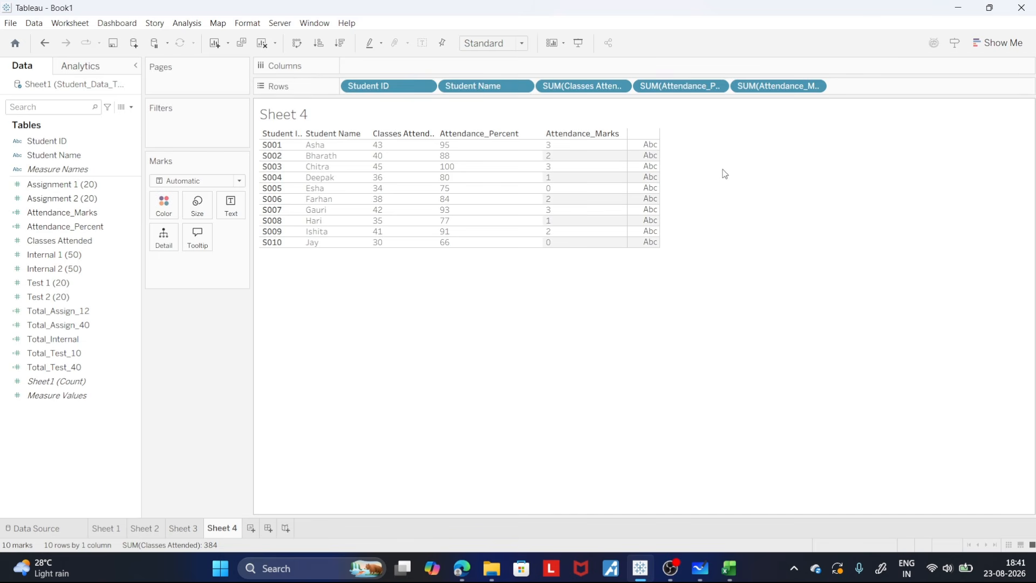
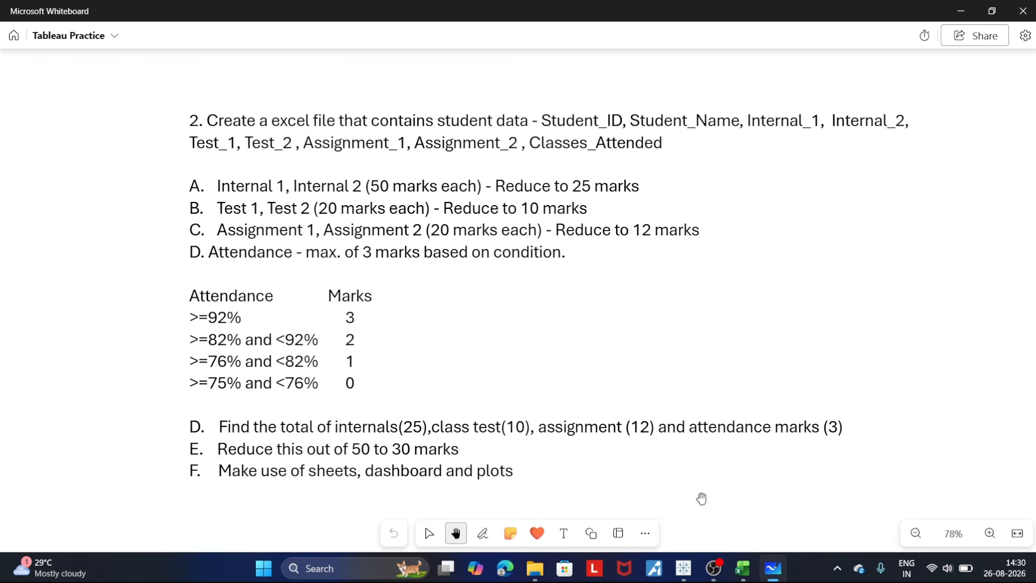
# - Switch to Tableau and create a new worksheet with Student ID and Student Name as rows, widening the Student Name column to show its full header
pyautogui.click(683, 568)
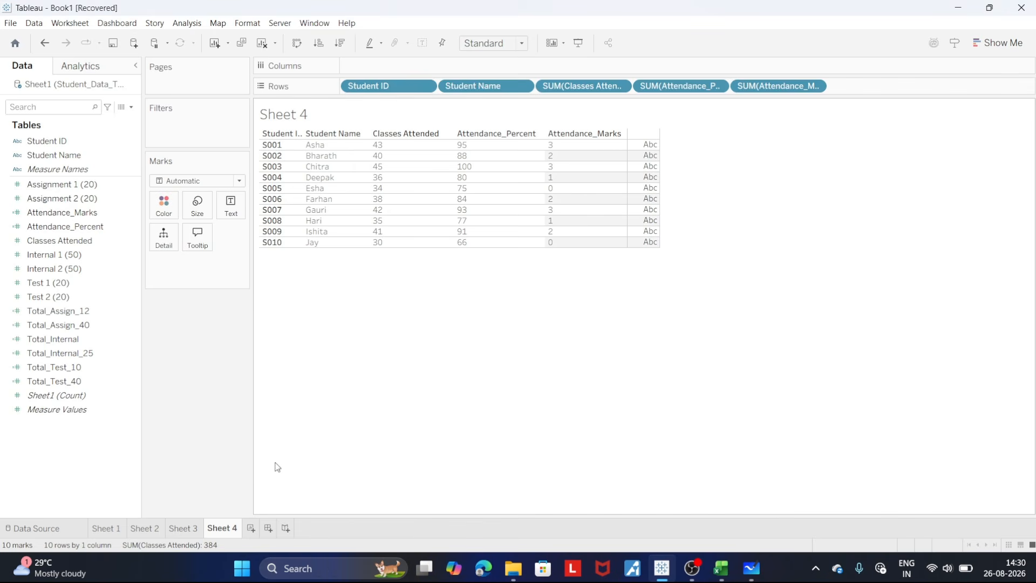
pyautogui.click(251, 527)
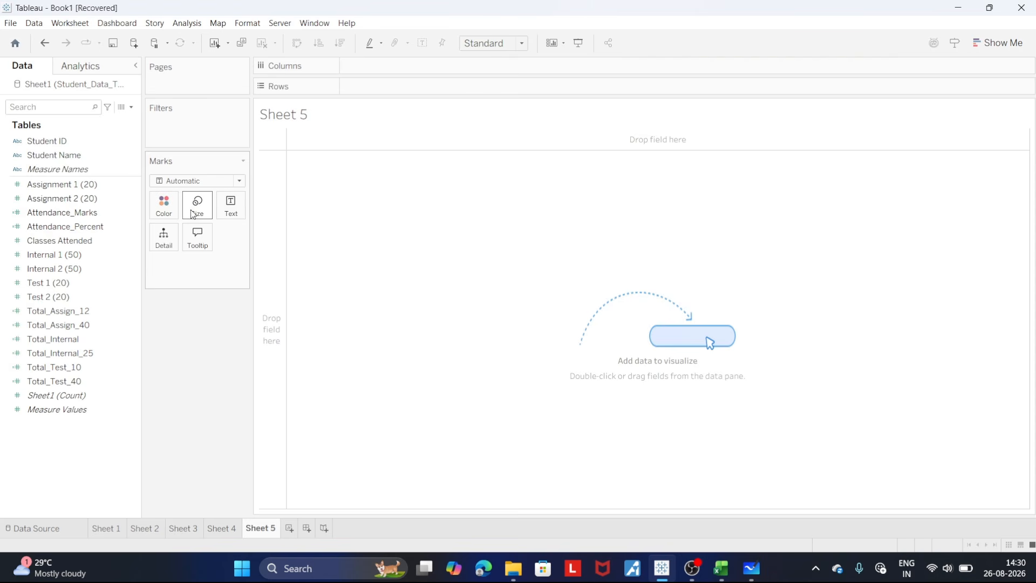
pyautogui.moveTo(47, 140); pyautogui.dragTo(375, 88)
pyautogui.moveTo(74, 155); pyautogui.dragTo(486, 86)
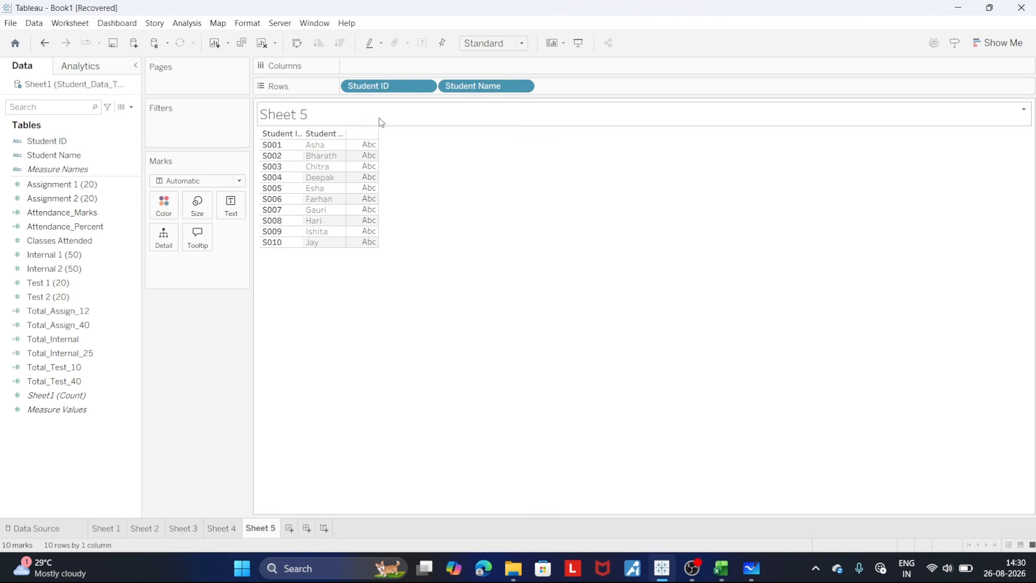
pyautogui.moveTo(345, 147); pyautogui.dragTo(370, 148)
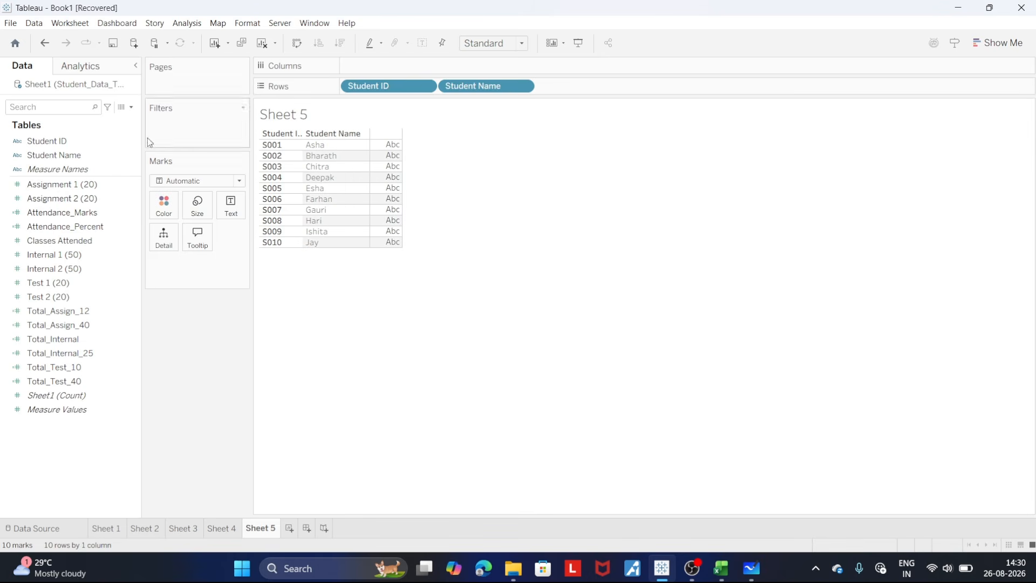
# - Start a new calculated field named Total_50 and move its editor upward over the sheet
pyautogui.click(132, 107)
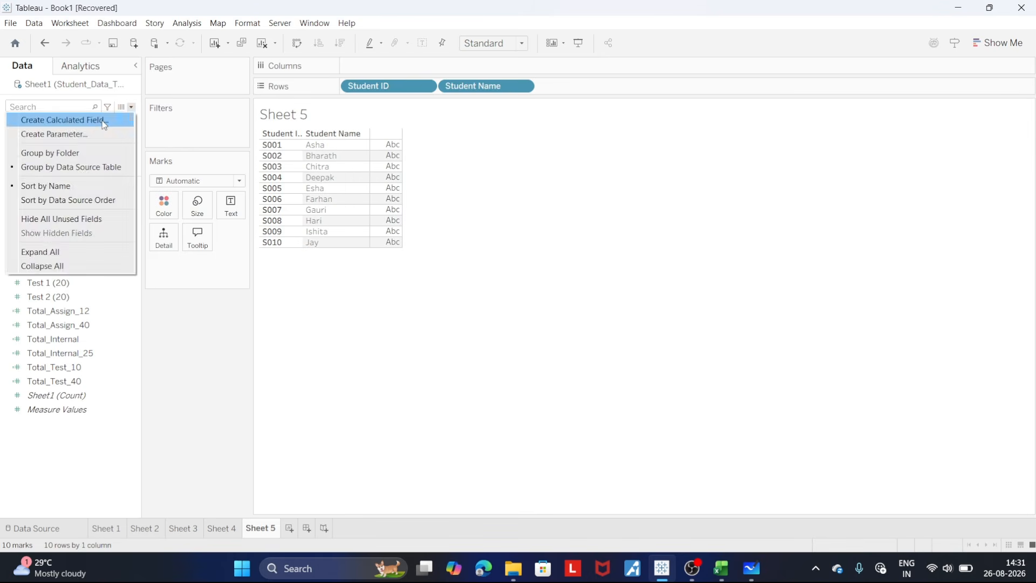
pyautogui.click(104, 121)
pyautogui.write('z')
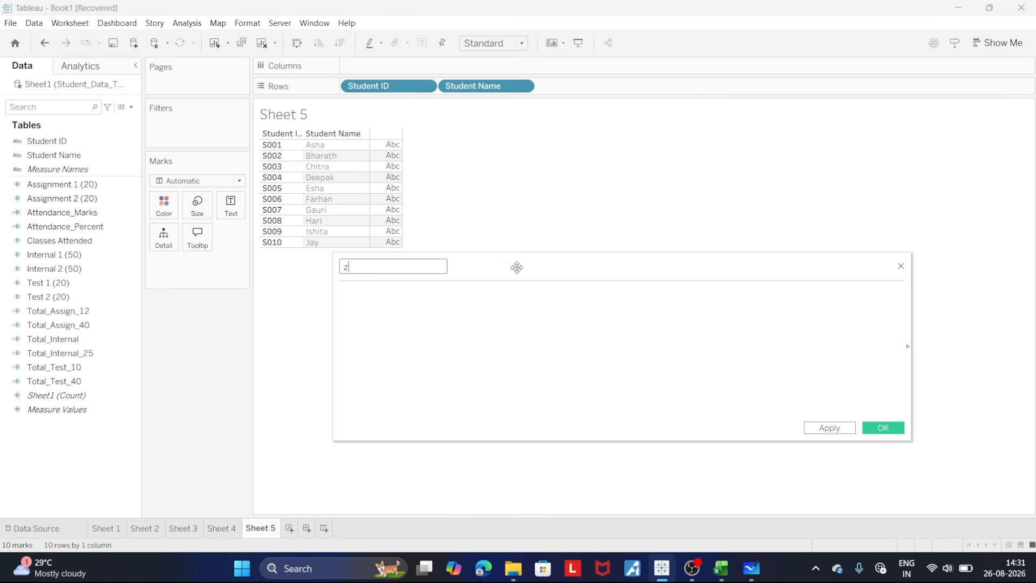
pyautogui.moveTo(517, 267); pyautogui.dragTo(510, 234)
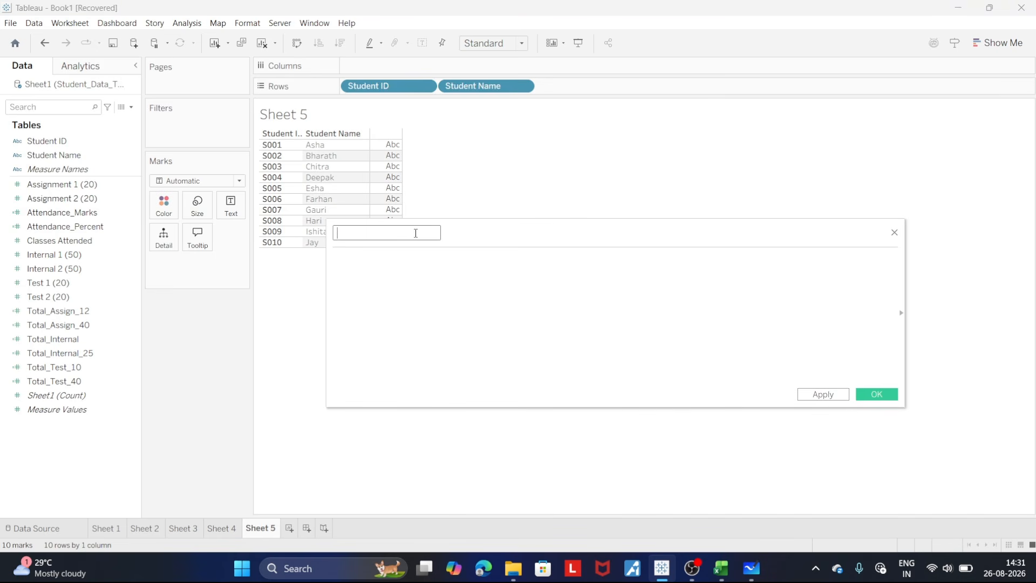
pyautogui.write('Tot')
pyautogui.press('BackSpace')
pyautogui.write('tal_50')
# - Begin the Total_50 formula with the sum [Total_Internal_25] + [Total_Test_10]
pyautogui.click(381, 268)
pyautogui.write('to')
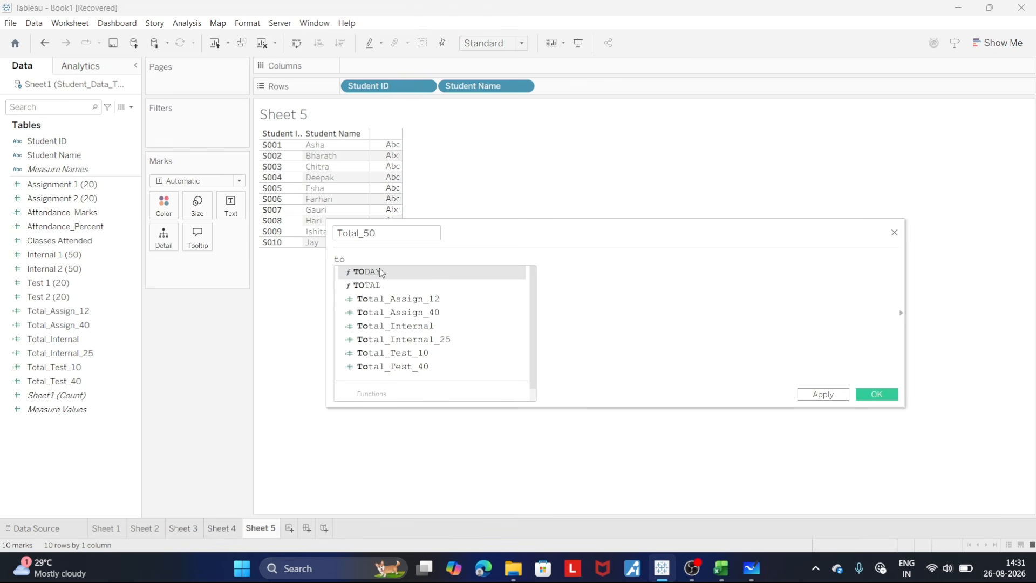
pyautogui.press('Down')
pyautogui.press('Down')
pyautogui.press('Down')
pyautogui.press('Down')
pyautogui.press('Down')
pyautogui.press('Return')
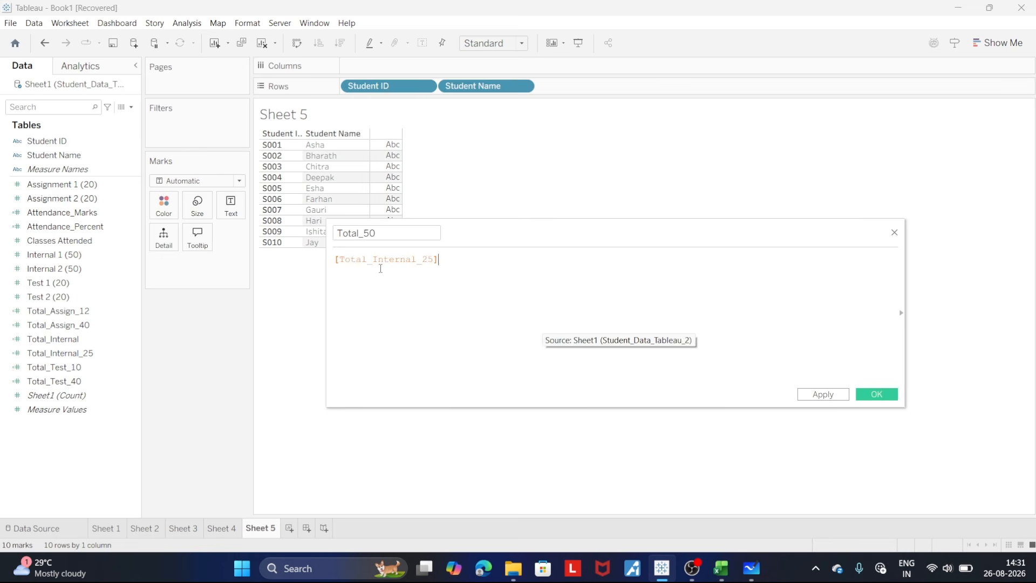
pyautogui.write('+ ')
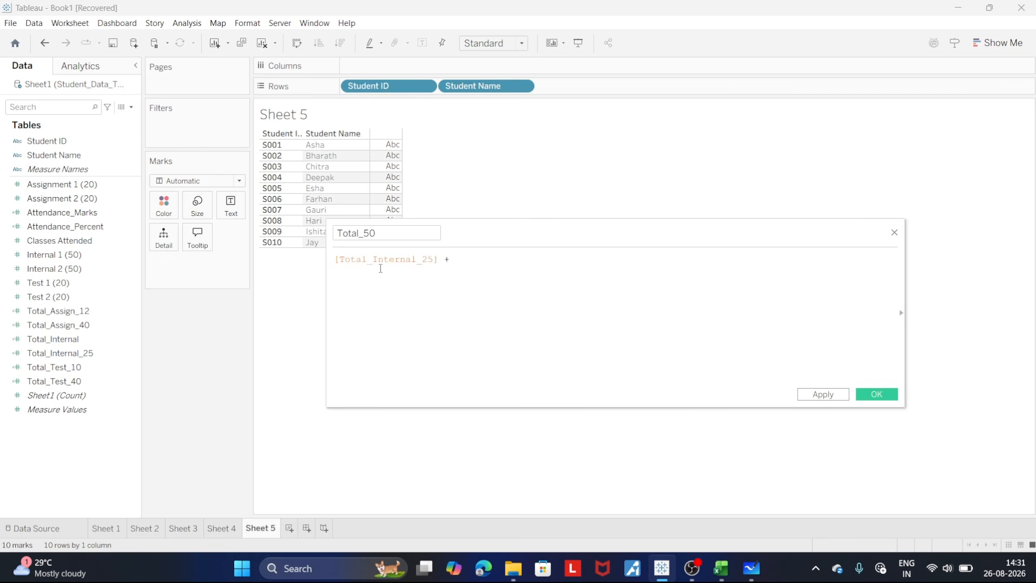
pyautogui.write('to')
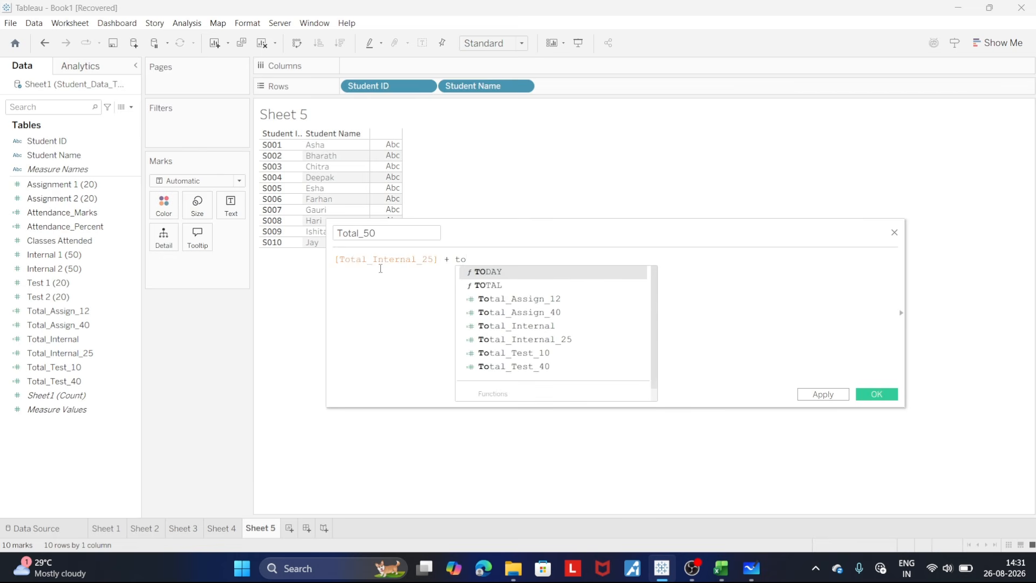
pyautogui.press('Down')
pyautogui.press('Down')
pyautogui.press('Down')
pyautogui.press('Down')
pyautogui.press('Down')
pyautogui.press('Down')
pyautogui.press('Return')
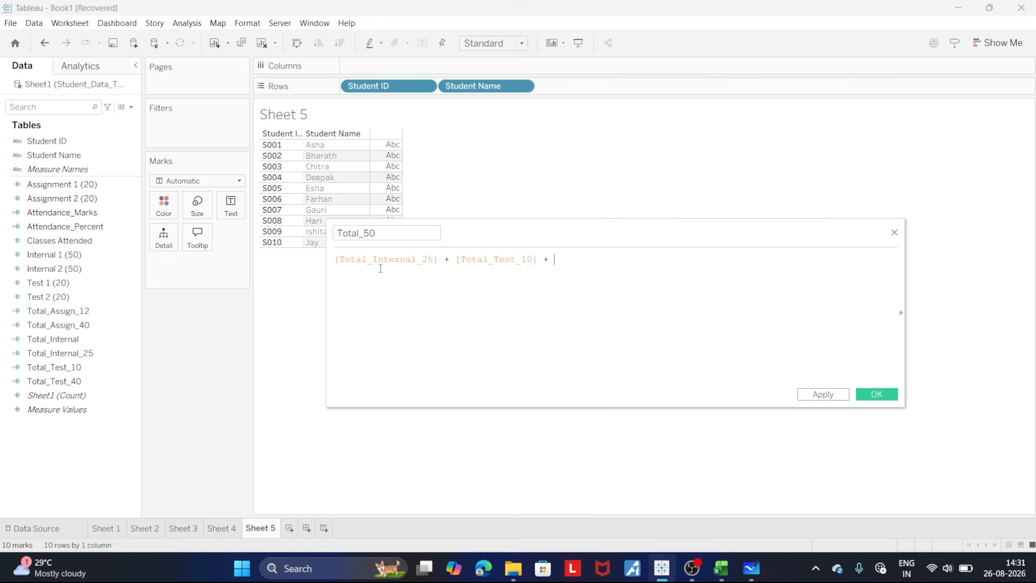
# - Add [Total_Assign_12] and [Attendance_Marks] to the sum in the Total_50 formula and save the calculation
pyautogui.write('+ to')
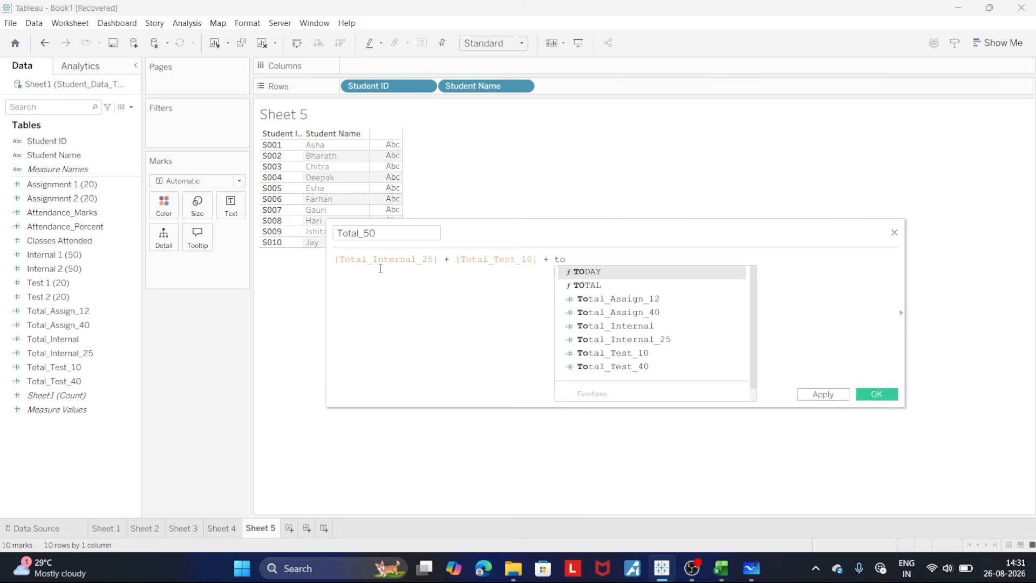
pyautogui.press('Down')
pyautogui.press('Down')
pyautogui.press('Return')
pyautogui.write('+ ')
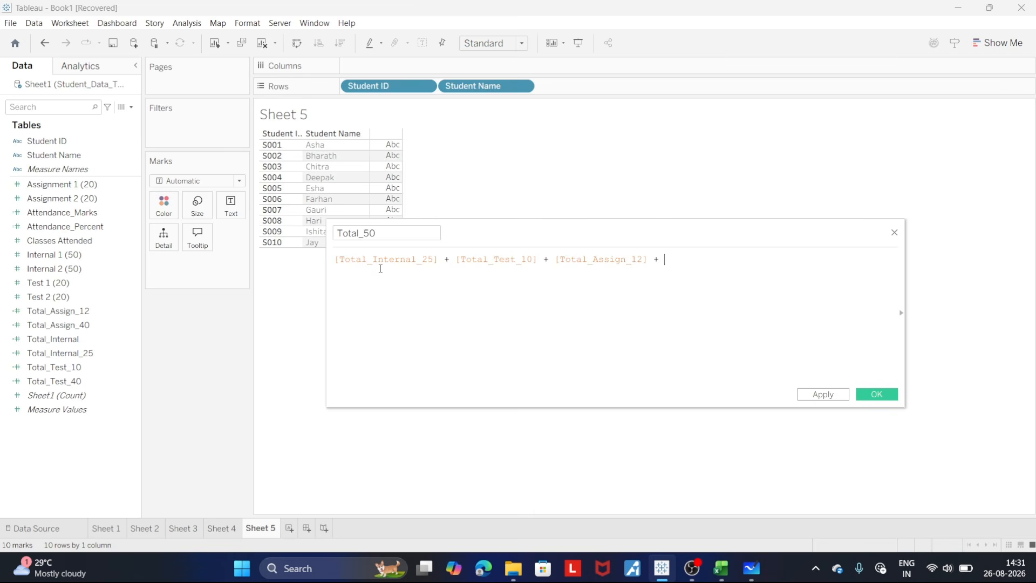
pyautogui.write('att')
pyautogui.press('Return')
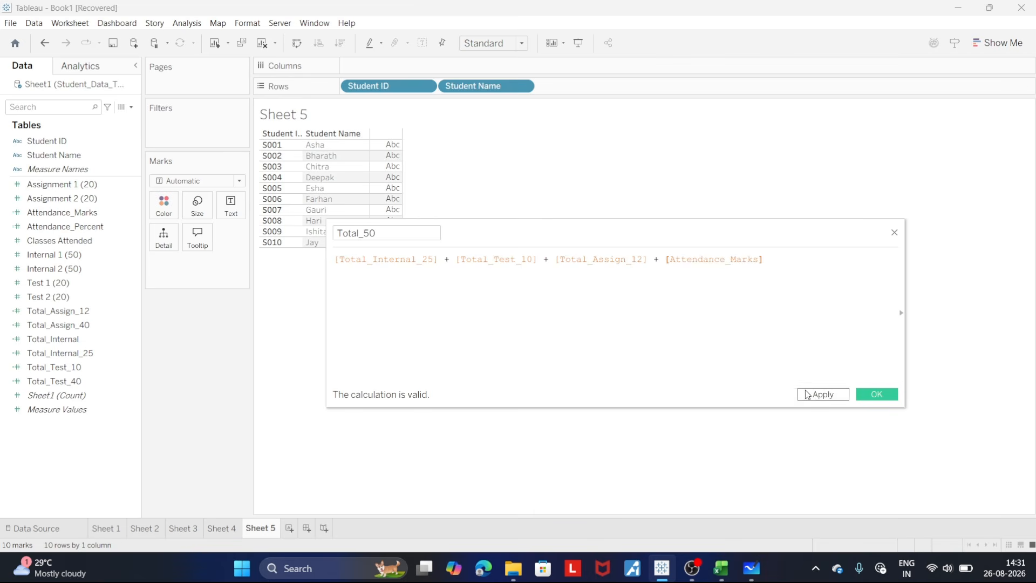
pyautogui.click(822, 395)
pyautogui.click(863, 399)
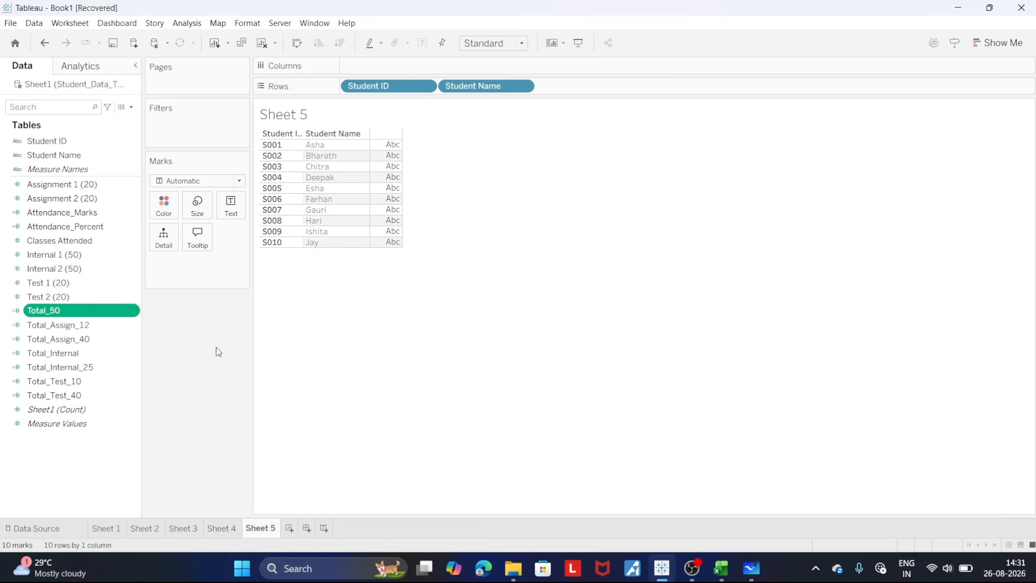
# - Add Total_50 to the end of Sheet 5's rows as a discrete value and widen its column slightly
pyautogui.moveTo(84, 313); pyautogui.dragTo(612, 89)
pyautogui.click(619, 86)
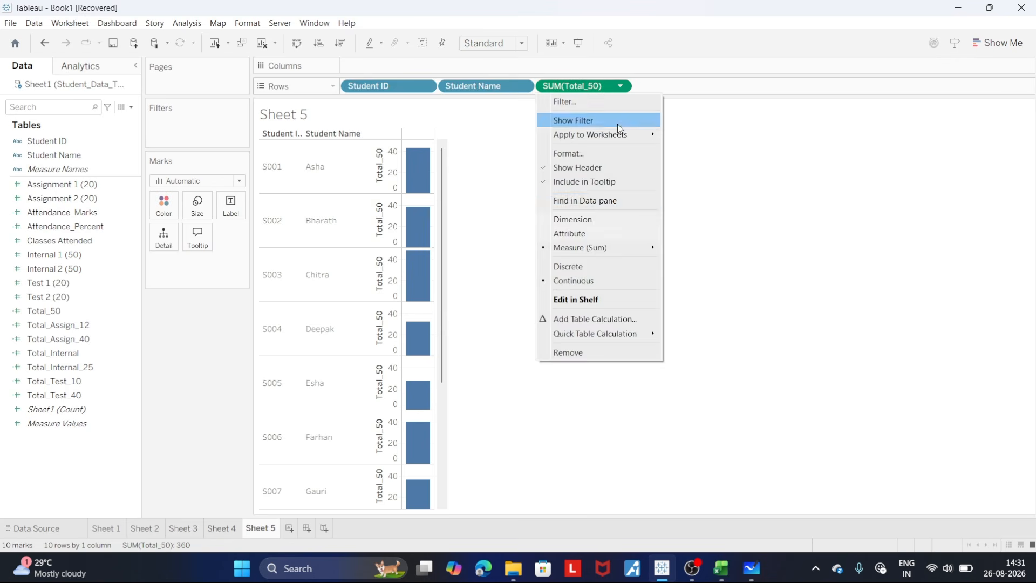
pyautogui.click(591, 262)
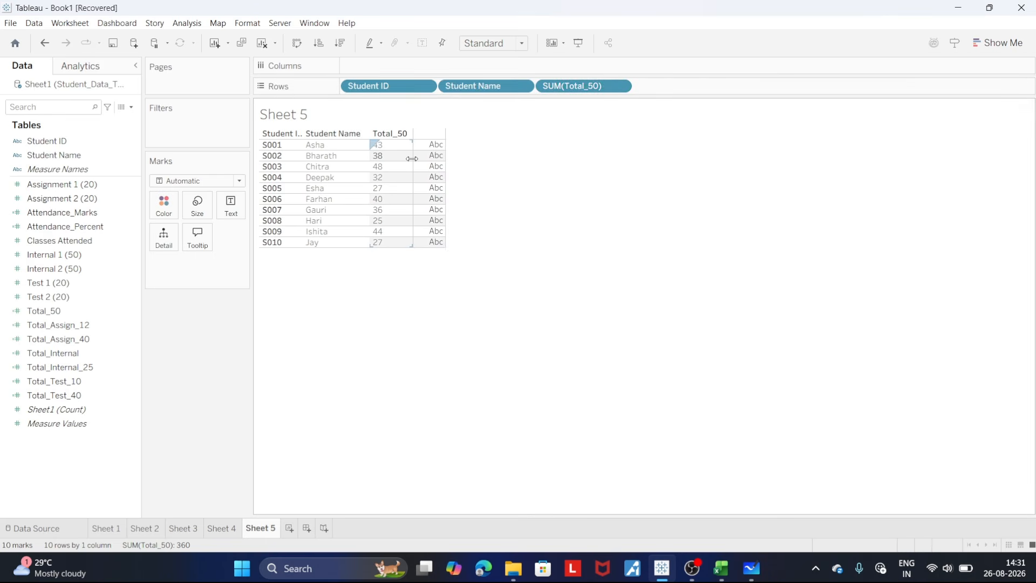
pyautogui.moveTo(413, 163); pyautogui.dragTo(428, 163)
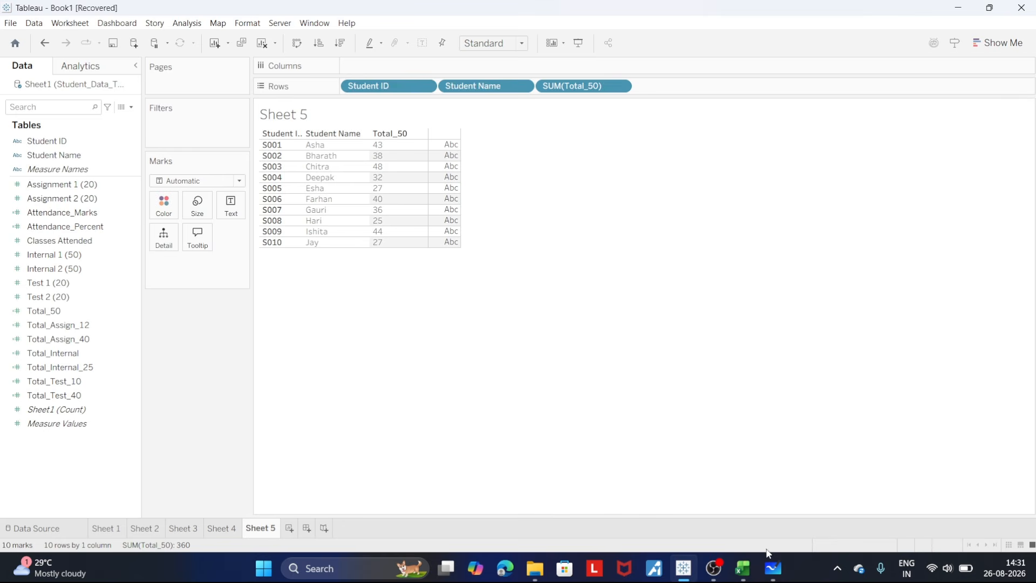
# - Check the reduction task in Whiteboard, then return to Tableau and start a calculated field named Total_30
pyautogui.click(773, 568)
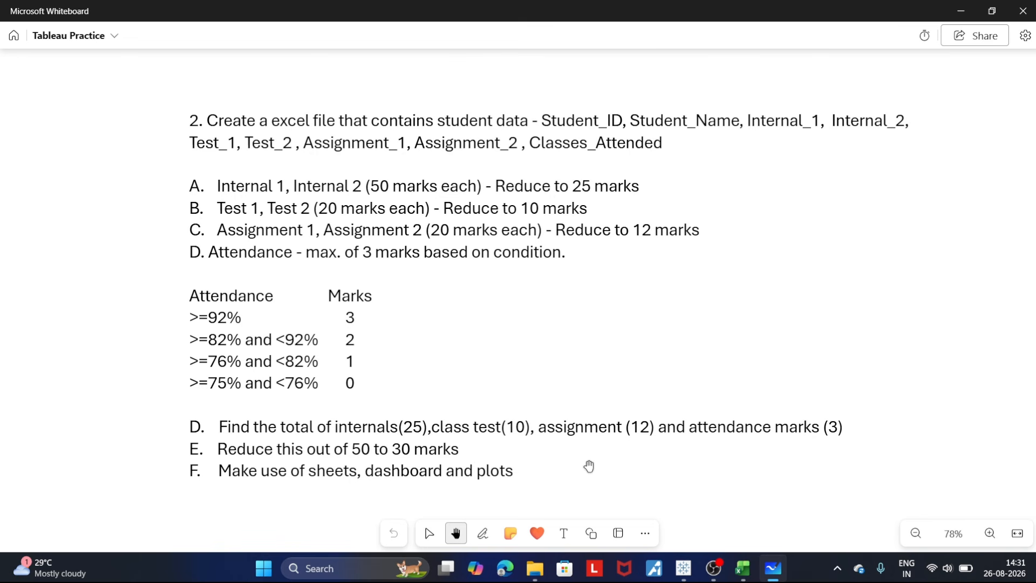
pyautogui.click(678, 575)
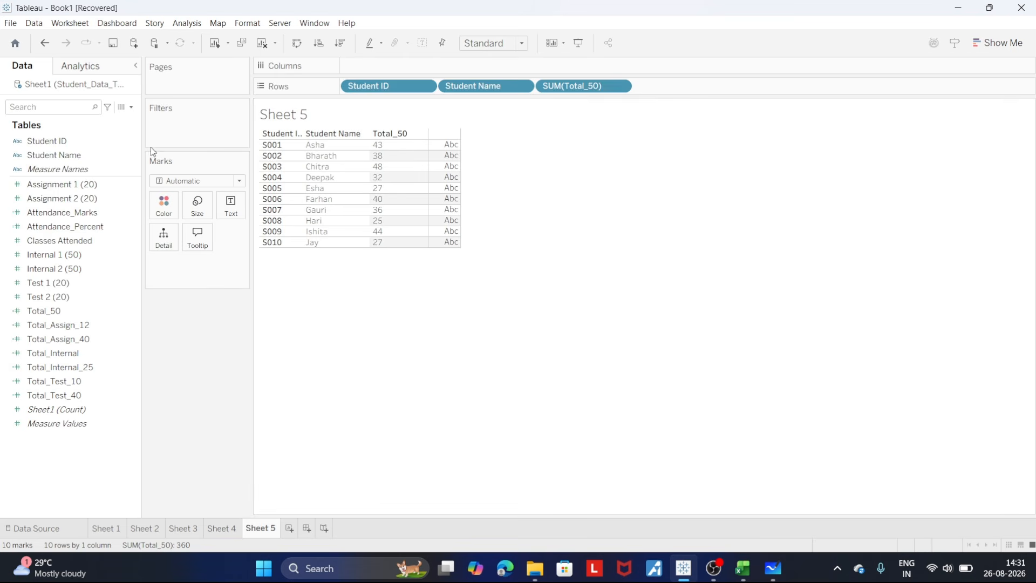
pyautogui.click(132, 107)
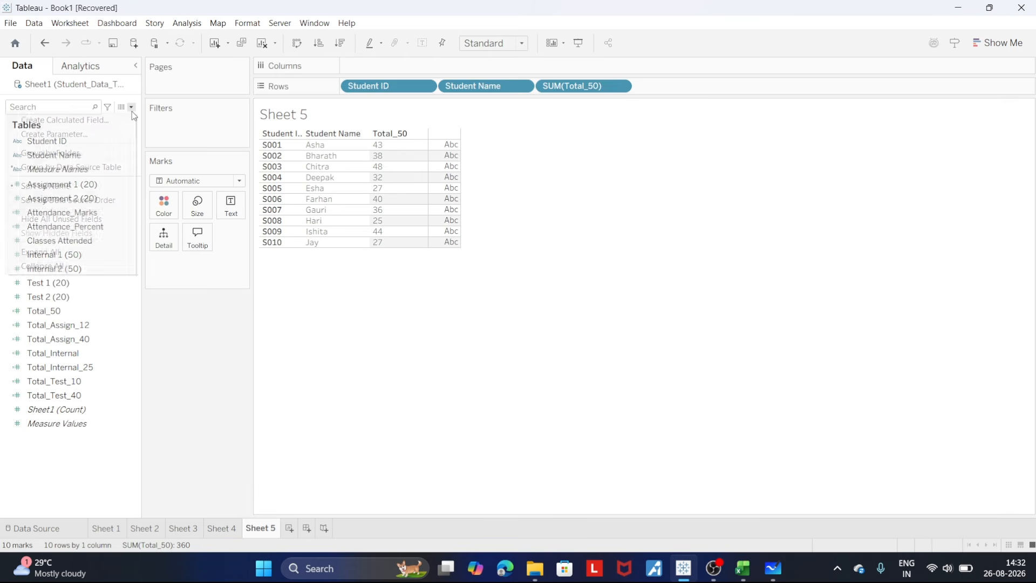
pyautogui.click(114, 119)
pyautogui.write('z')
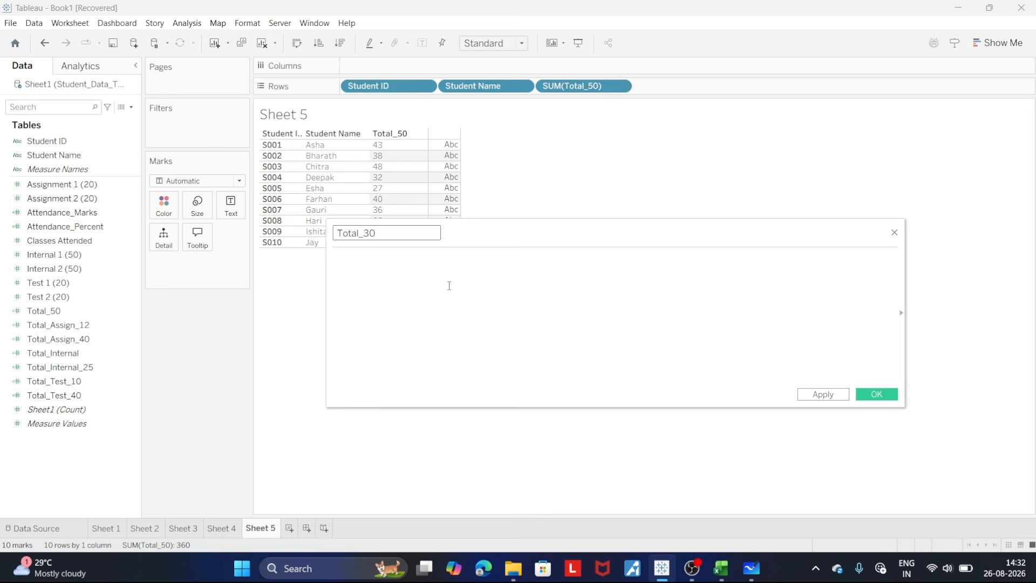
# - Enter the formula ([Total_50] / 50) * 30 for the Total_30 calculation
pyautogui.click(417, 271)
pyautogui.write('to')
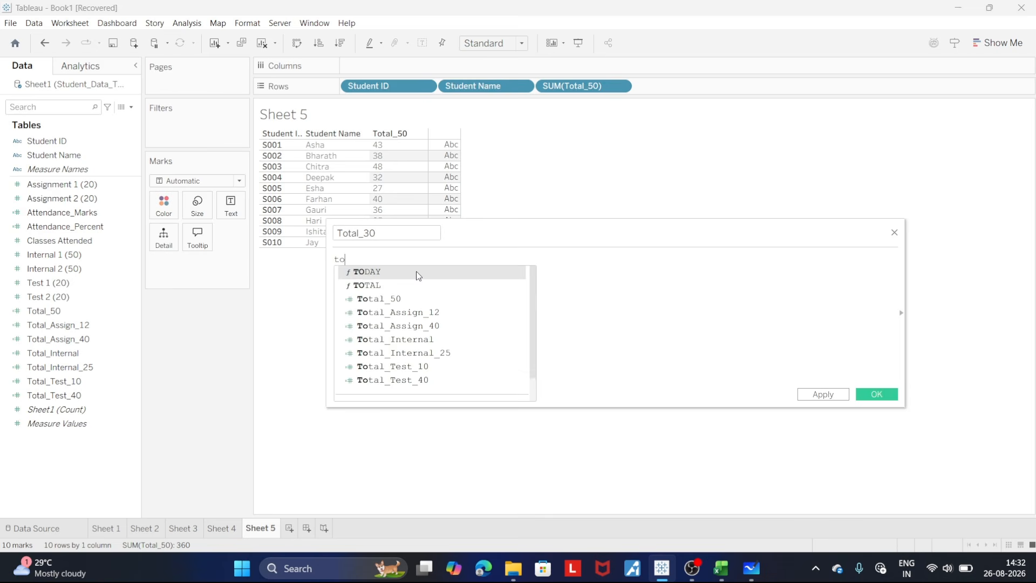
pyautogui.press('Return')
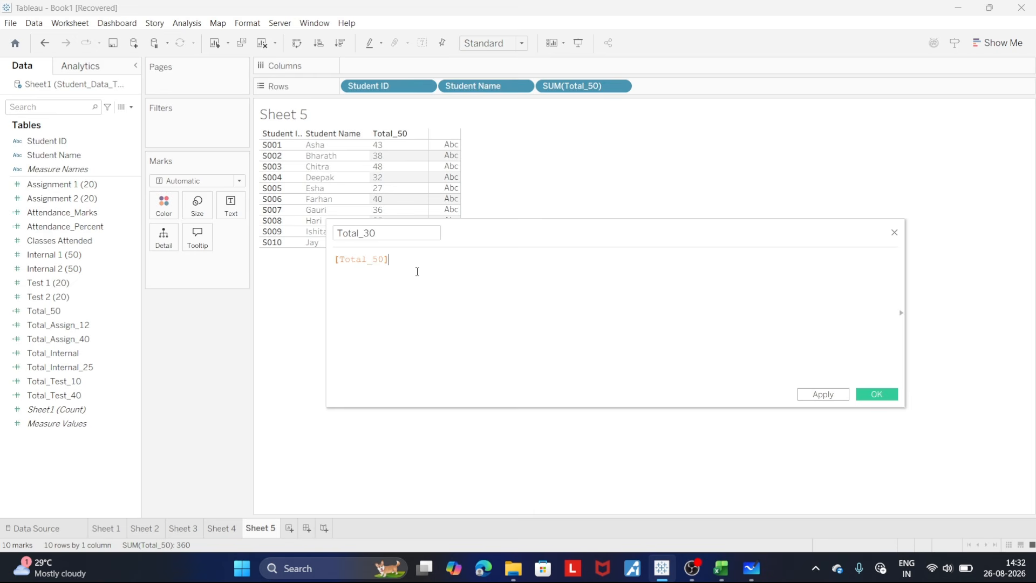
pyautogui.write('/ 50) * 30')
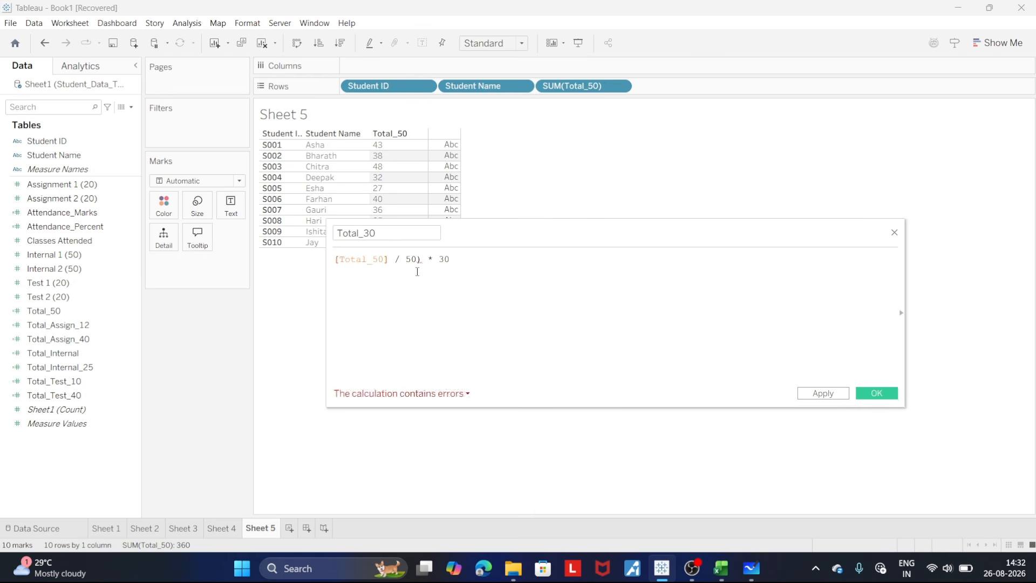
pyautogui.write('(')
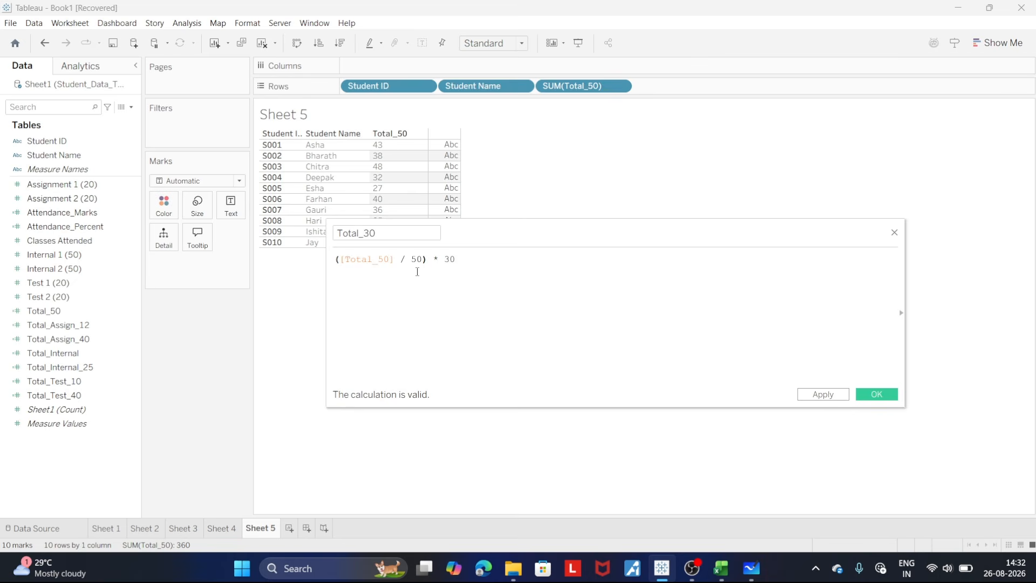
pyautogui.write('FLOOR(')
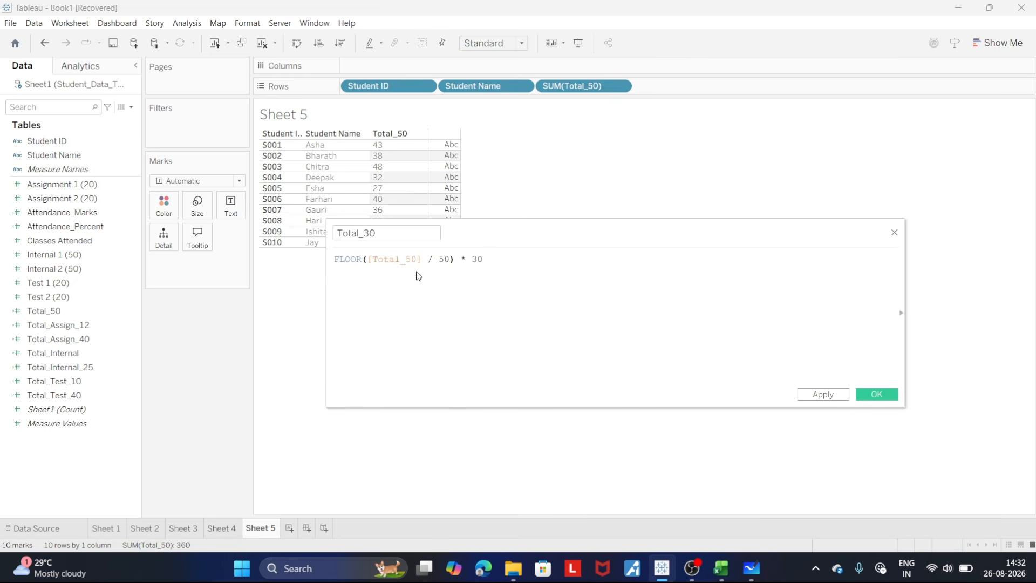
# - Wrap the whole Total_30 formula in FLOOR, giving FLOOR(([Total_50] / 50) * 30), and save the calculation
pyautogui.press('Right')
pyautogui.press('Right')
pyautogui.press('Right')
pyautogui.press('Right')
pyautogui.press('Right')
pyautogui.press('Right')
pyautogui.press('Right')
pyautogui.press('Right')
pyautogui.press('Right')
pyautogui.press('Right')
pyautogui.press('Right')
pyautogui.press('Right')
pyautogui.press('Right')
pyautogui.press('Right')
pyautogui.press('Right')
pyautogui.press('Right')
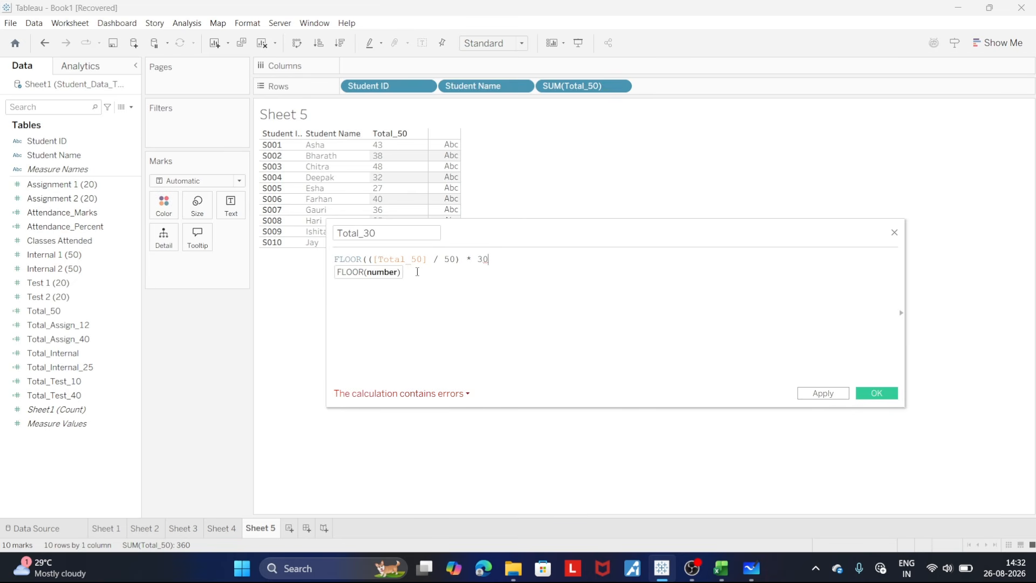
pyautogui.write(')')
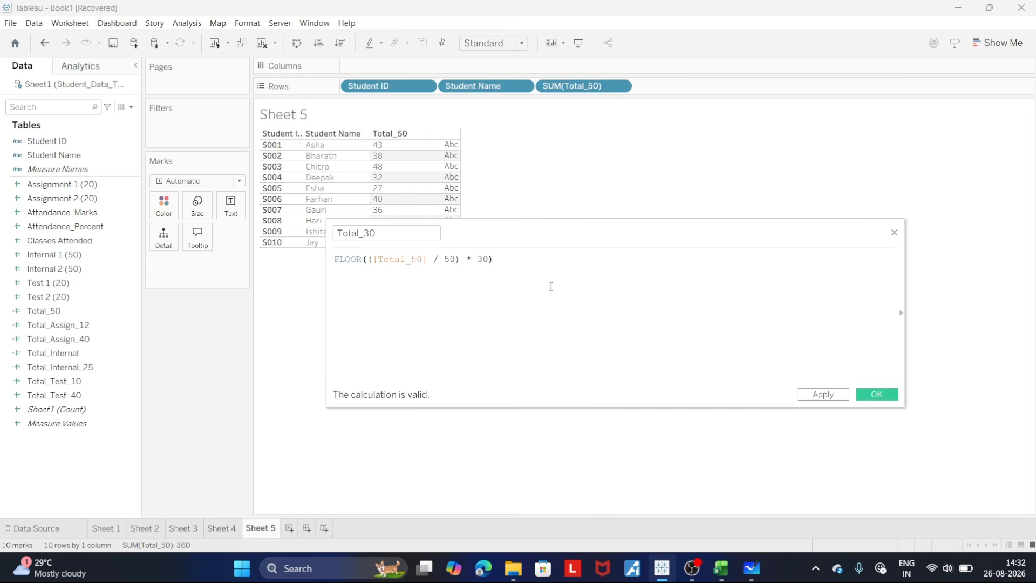
pyautogui.click(824, 394)
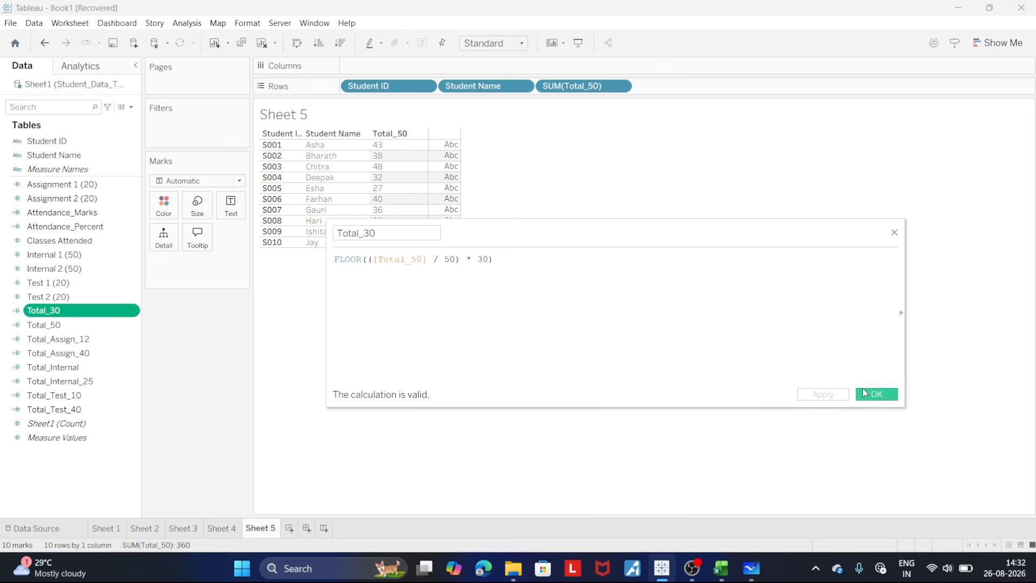
pyautogui.click(875, 394)
# - Add Total_30 after Total_50 in Sheet 5's rows as a discrete value and widen its column slightly
pyautogui.moveTo(52, 317); pyautogui.dragTo(684, 84)
pyautogui.click(719, 87)
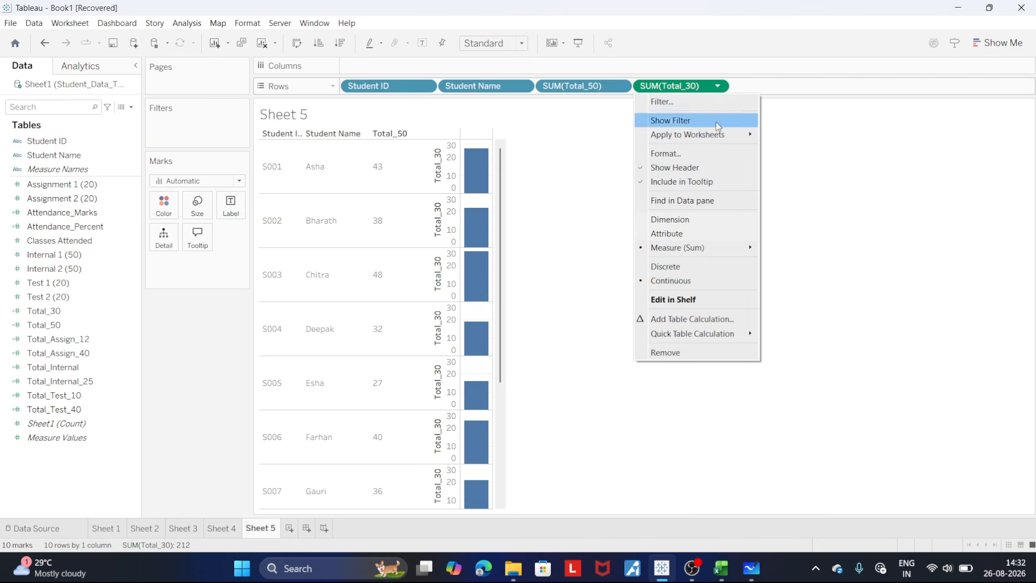
pyautogui.click(701, 272)
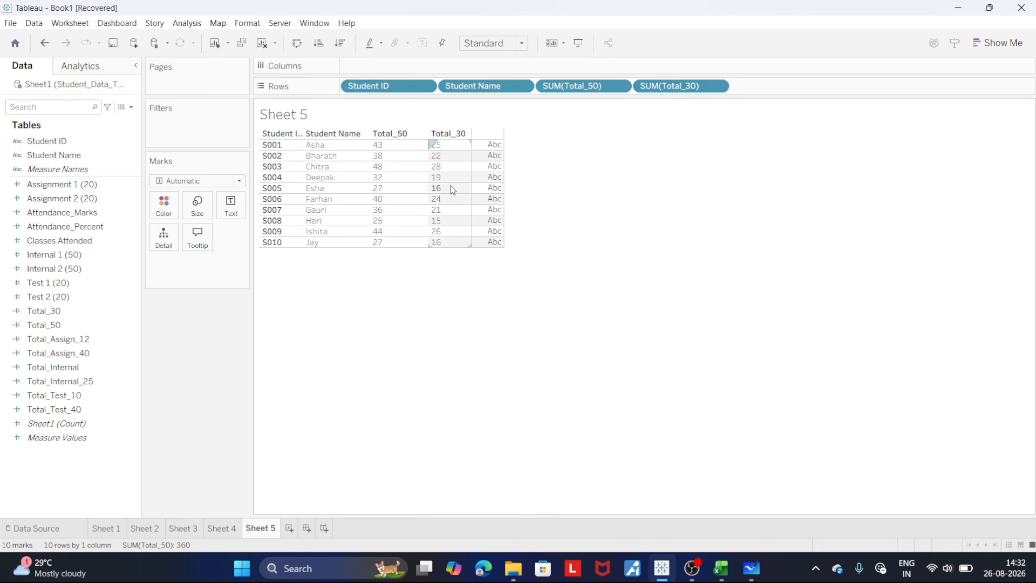
pyautogui.moveTo(472, 167); pyautogui.dragTo(482, 167)
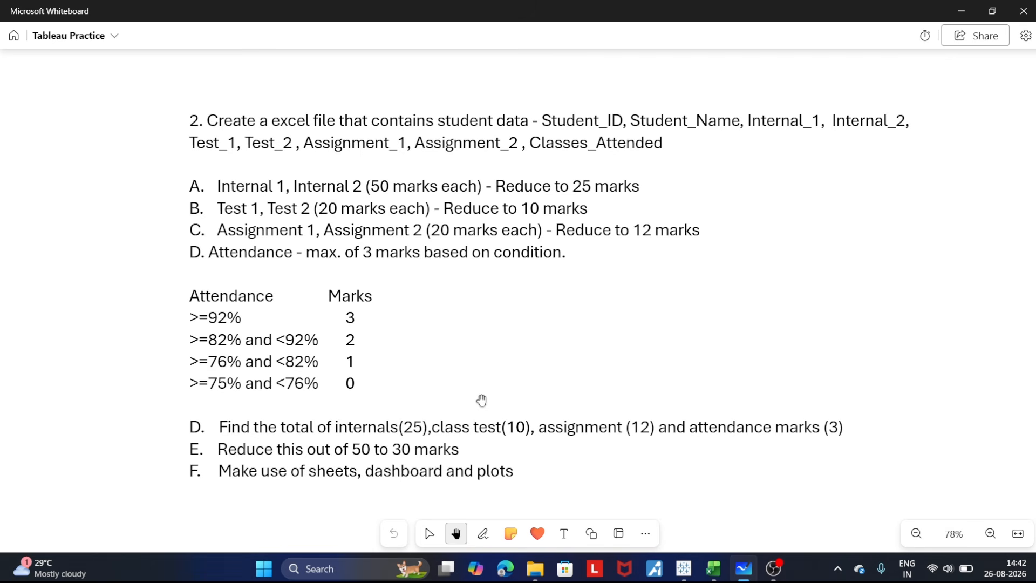
# - Switch to Tableau and add Student ID, Assignment 1 (20) and Assignment 2 (20) to the rows of Sheet 6
pyautogui.click(688, 577)
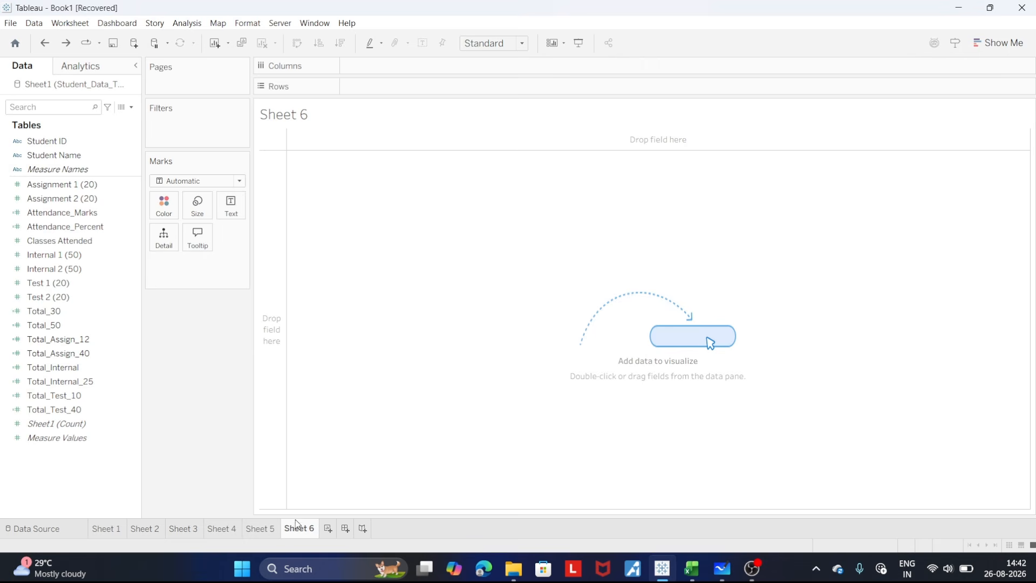
pyautogui.click(263, 531)
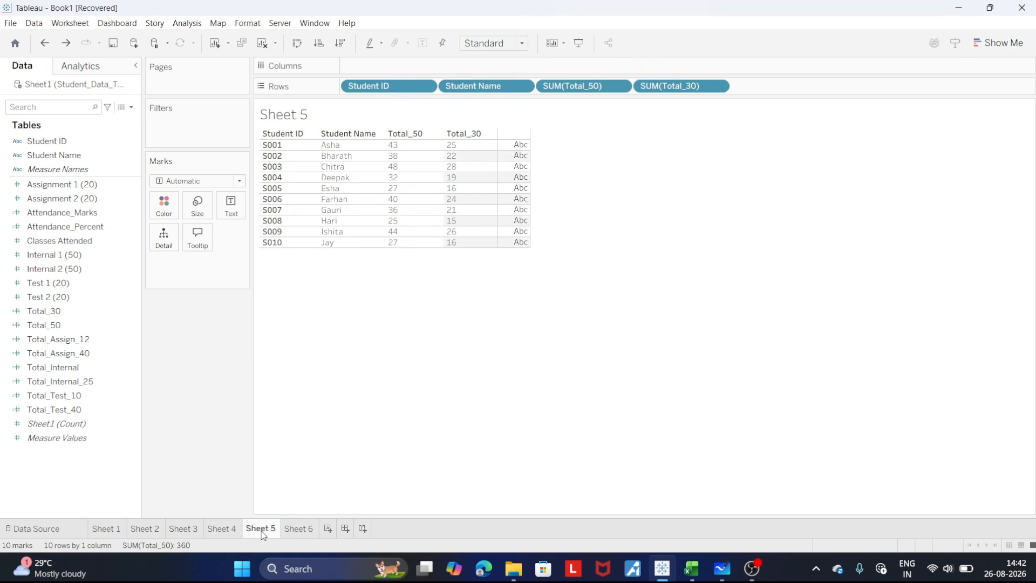
pyautogui.click(305, 532)
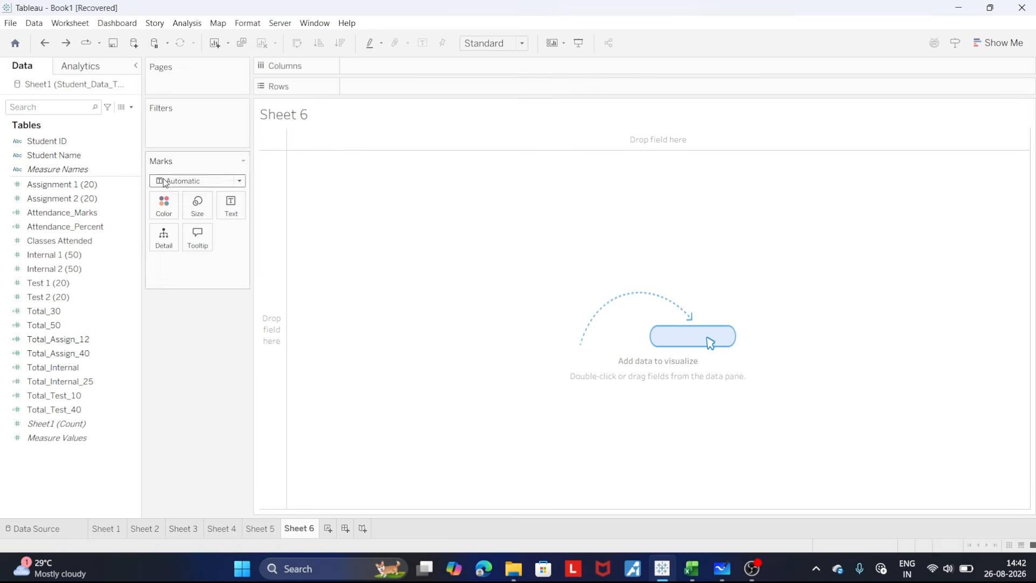
pyautogui.moveTo(46, 141)
pyautogui.mouseDown()
pyautogui.moveTo(308, 150)
pyautogui.moveTo(371, 92)
pyautogui.moveTo(366, 86)
pyautogui.mouseUp()
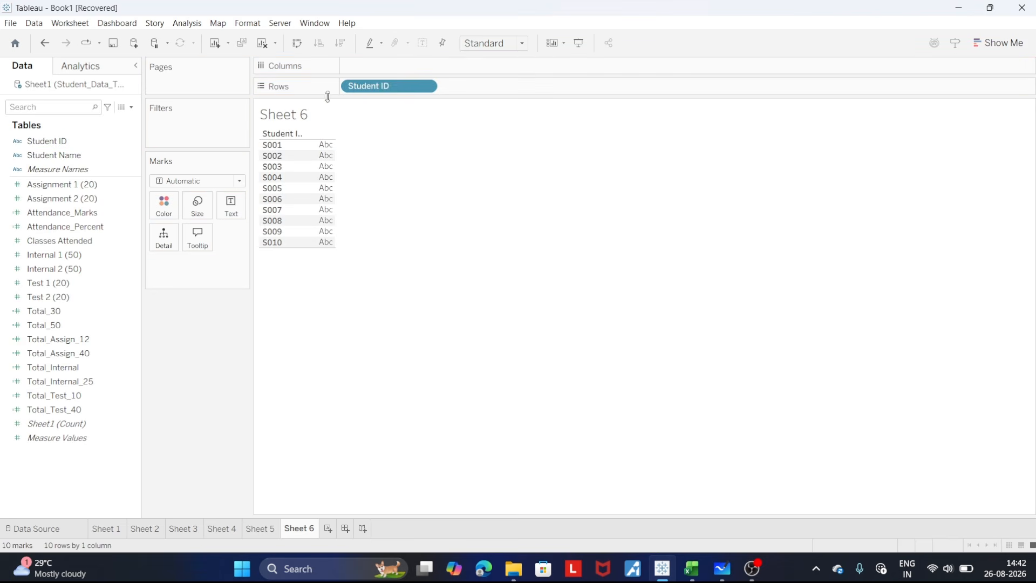
pyautogui.moveTo(54, 184); pyautogui.dragTo(471, 90)
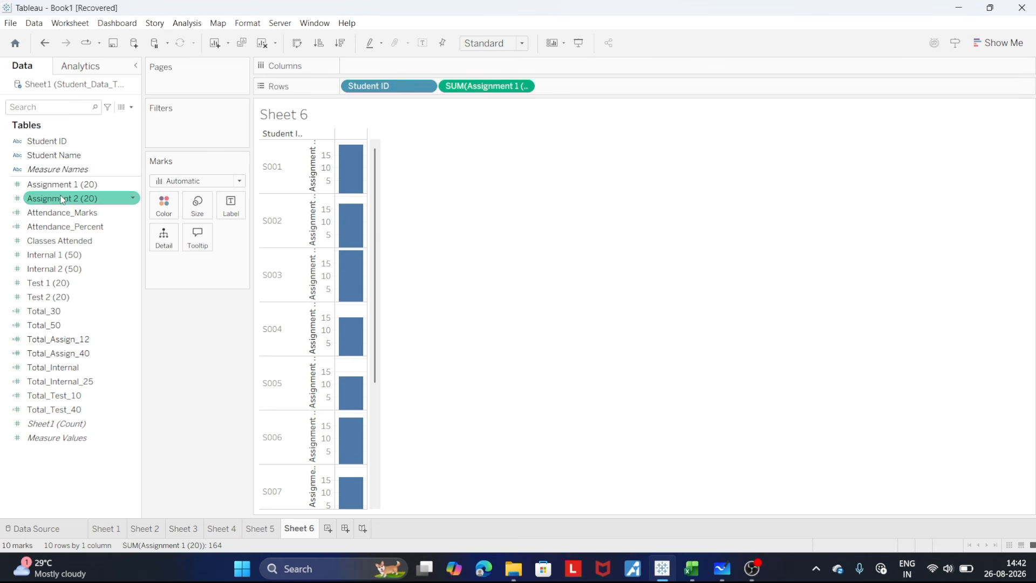
pyautogui.moveTo(62, 198); pyautogui.dragTo(588, 86)
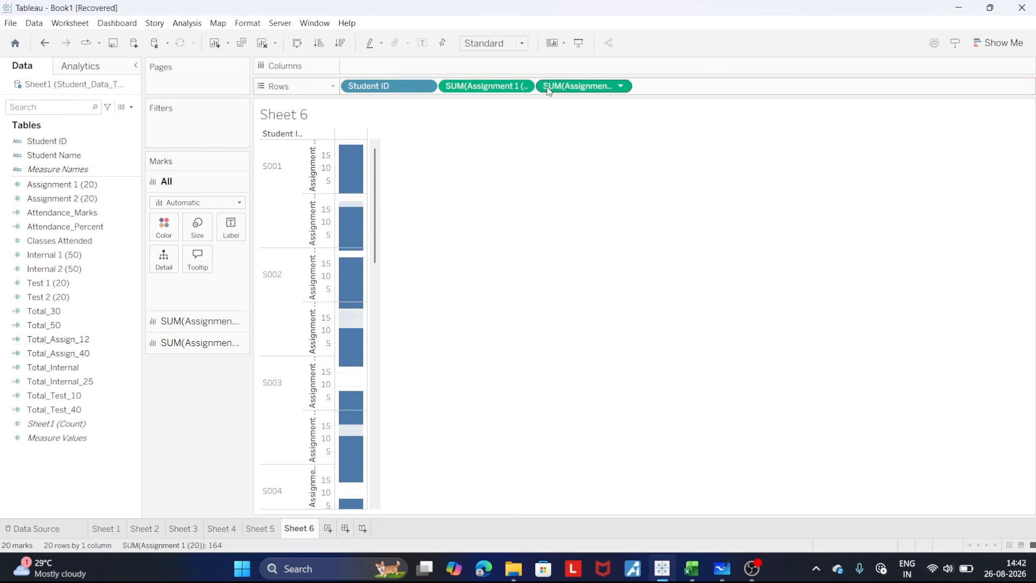
# - Make both assignment fields in Sheet 6's rows discrete and widen their columns slightly
pyautogui.click(525, 86)
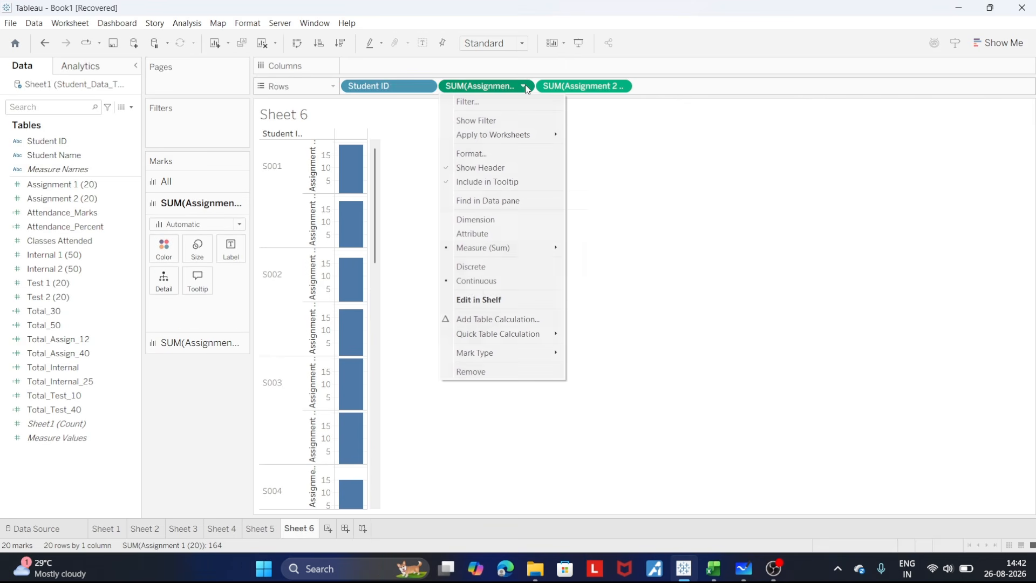
pyautogui.click(477, 267)
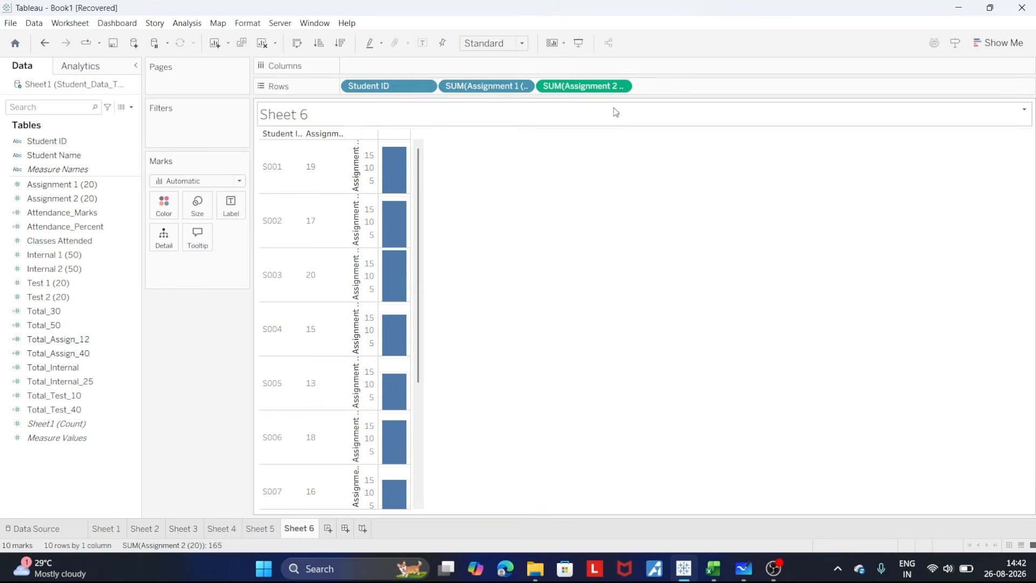
pyautogui.click(621, 87)
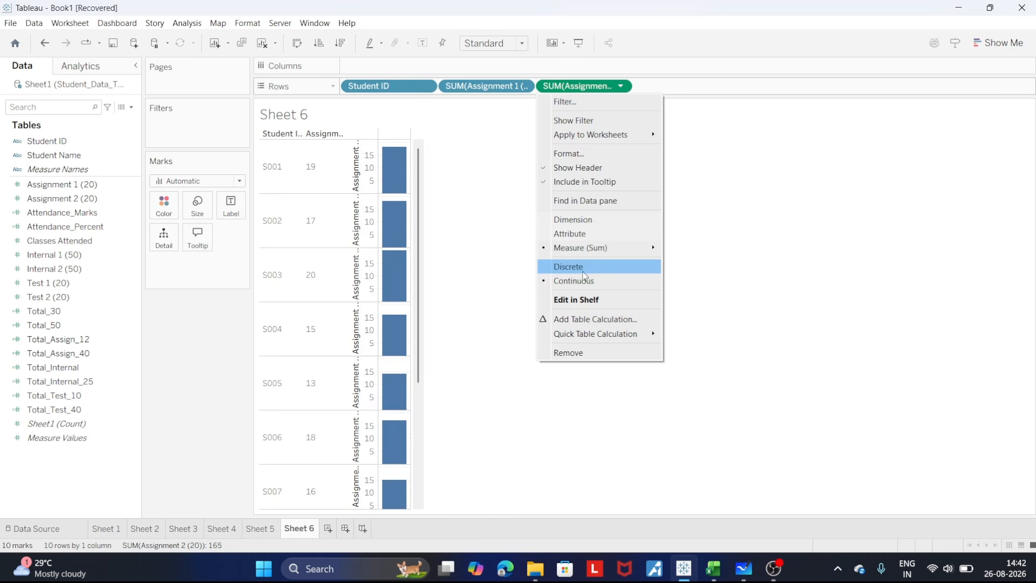
pyautogui.click(548, 267)
pyautogui.moveTo(388, 145); pyautogui.dragTo(406, 144)
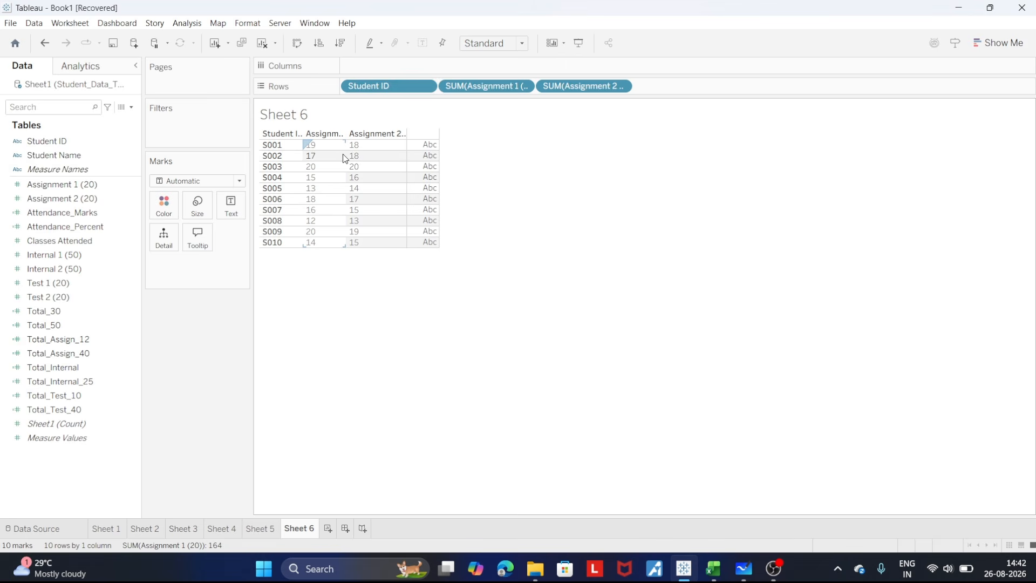
pyautogui.moveTo(346, 159); pyautogui.dragTo(363, 157)
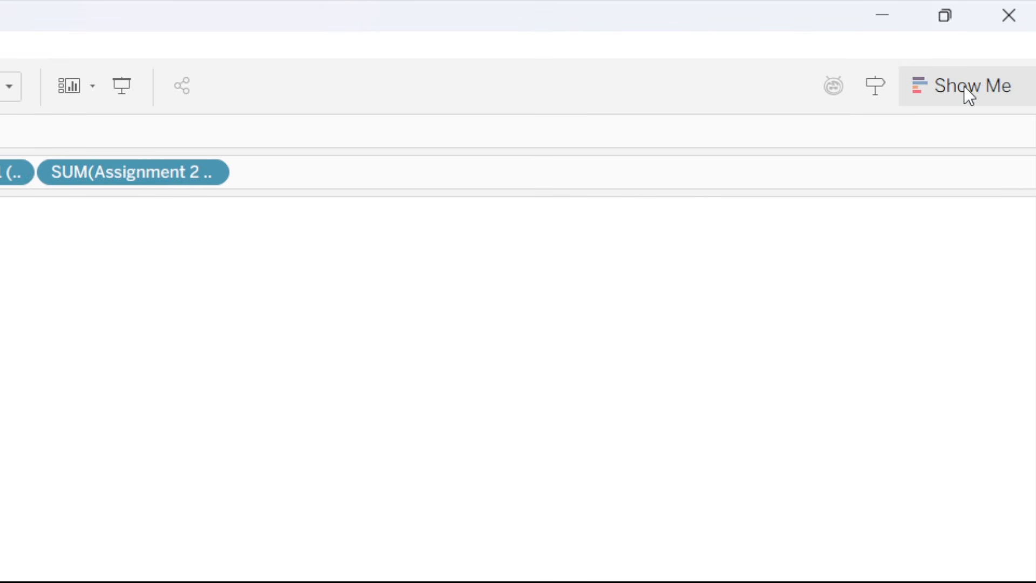
# - Turn the Sheet 6 table into a single scatter plot, letting Show Me choose the fields
pyautogui.click(963, 85)
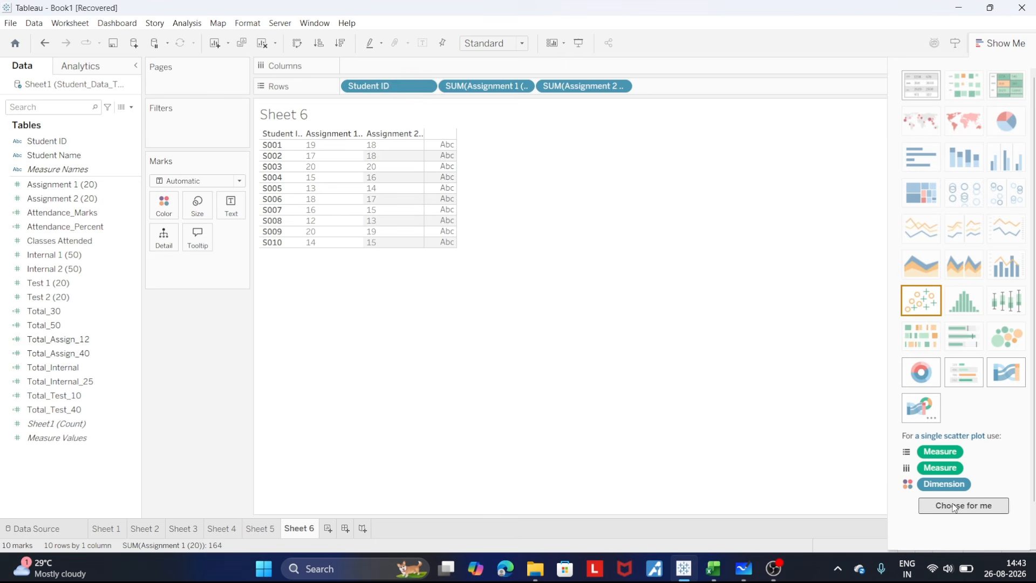
pyautogui.click(954, 506)
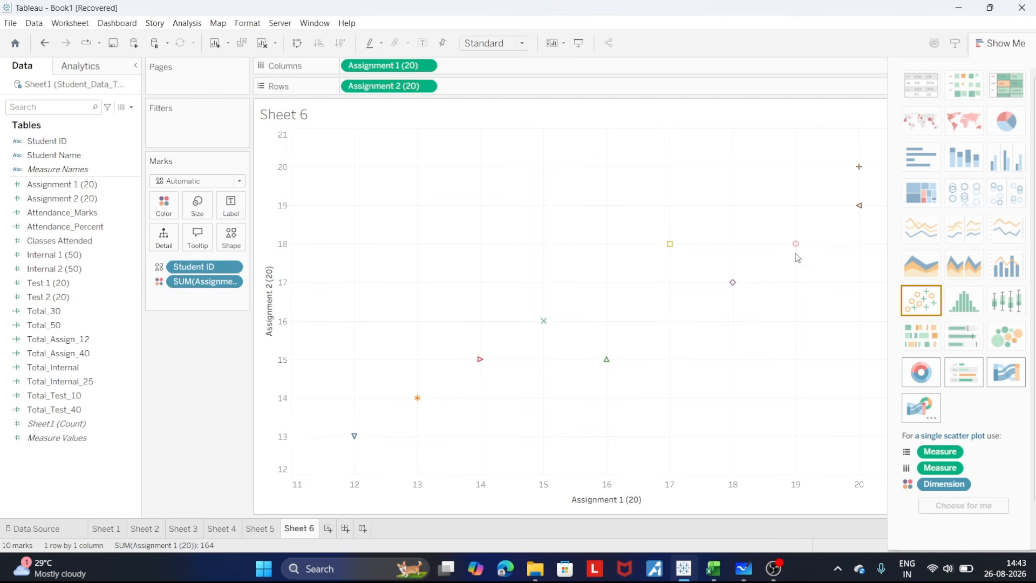
pyautogui.click(997, 48)
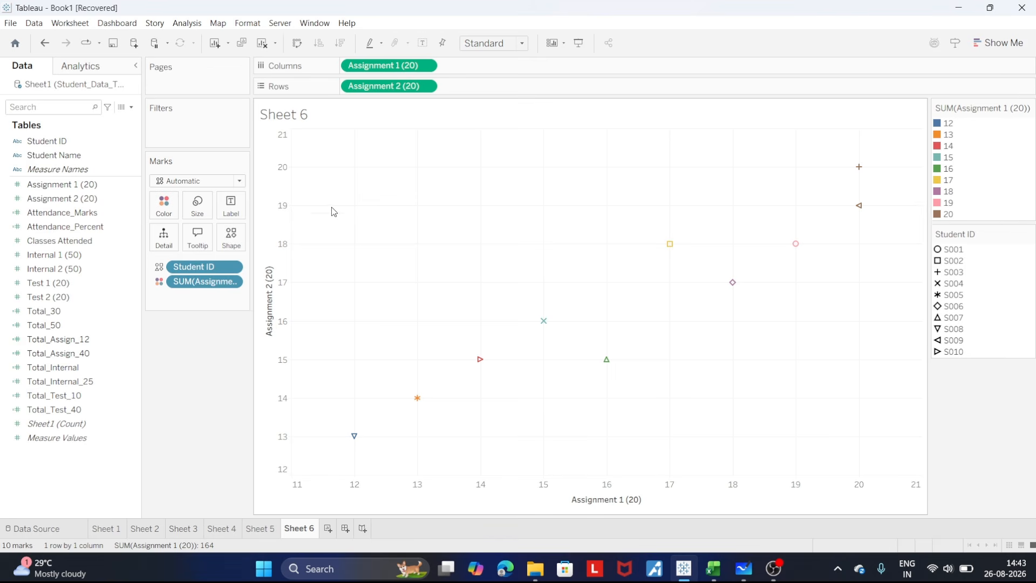
# - Colour the scatter plot marks by Student Name and remove Student ID from their shape encoding
pyautogui.click(71, 203)
pyautogui.click(54, 158)
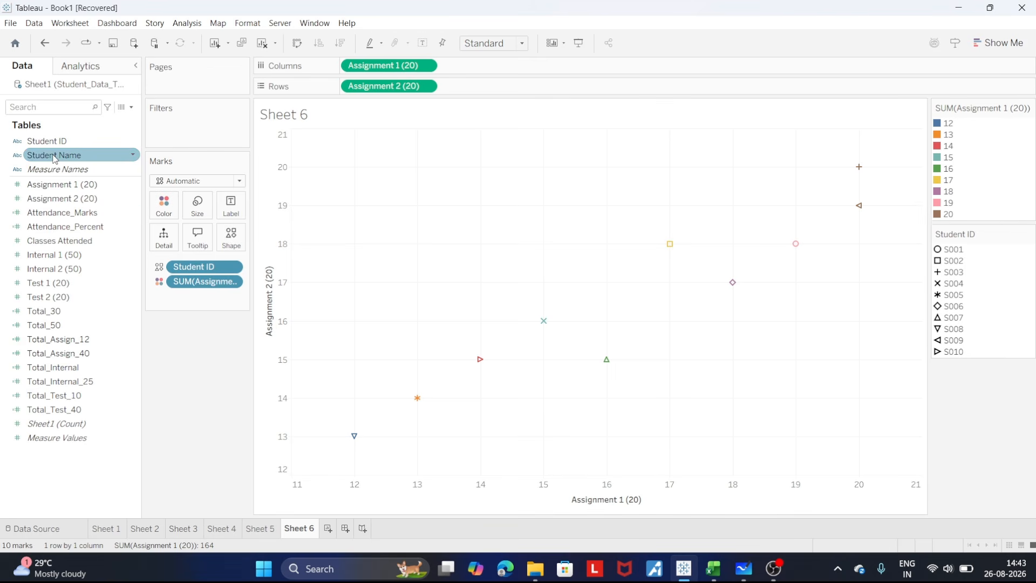
pyautogui.moveTo(54, 159); pyautogui.dragTo(165, 208)
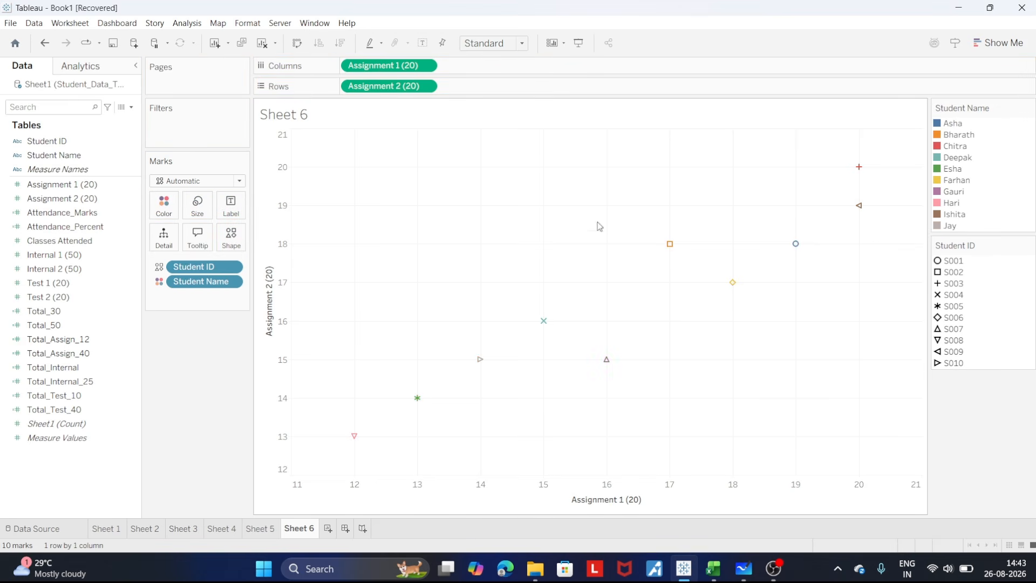
pyautogui.click(232, 268)
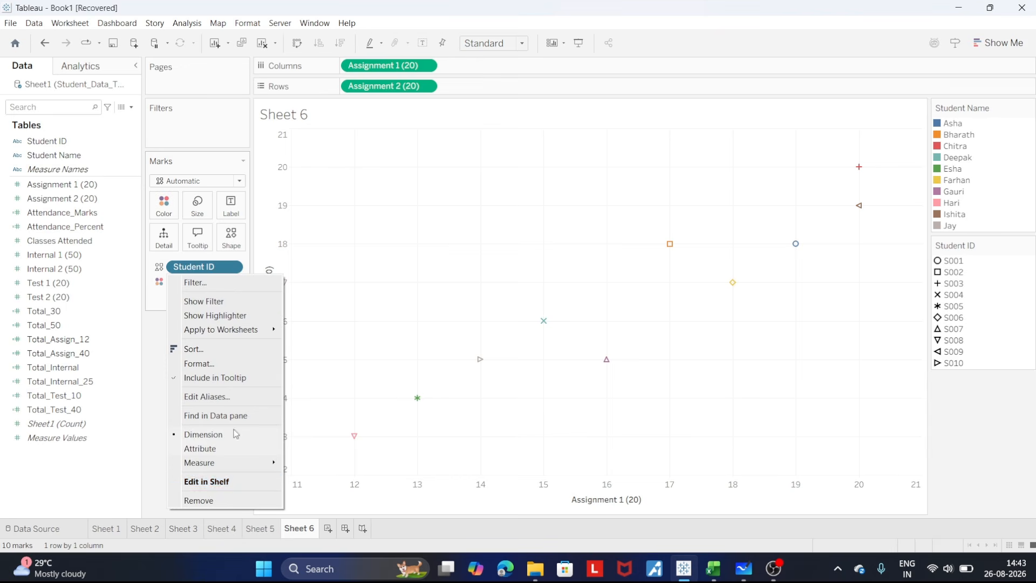
pyautogui.click(206, 497)
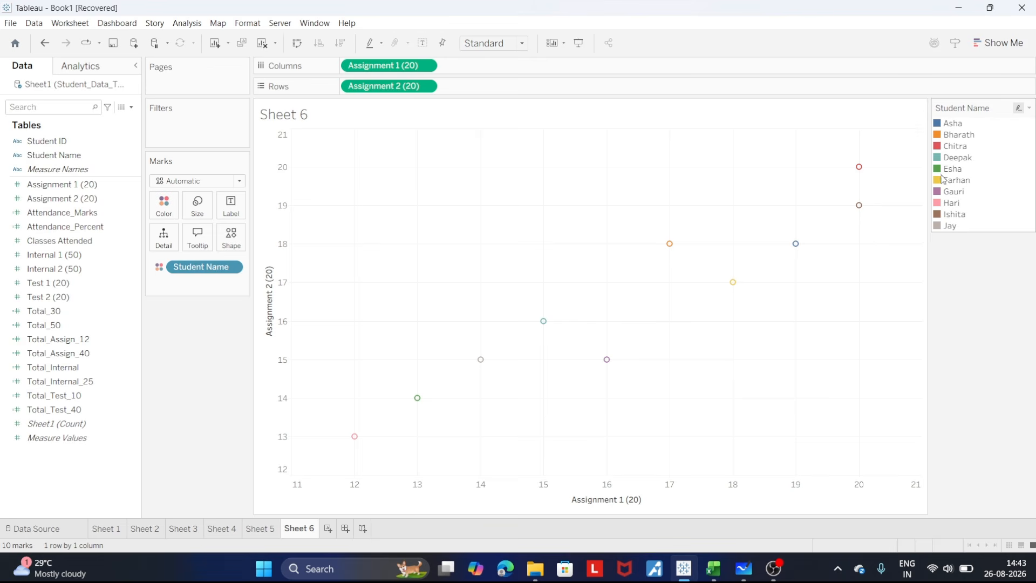
# - Highlight the second student's mark through the Student Name legend and clear the highlight
pyautogui.click(940, 136)
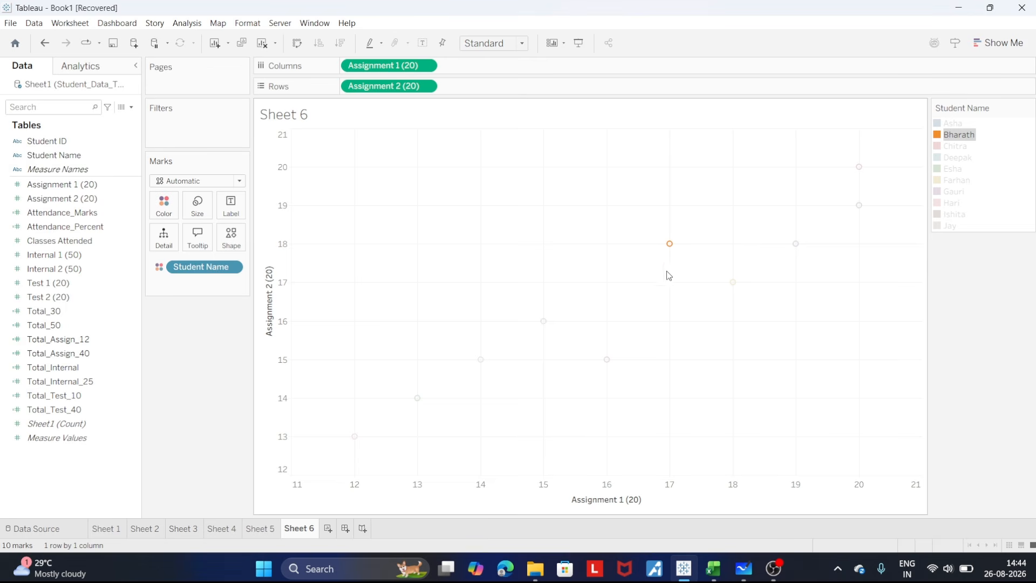
pyautogui.click(973, 306)
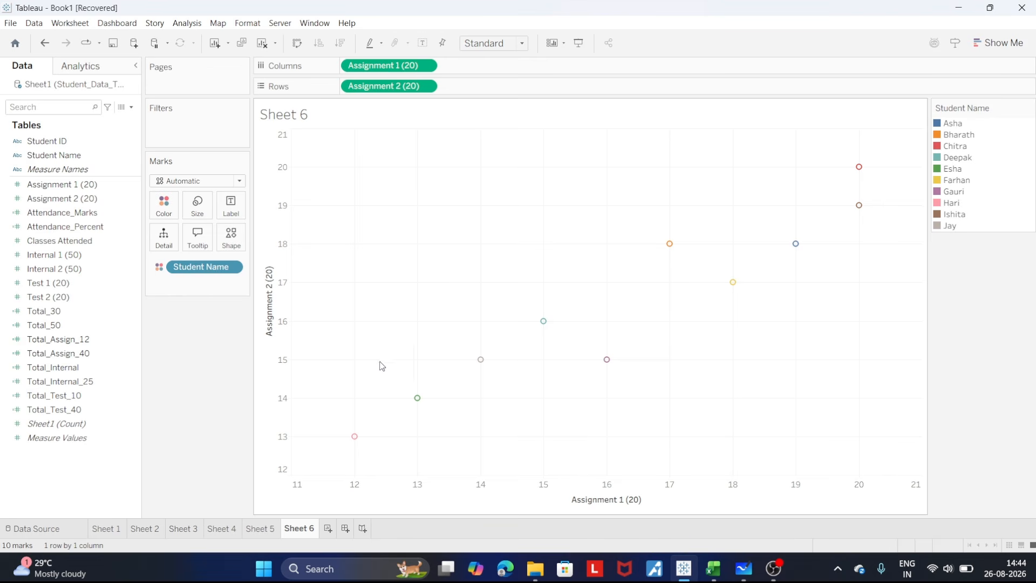
# - Create Sheet 7 with Student ID and Total_50 in its rows, making Total_50 discrete
pyautogui.click(327, 529)
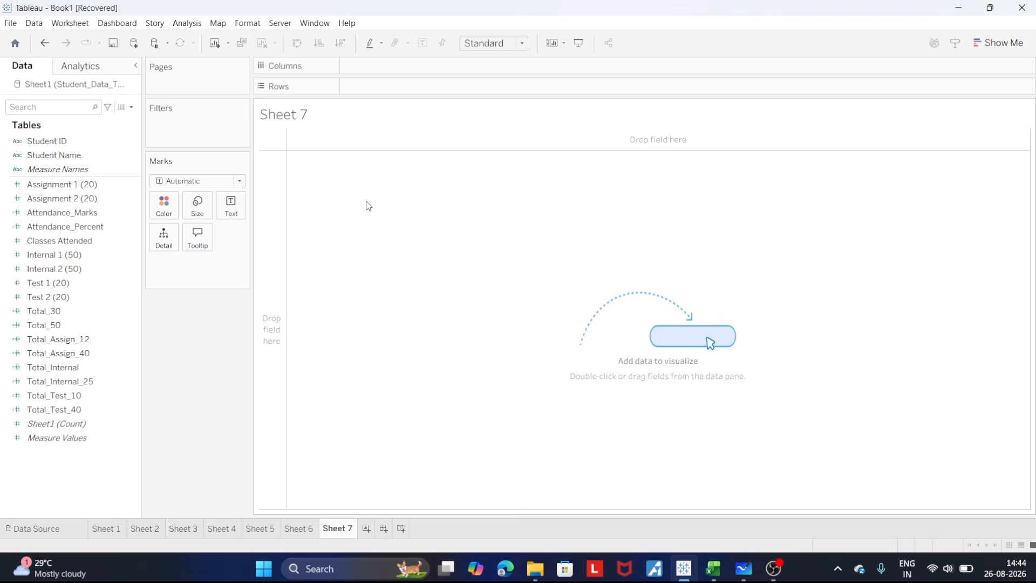
pyautogui.click(74, 142)
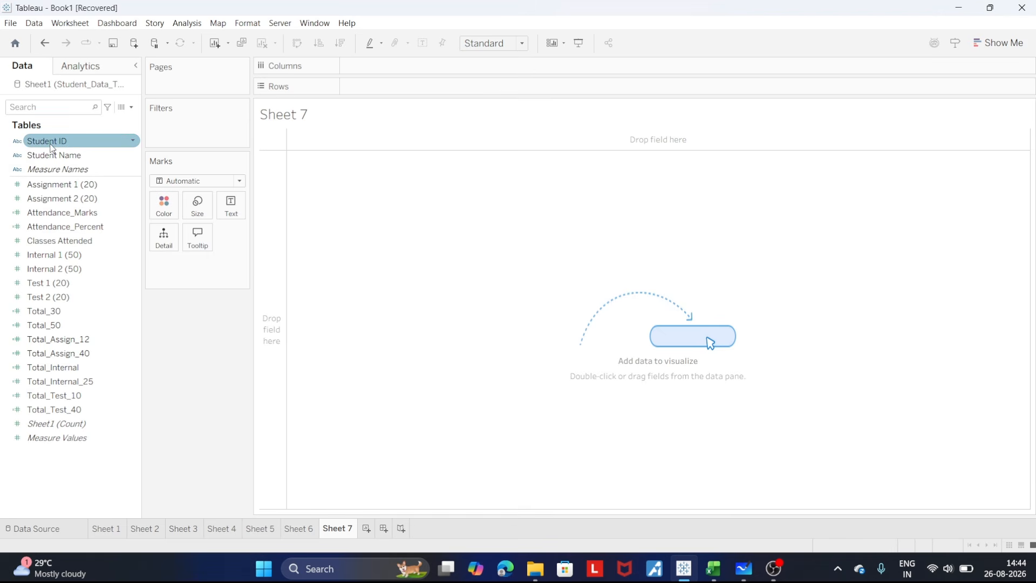
pyautogui.moveTo(52, 144); pyautogui.dragTo(388, 93)
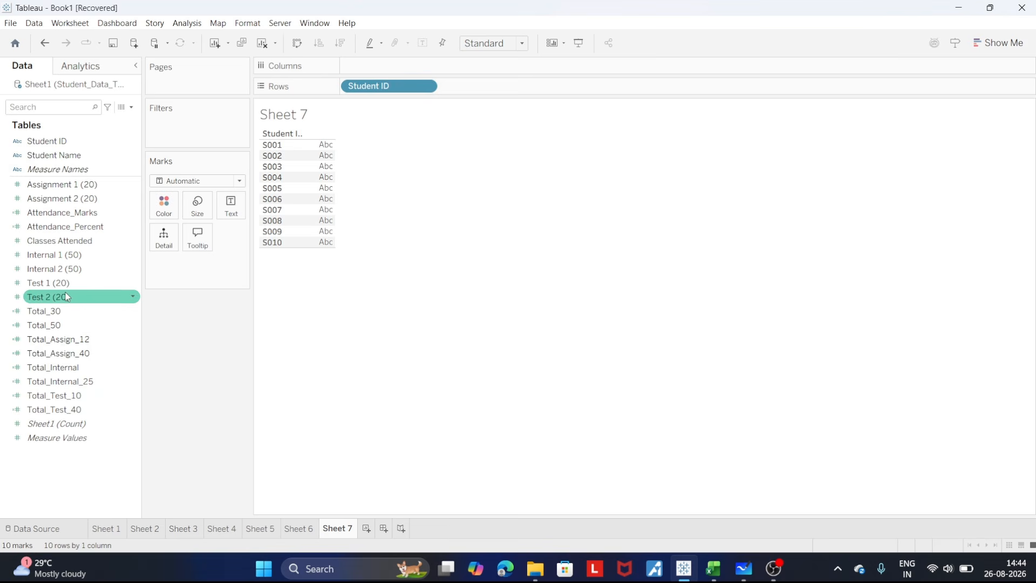
pyautogui.moveTo(52, 326); pyautogui.dragTo(472, 92)
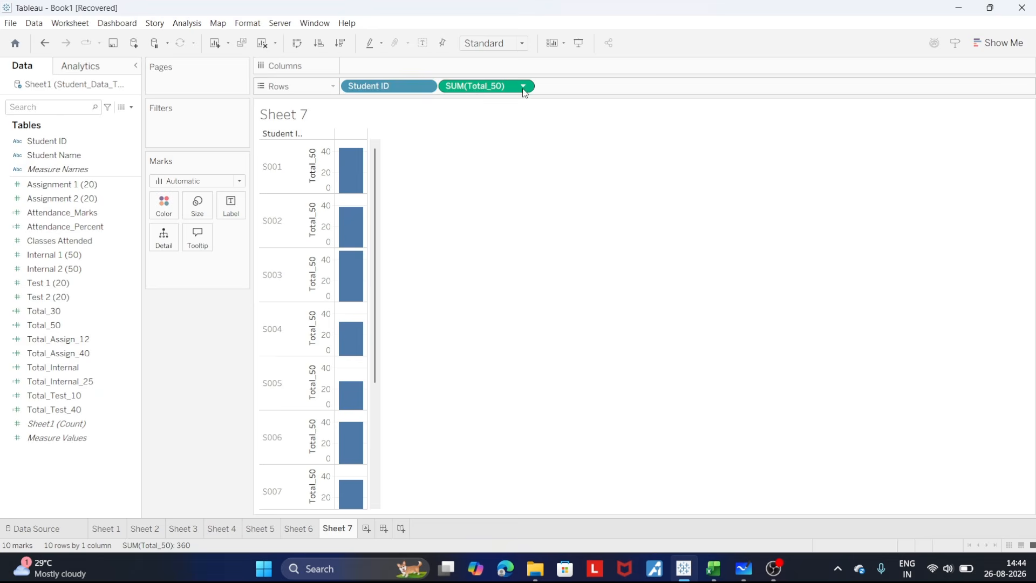
pyautogui.click(522, 86)
pyautogui.click(497, 267)
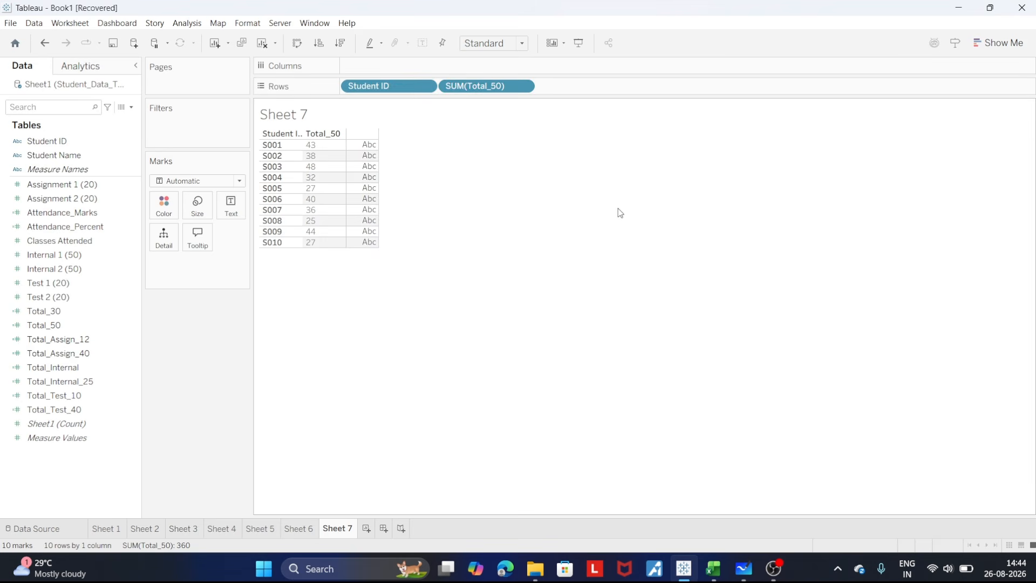
# - Turn the Sheet 7 table into a horizontal bar chart, letting Show Me choose the fields
pyautogui.click(996, 44)
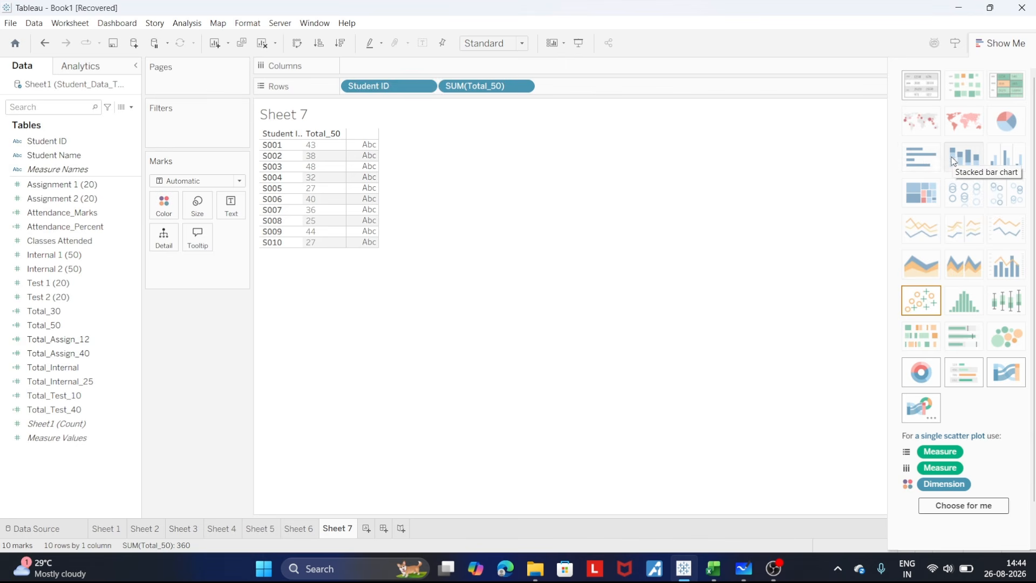
pyautogui.click(911, 160)
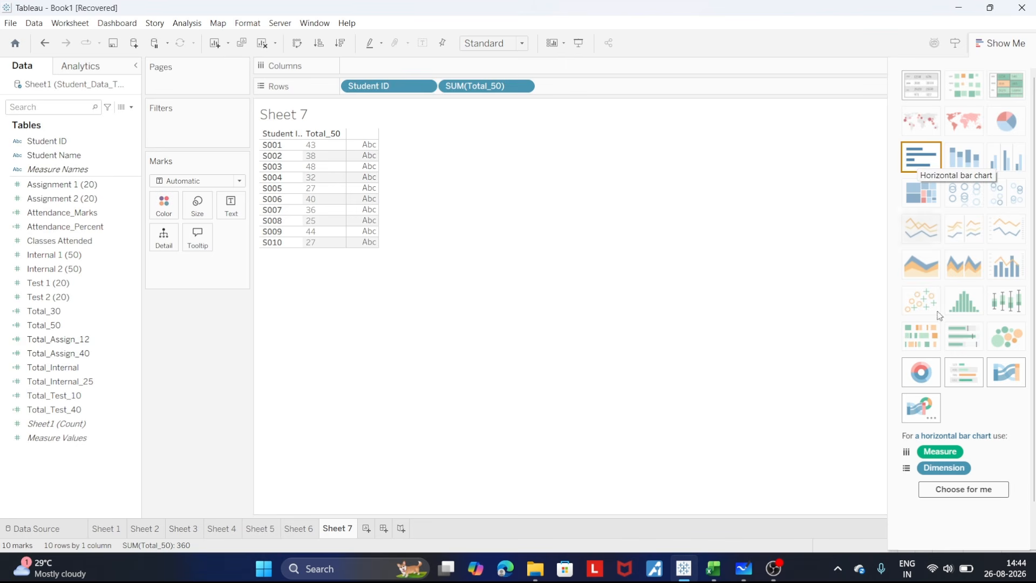
pyautogui.click(977, 491)
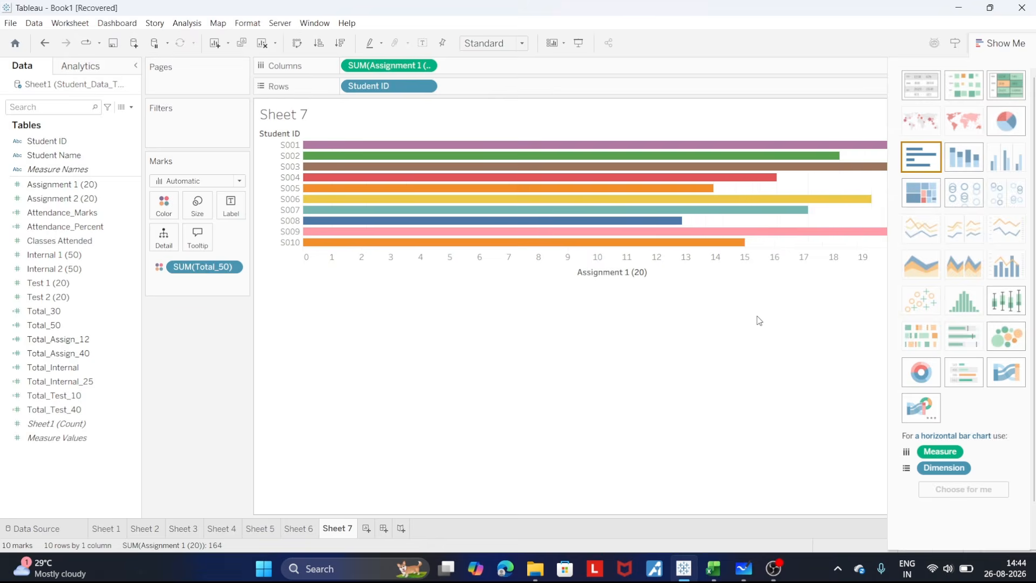
pyautogui.click(1002, 48)
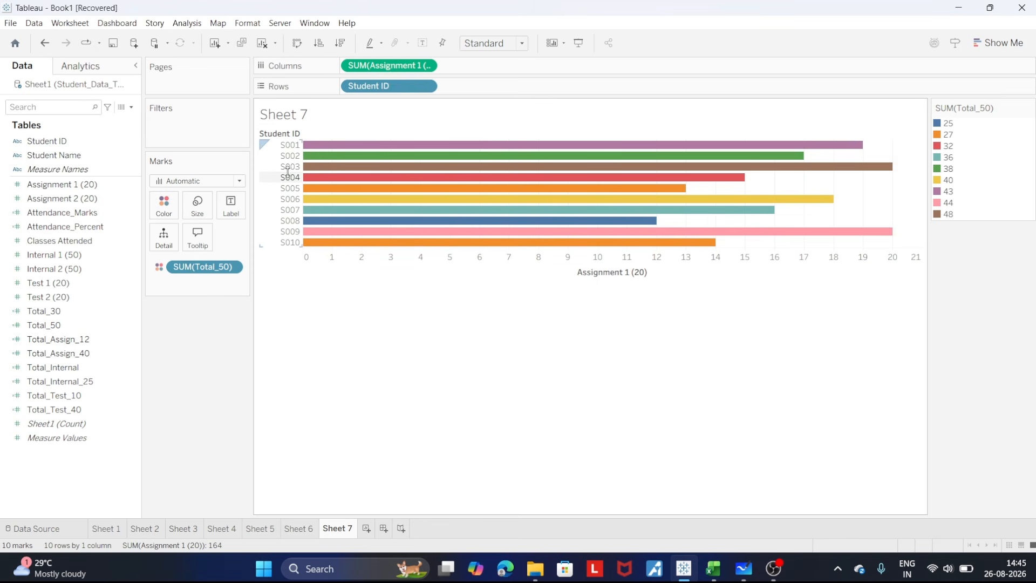
# - Move S004 below S006 in the bar chart and swap its rows and columns to make the bars vertical
pyautogui.moveTo(287, 174); pyautogui.dragTo(289, 204)
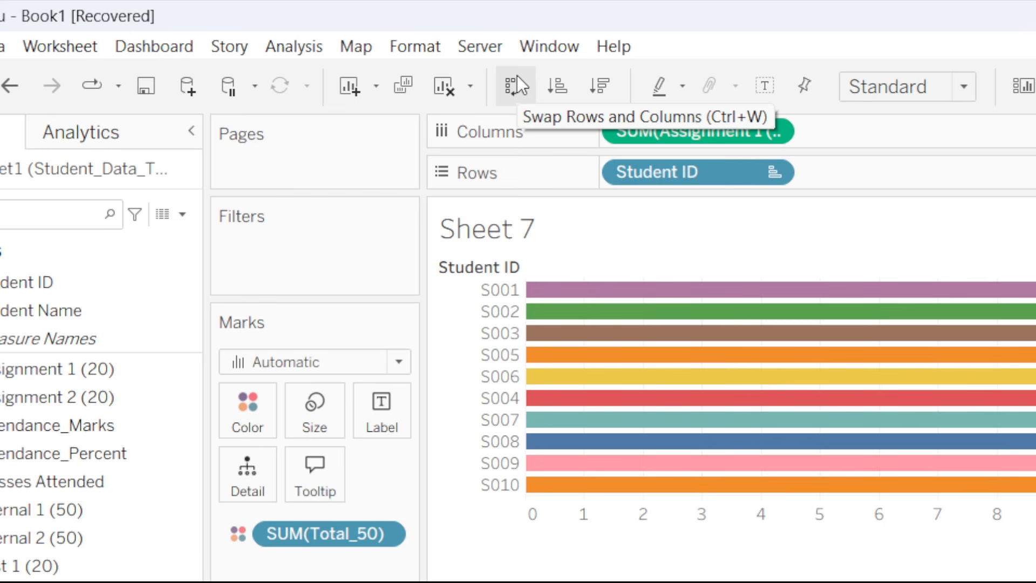
pyautogui.click(517, 76)
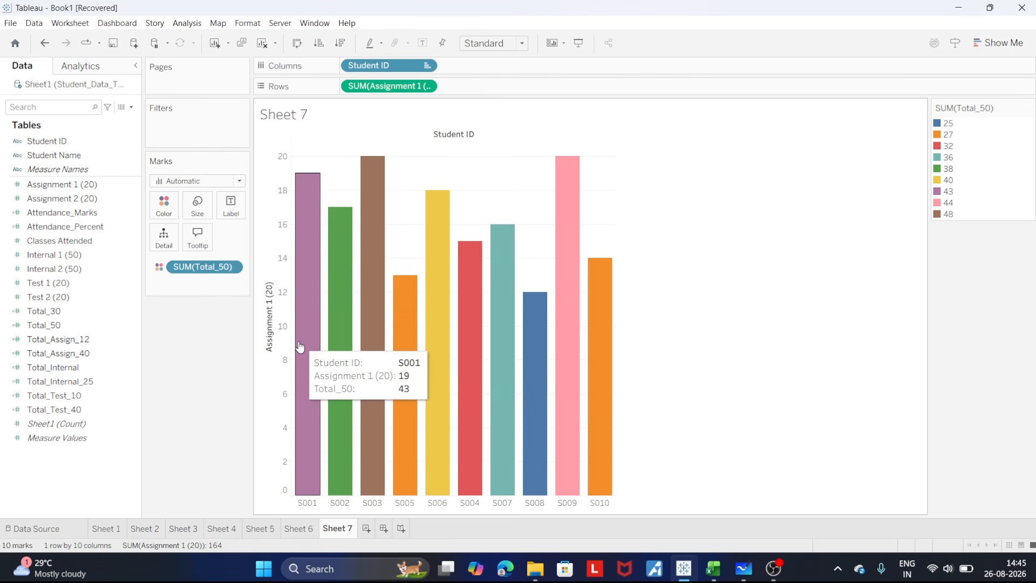
pyautogui.click(426, 86)
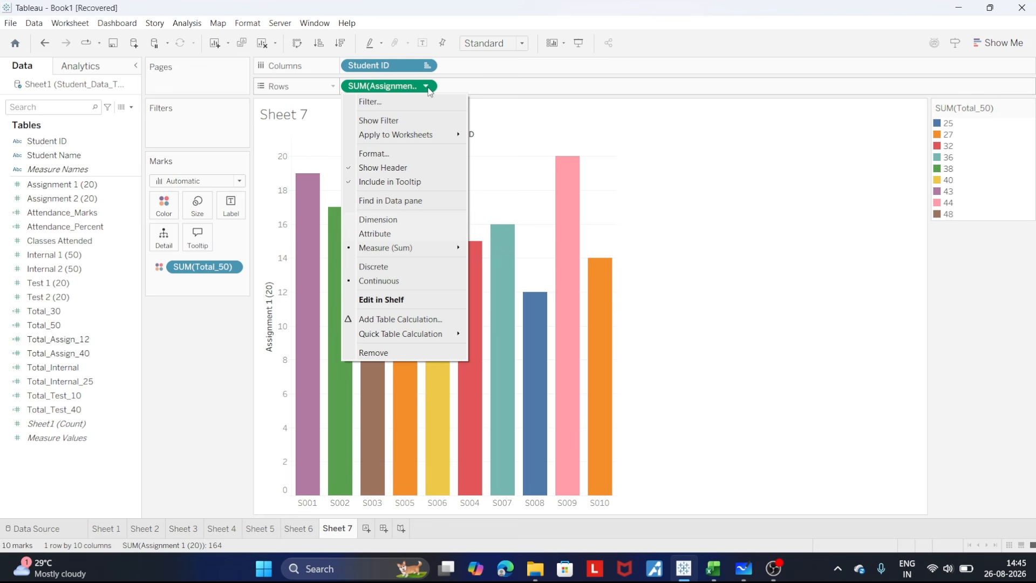
pyautogui.click(755, 397)
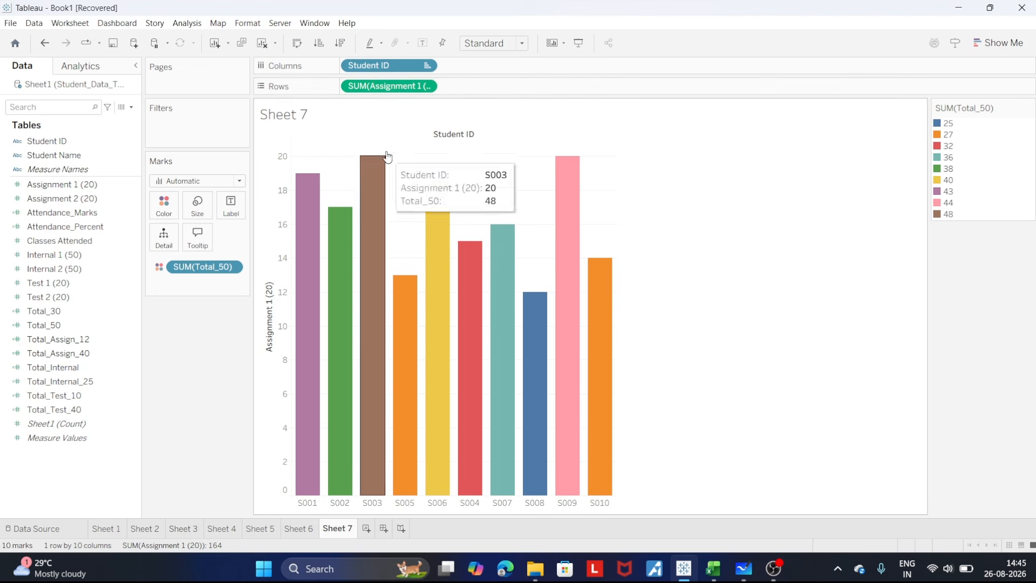
pyautogui.click(426, 87)
pyautogui.click(728, 330)
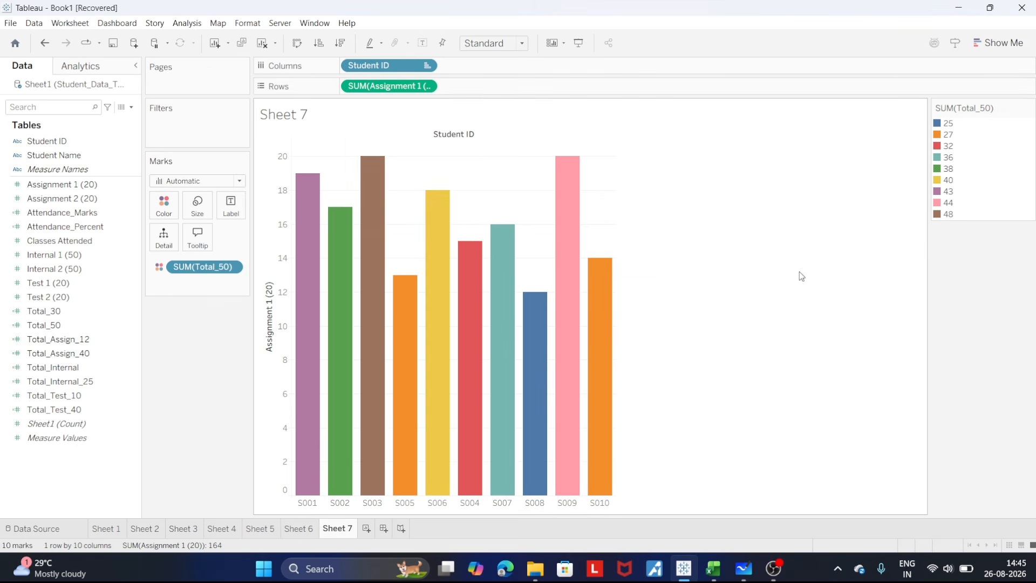
# - Remove the Total_50 colour encoding from the Sheet 7 bar chart
pyautogui.click(232, 267)
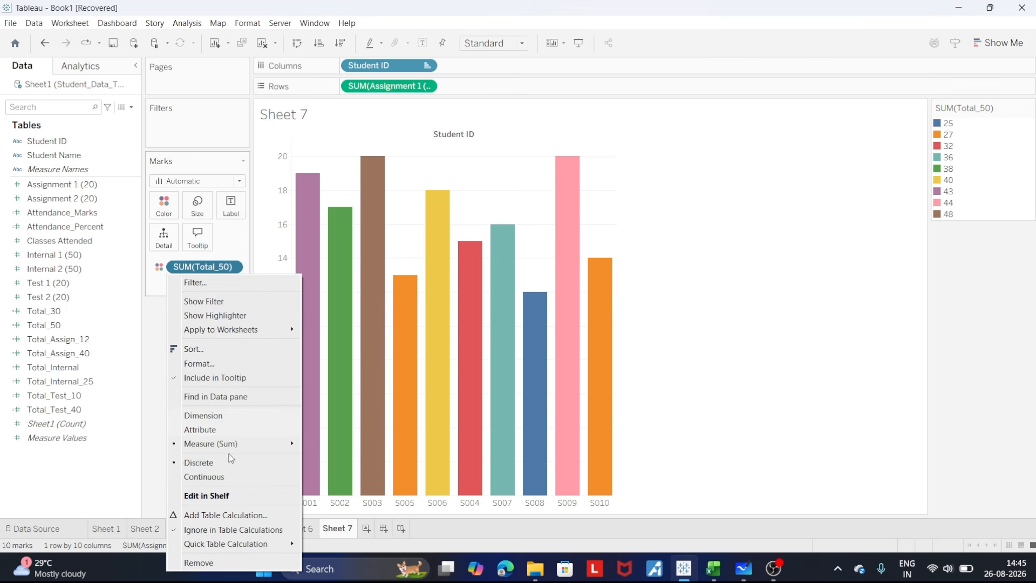
pyautogui.click(155, 358)
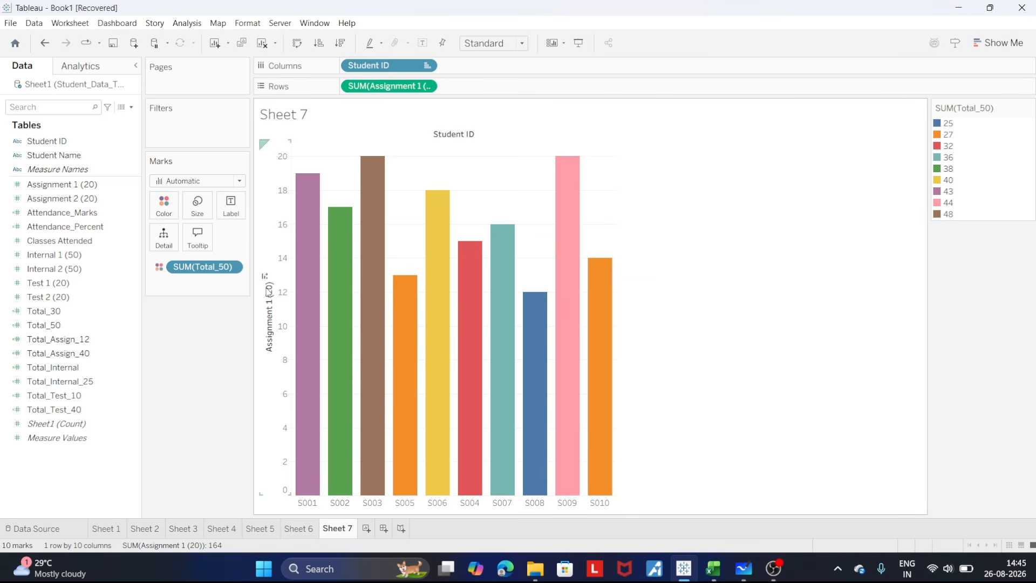
pyautogui.click(231, 268)
pyautogui.click(227, 562)
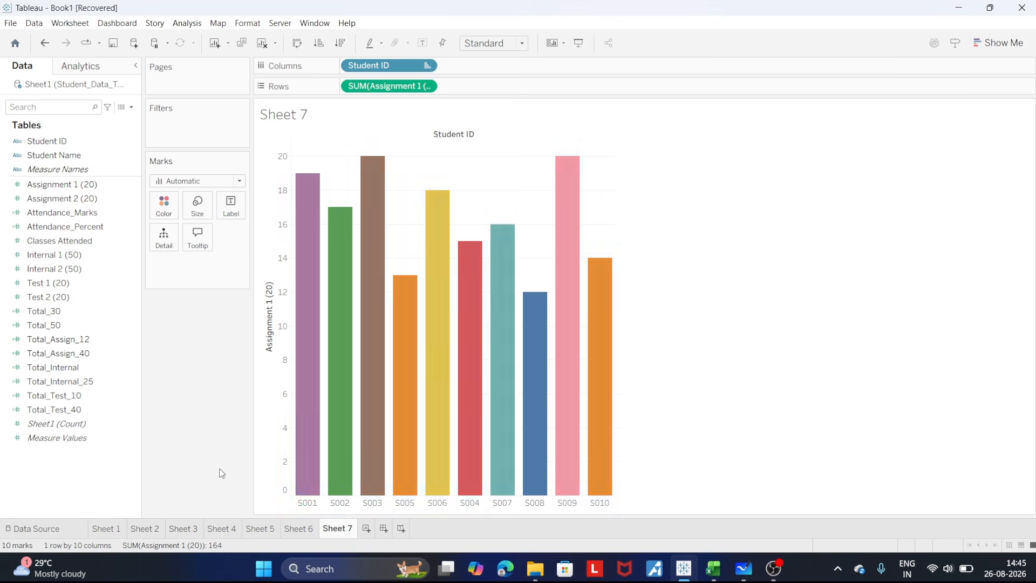
# - Replace Assignment 1 (20) with Total_50 in the rows of Sheet 7
pyautogui.moveTo(369, 176)
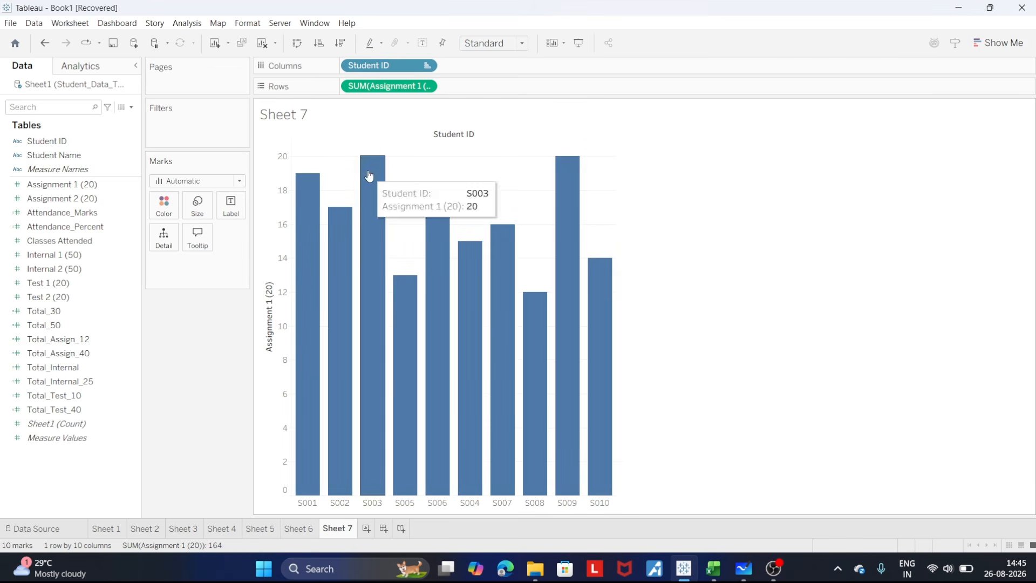
pyautogui.click(425, 86)
pyautogui.click(373, 353)
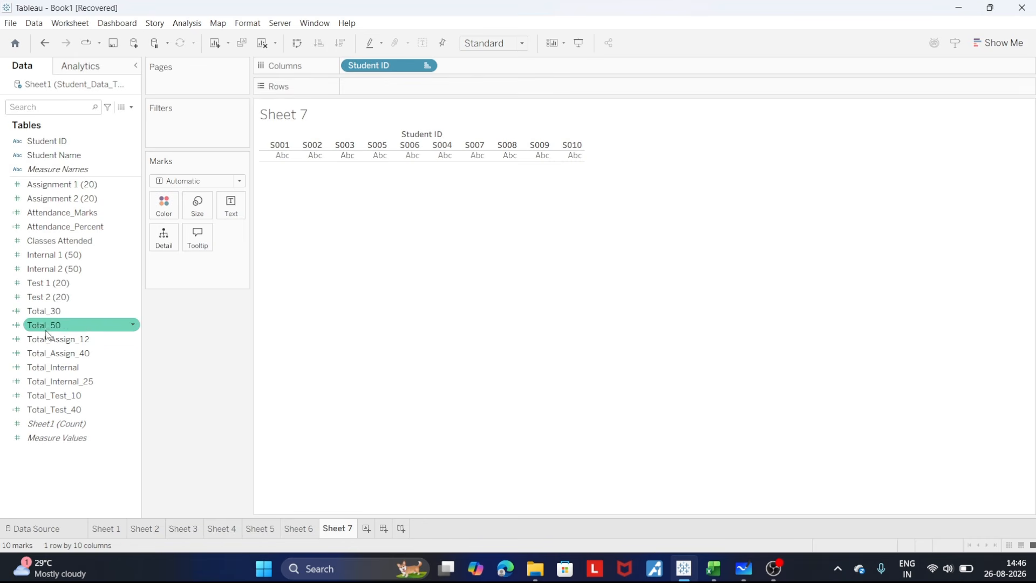
pyautogui.moveTo(46, 326); pyautogui.dragTo(363, 94)
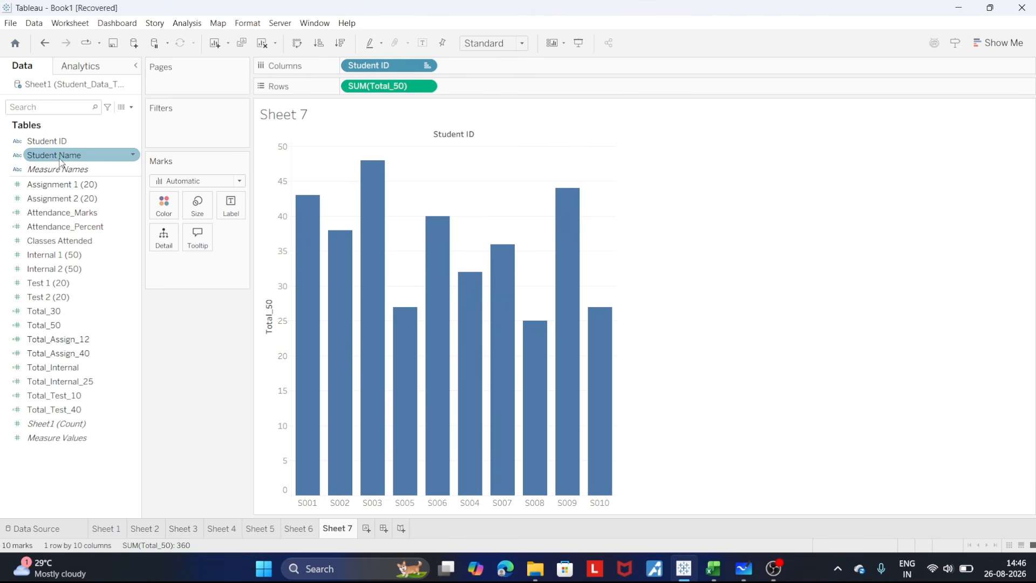
# - Colour the Sheet 7 bars by Student Name and show the Show Me chart types
pyautogui.moveTo(128, 155); pyautogui.dragTo(164, 203)
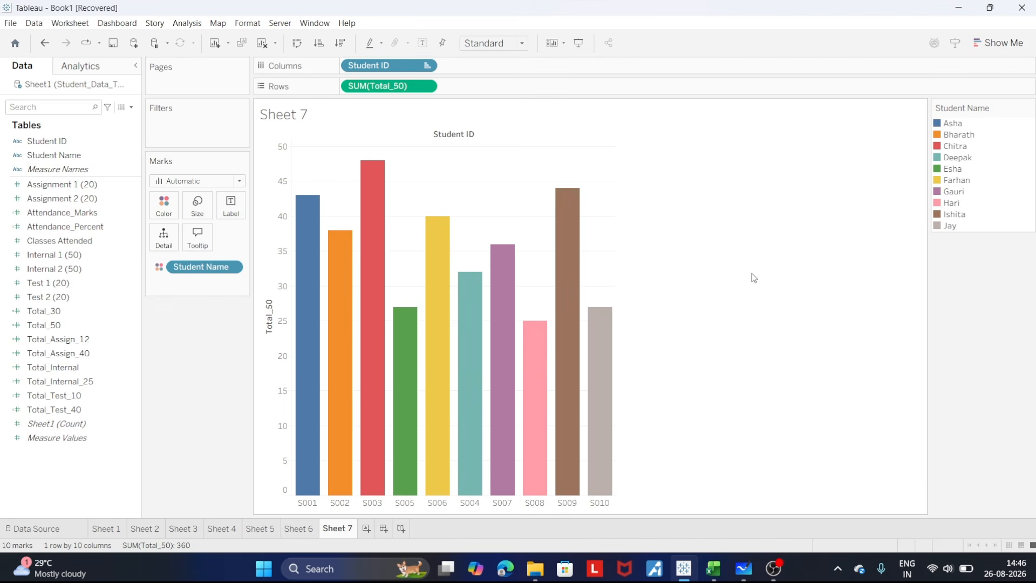
pyautogui.click(1000, 43)
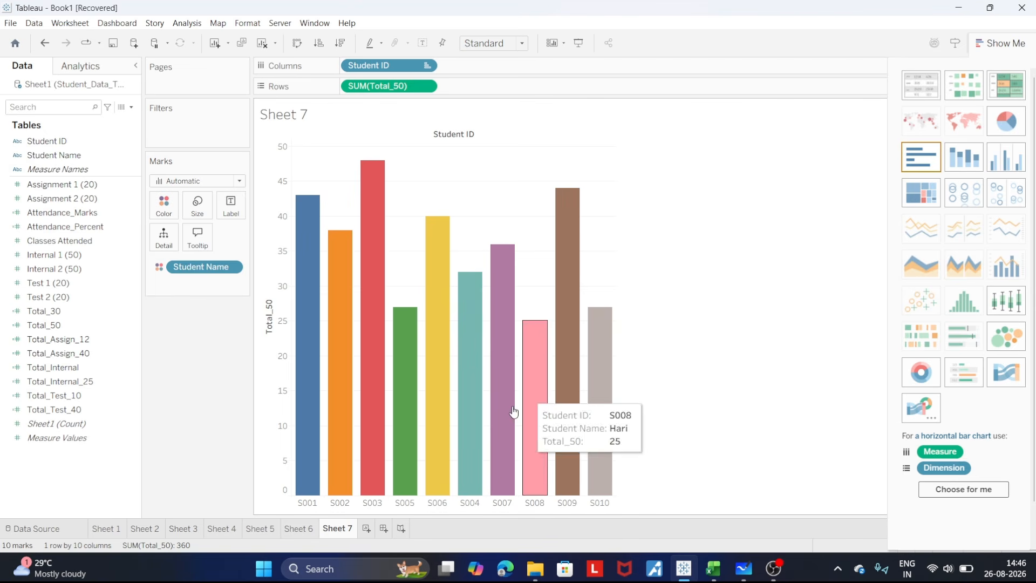
pyautogui.moveTo(610, 436)
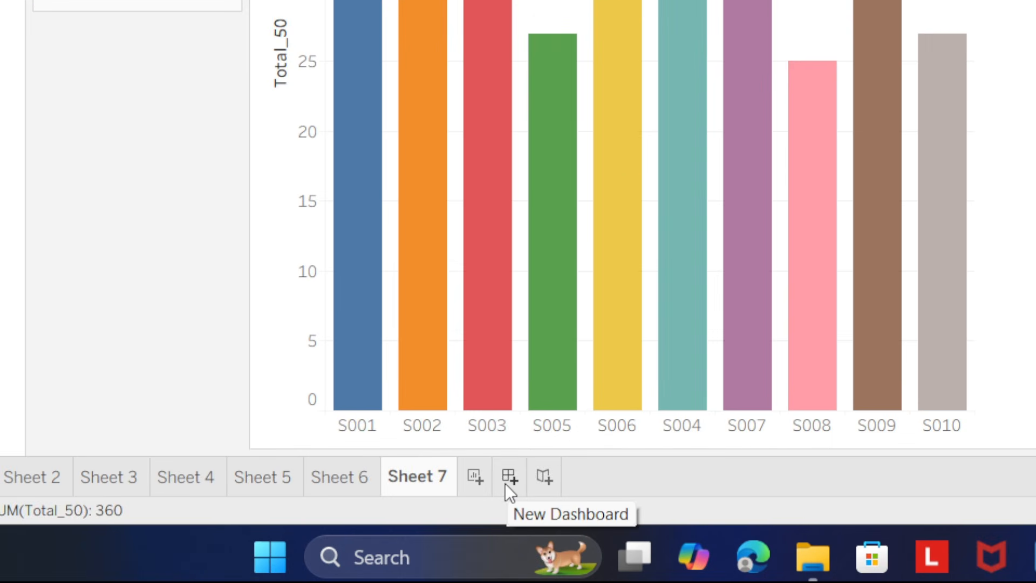
# - Create a new dashboard and place the Sheet 6 scatter plot in it with the Sheet 7 bar chart below
pyautogui.click(509, 477)
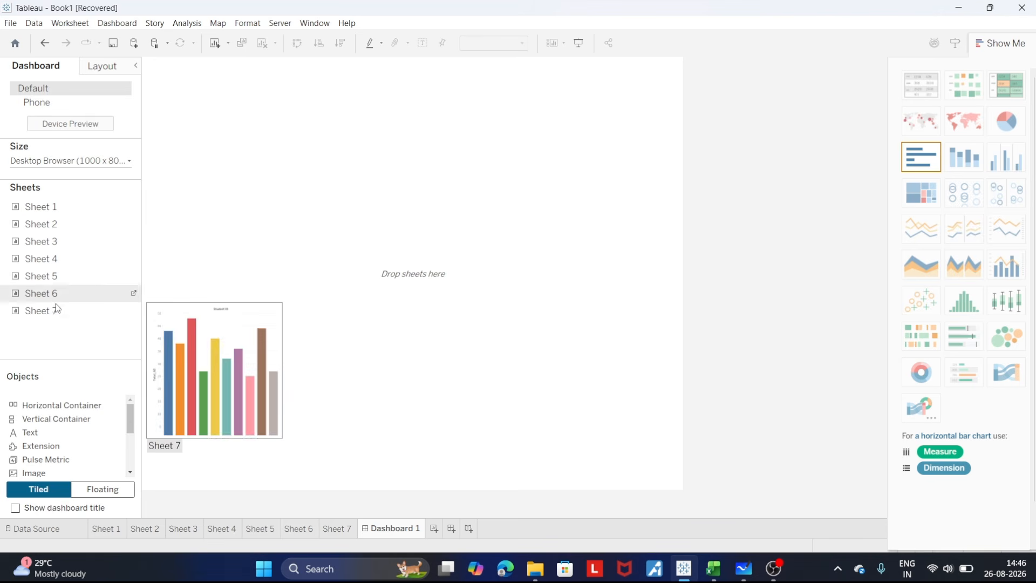
pyautogui.moveTo(53, 300); pyautogui.dragTo(338, 228)
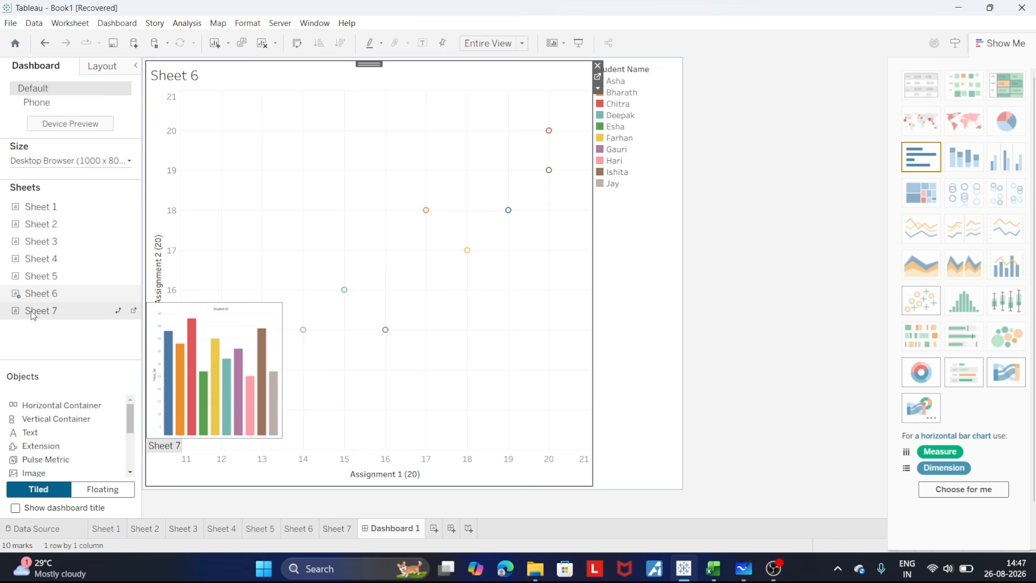
pyautogui.moveTo(32, 316); pyautogui.dragTo(402, 331)
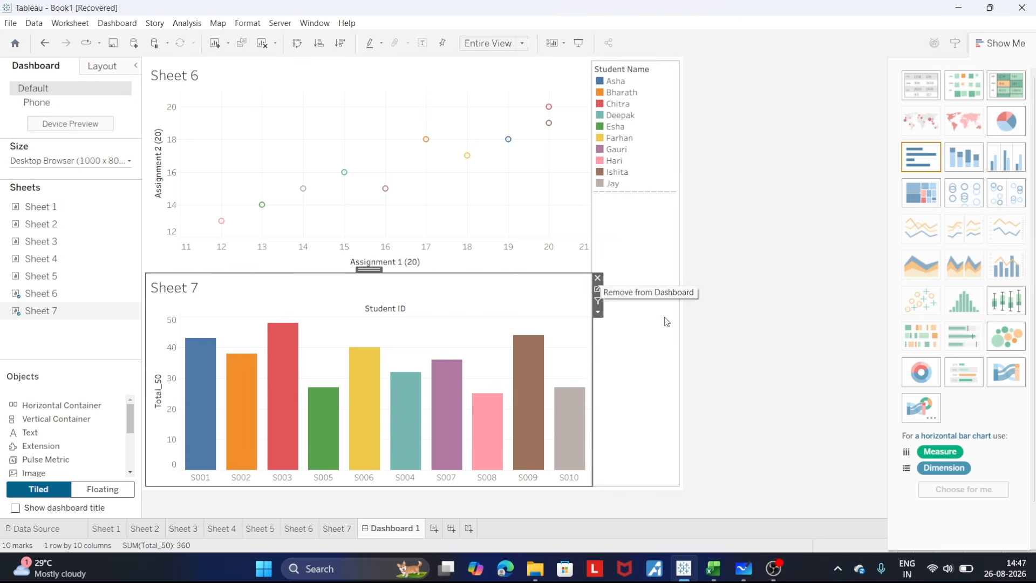
pyautogui.moveTo(498, 454)
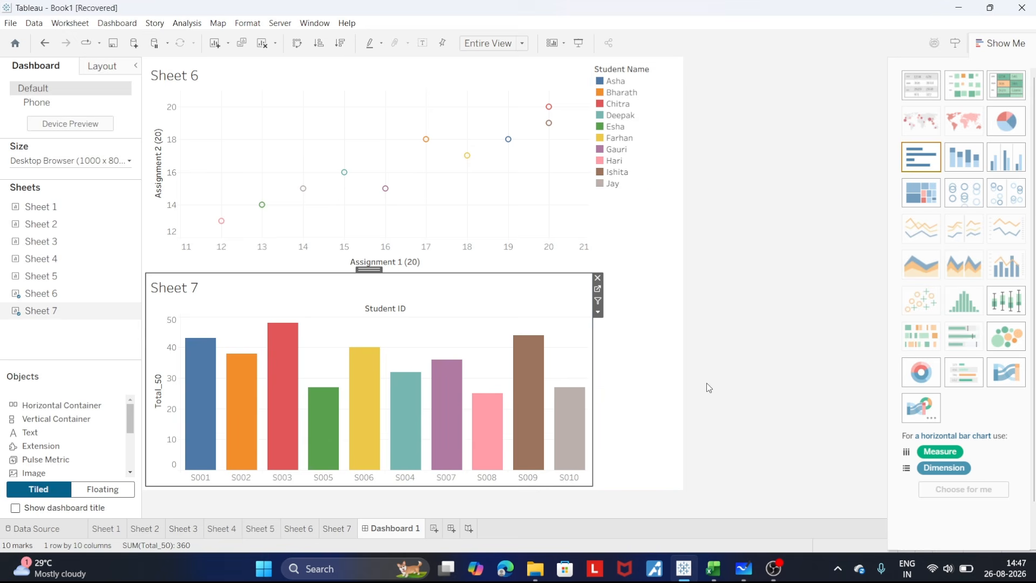
# - Compare Sheet 7 with Dashboard 1, and switch to Microsoft Whiteboard to review the exercise's task list
pyautogui.click(335, 528)
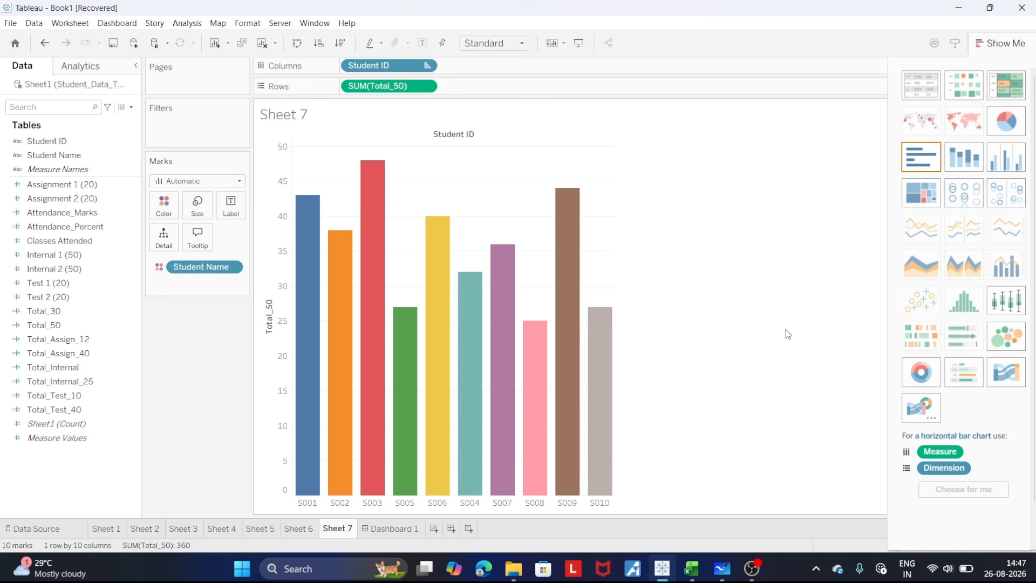
pyautogui.click(390, 528)
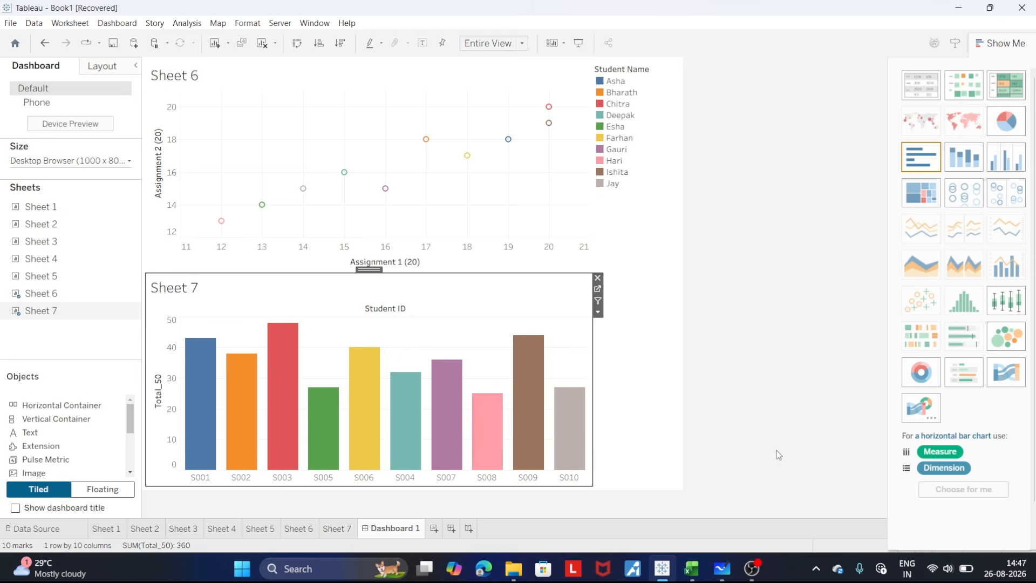
pyautogui.click(721, 569)
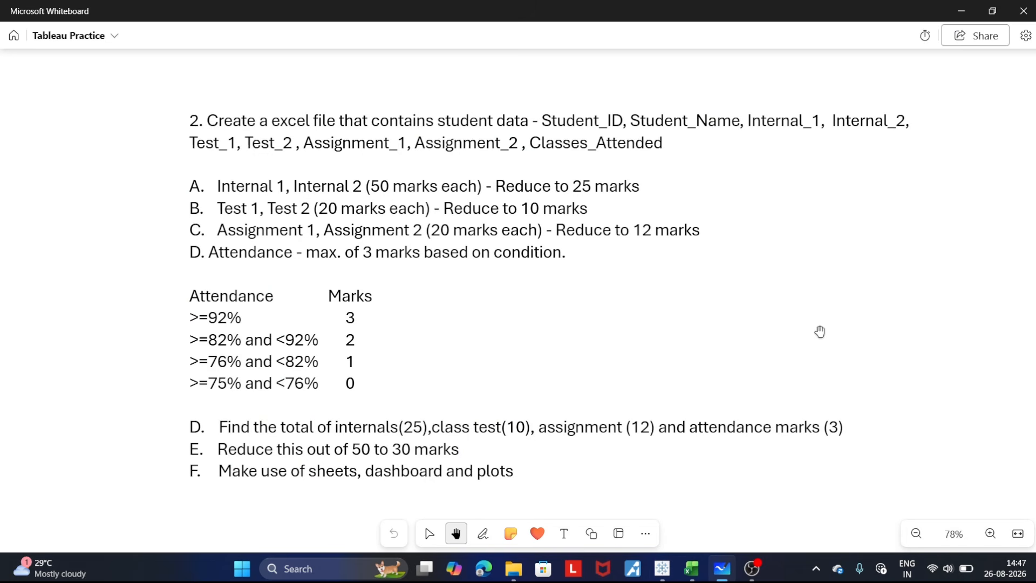